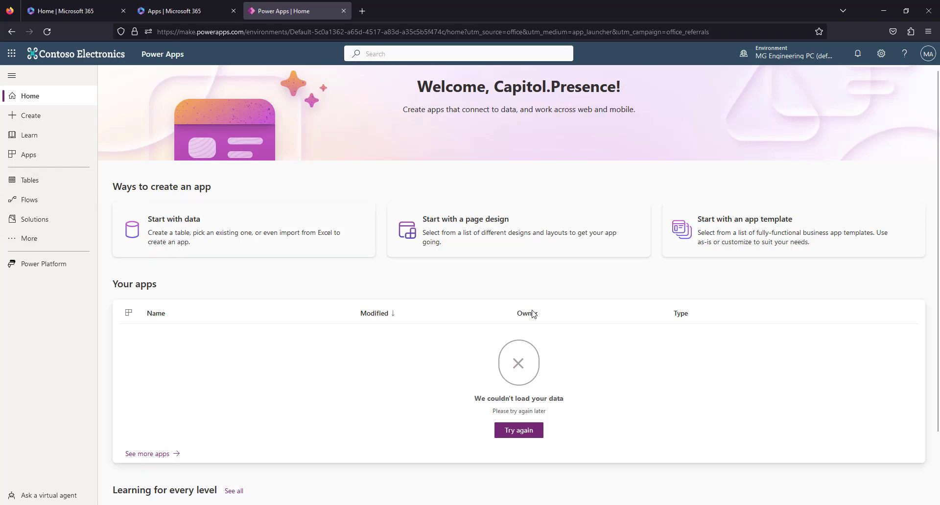
# Open Power Apps from the Microsoft 365 list of all apps.
pyautogui.click(63, 10)
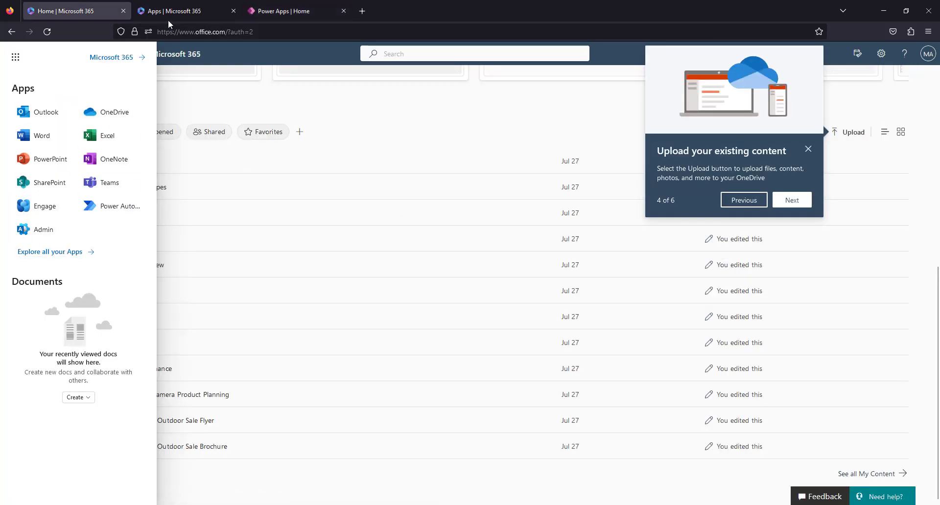
pyautogui.click(193, 14)
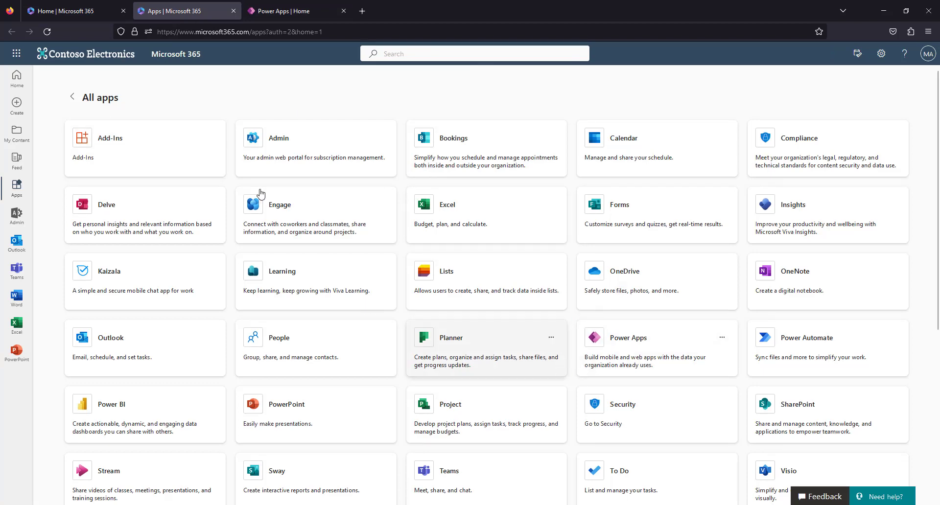
pyautogui.click(634, 347)
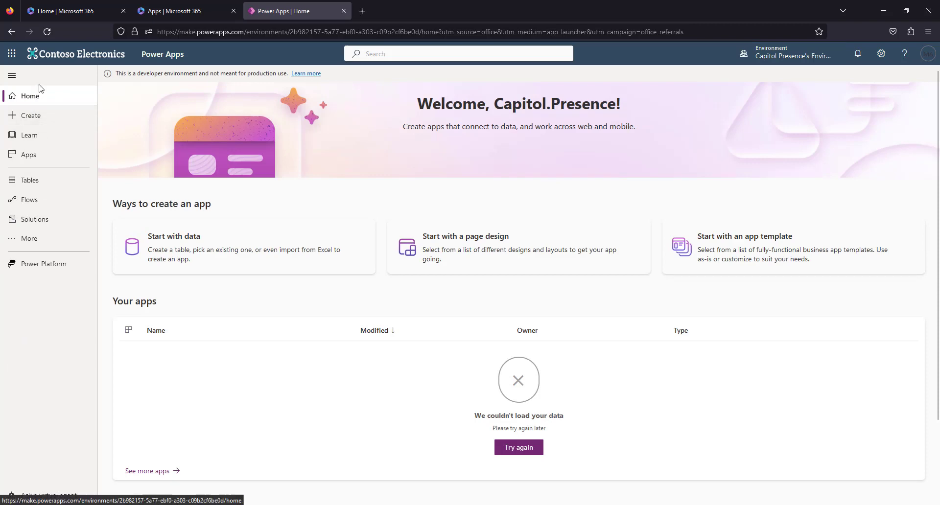
# Review the app creation options and start a blank canvas app.
pyautogui.click(42, 116)
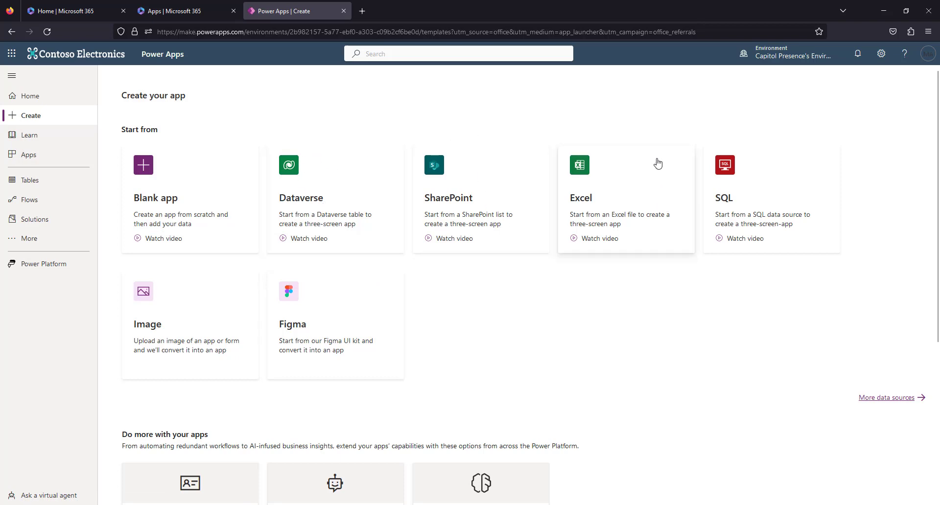
pyautogui.scroll(-5, 774, 250)
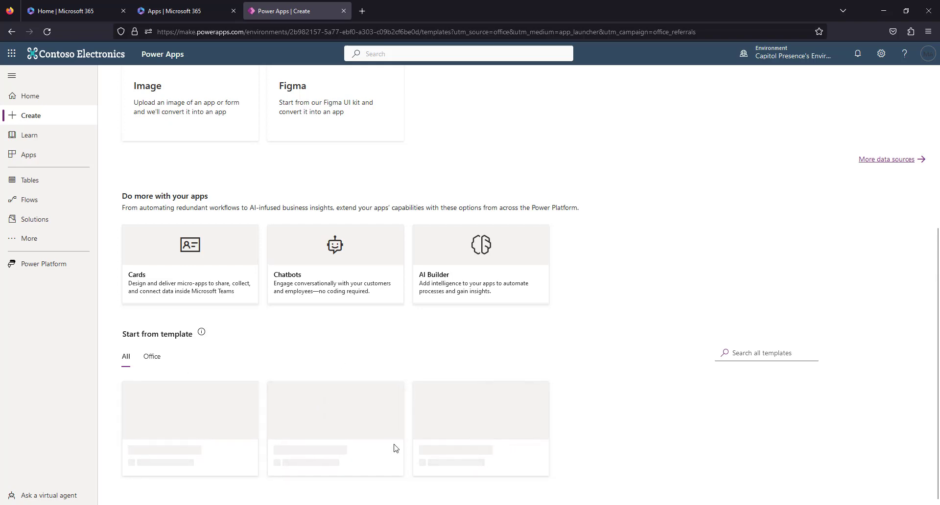
pyautogui.scroll(5, 301, 427)
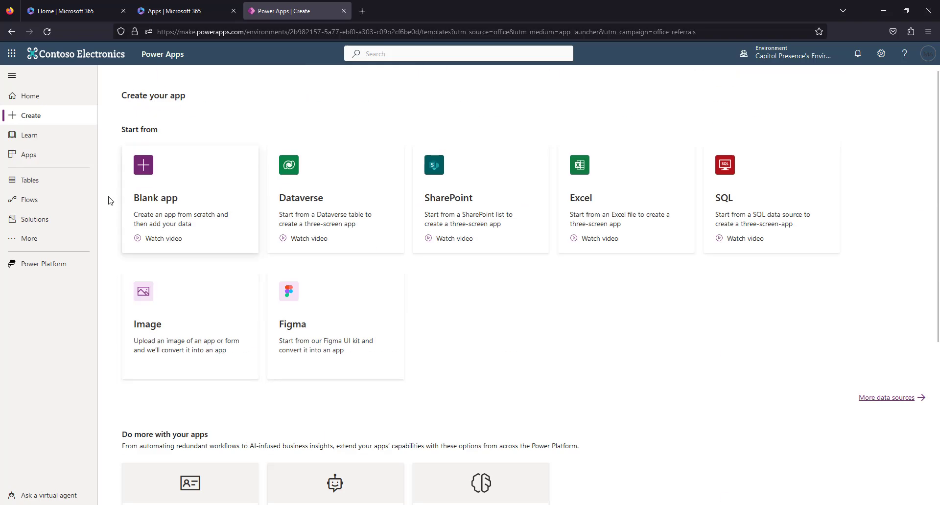
pyautogui.click(163, 170)
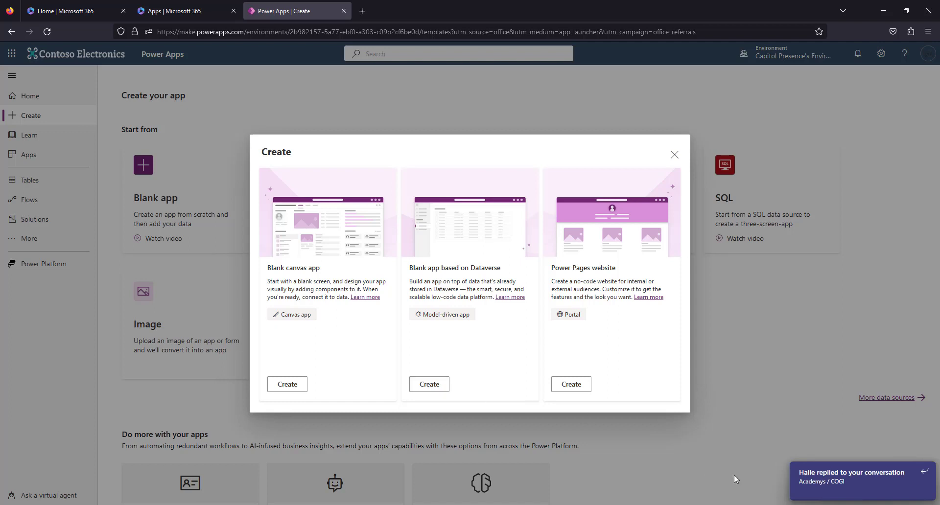
pyautogui.click(924, 474)
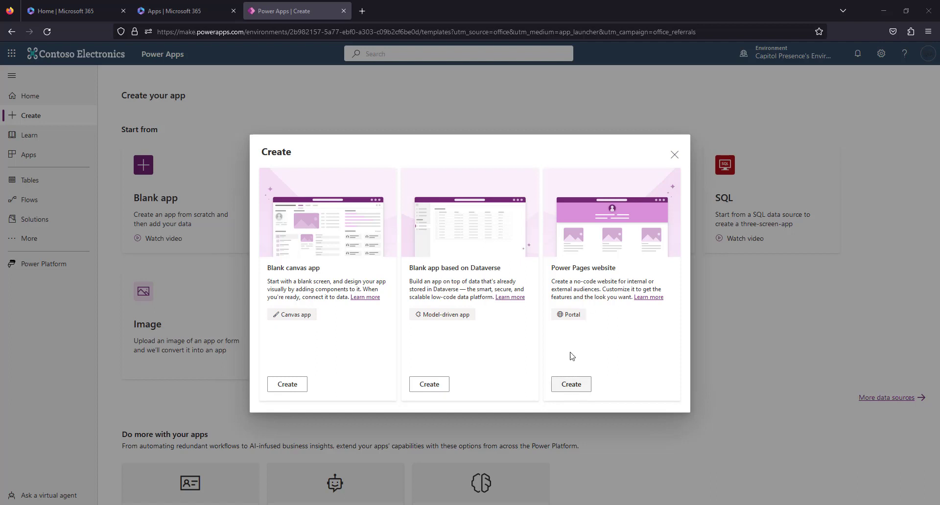
pyautogui.click(287, 384)
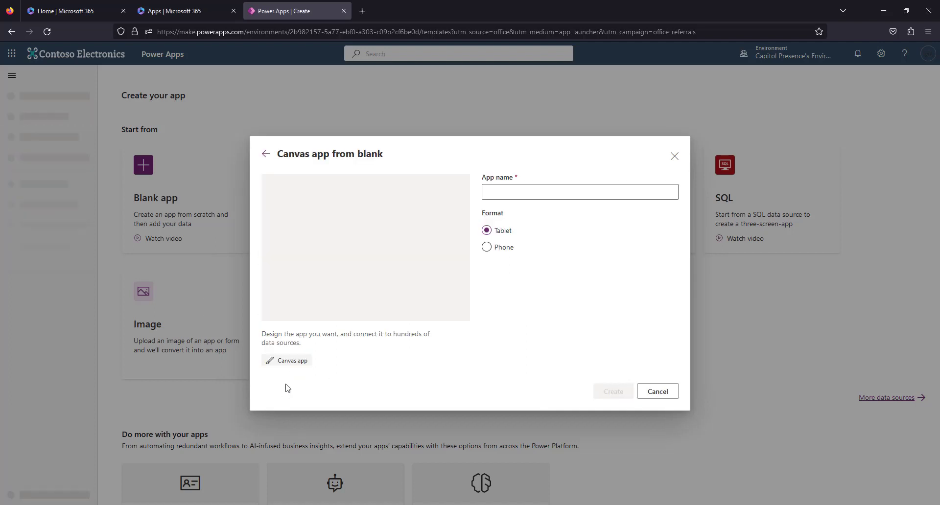
# Create the canvas app as "Test Application" in Tablet format and skip the studio's welcome dialog.
pyautogui.click(533, 190)
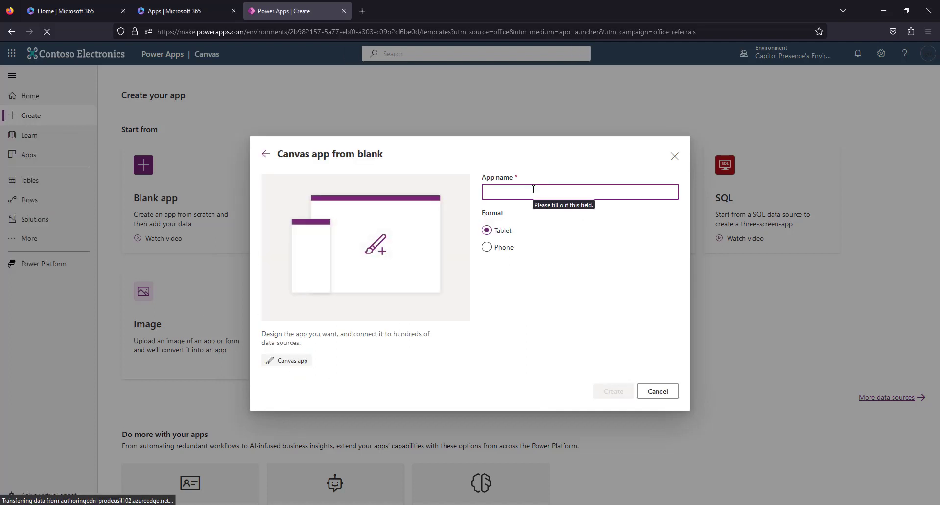
pyautogui.write('Test Application')
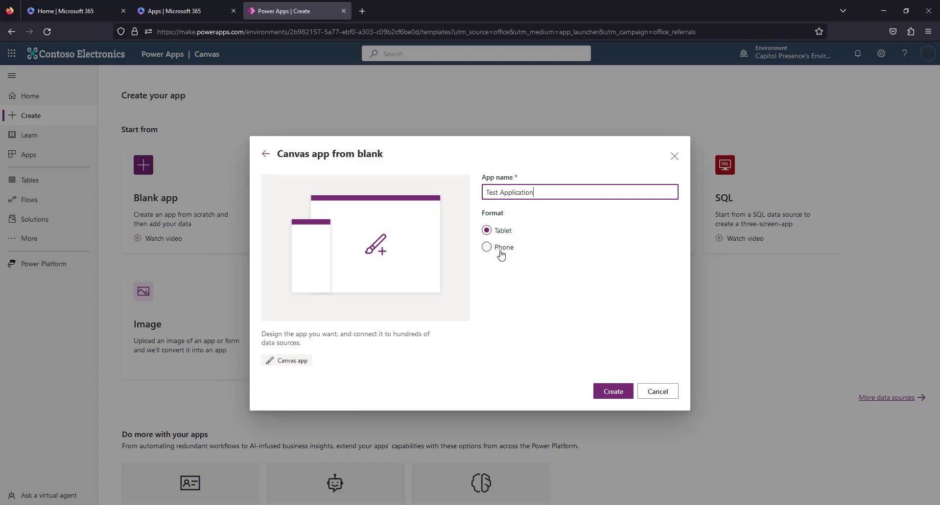
pyautogui.click(618, 396)
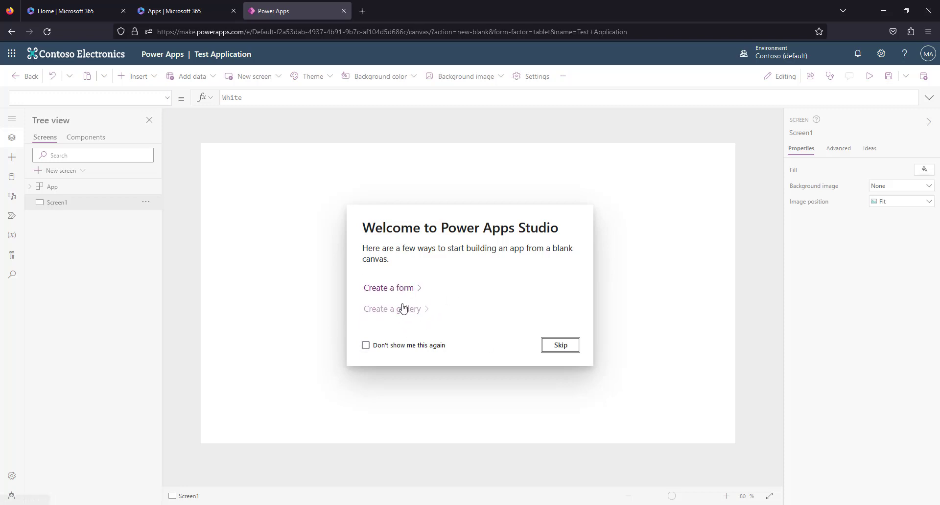
pyautogui.click(561, 346)
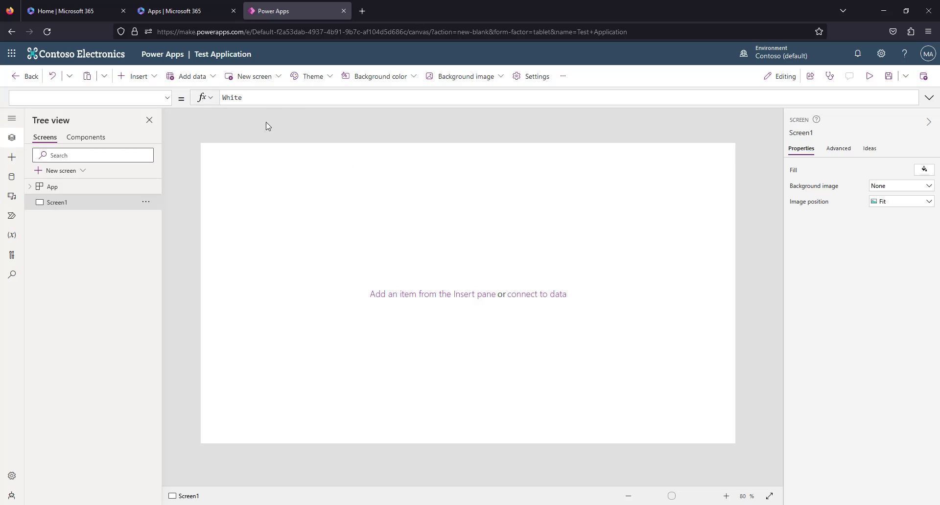
# Set Screen1's background color to the dark blue theme color RGBA(0, 18, 107, 1).
pyautogui.click(155, 83)
pyautogui.click(154, 82)
pyautogui.click(392, 77)
pyautogui.click(384, 132)
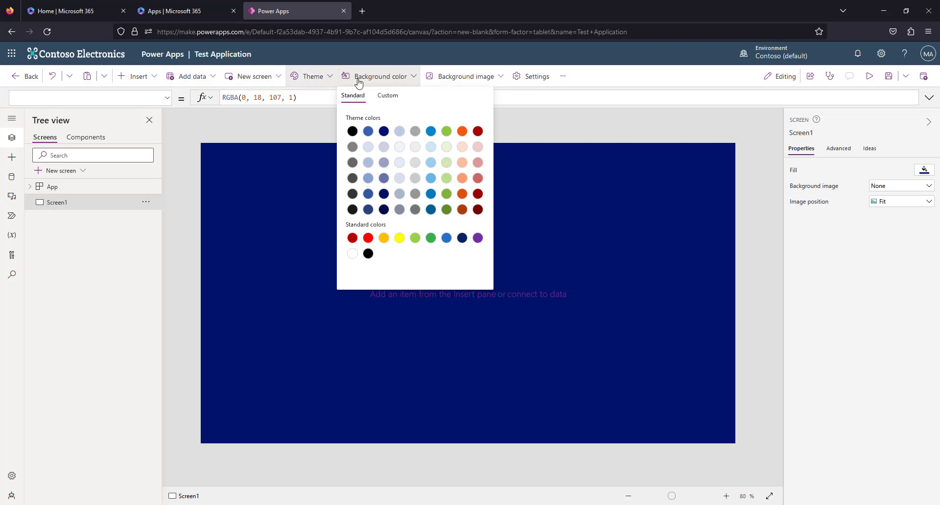
# Apply the Steel theme to the app.
pyautogui.click(325, 77)
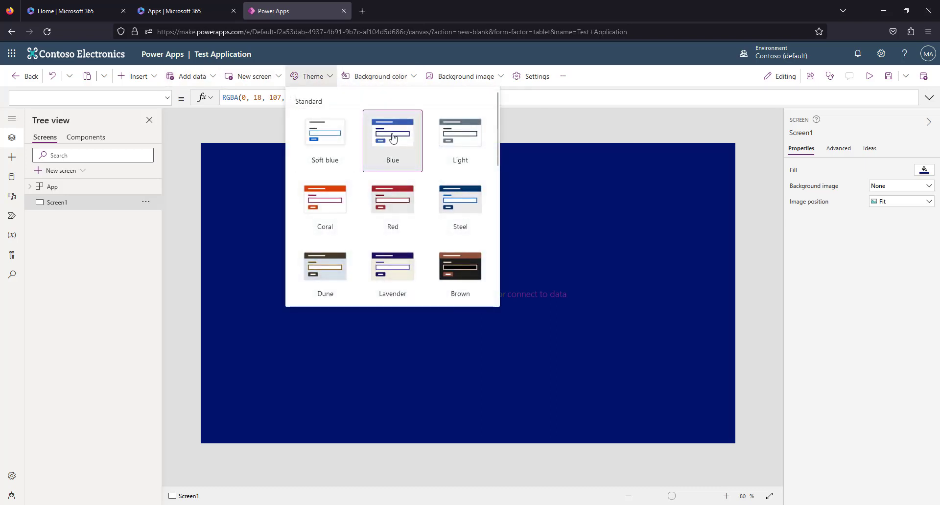
pyautogui.click(467, 205)
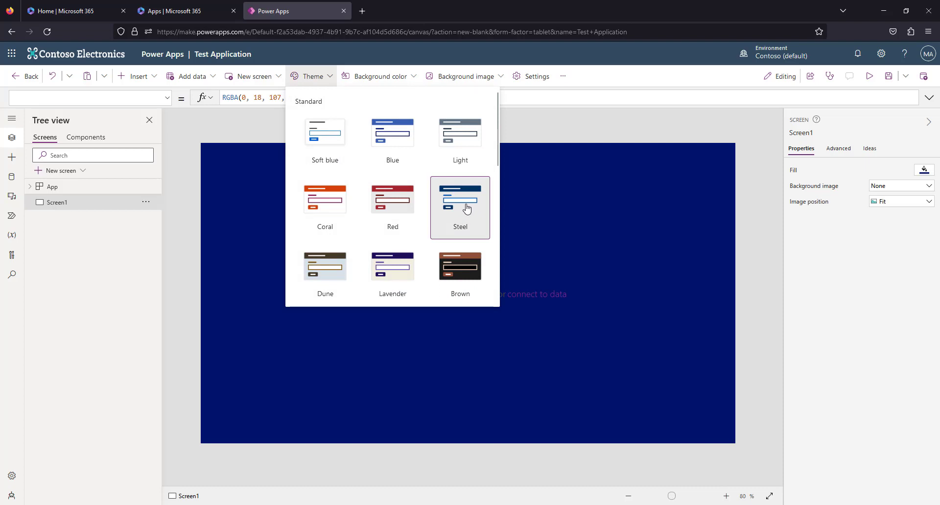
# Examine the new screen layouts, the background image option and the categories of insertable controls, including Display, Input and Media.
pyautogui.click(274, 79)
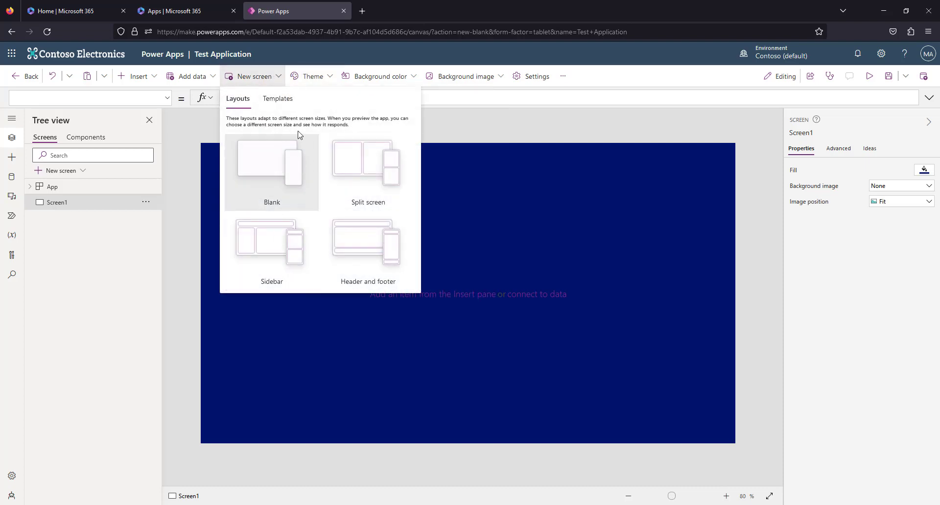
pyautogui.click(486, 78)
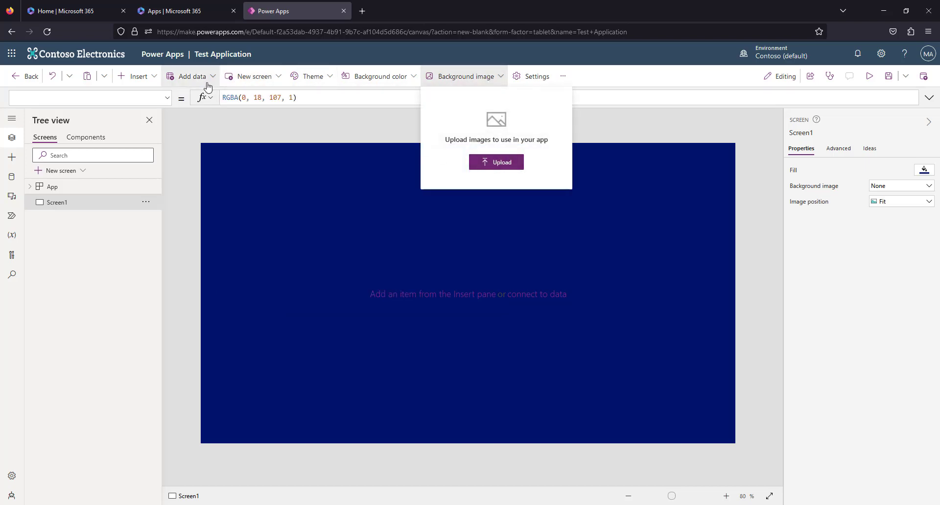
pyautogui.click(156, 76)
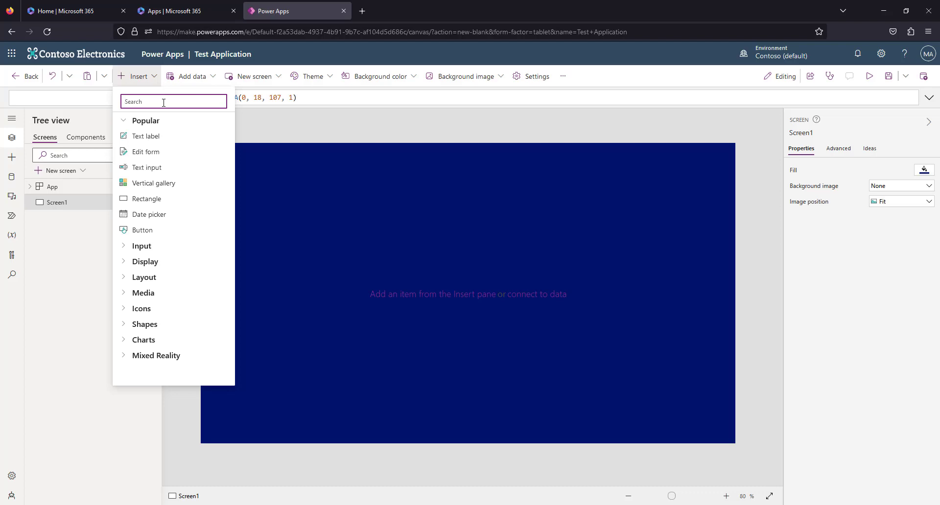
pyautogui.write('image')
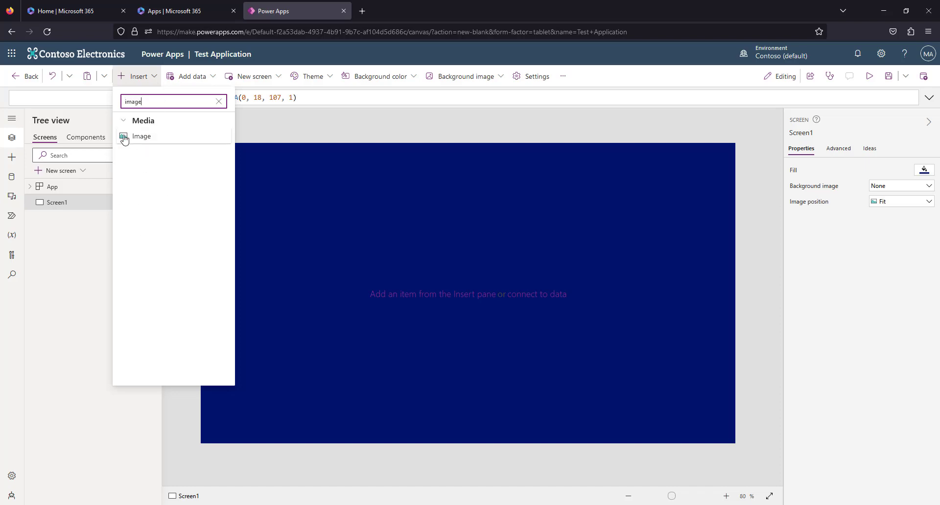
pyautogui.click(216, 102)
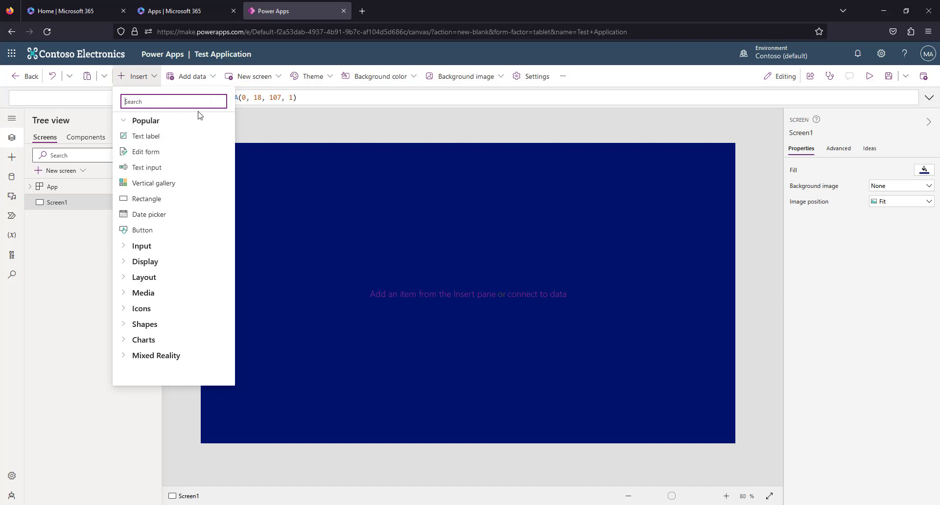
pyautogui.click(124, 261)
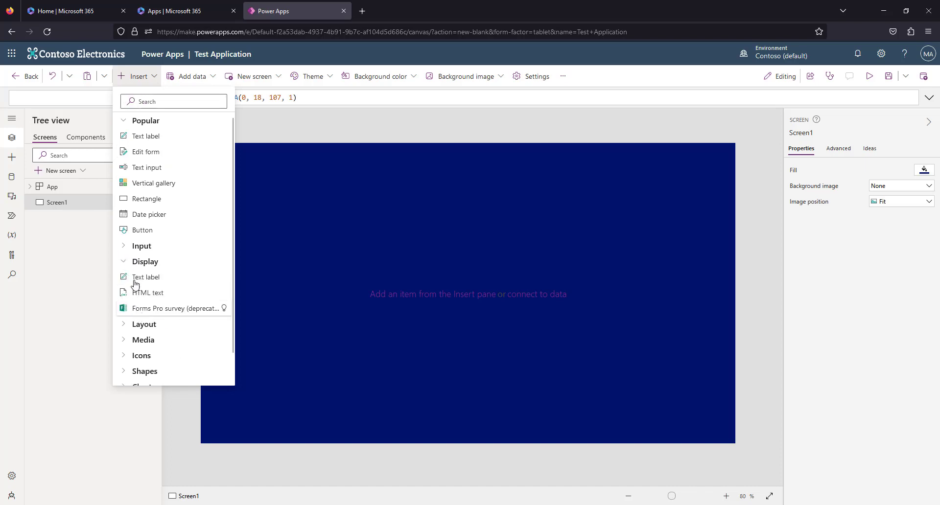
pyautogui.click(125, 263)
pyautogui.click(130, 249)
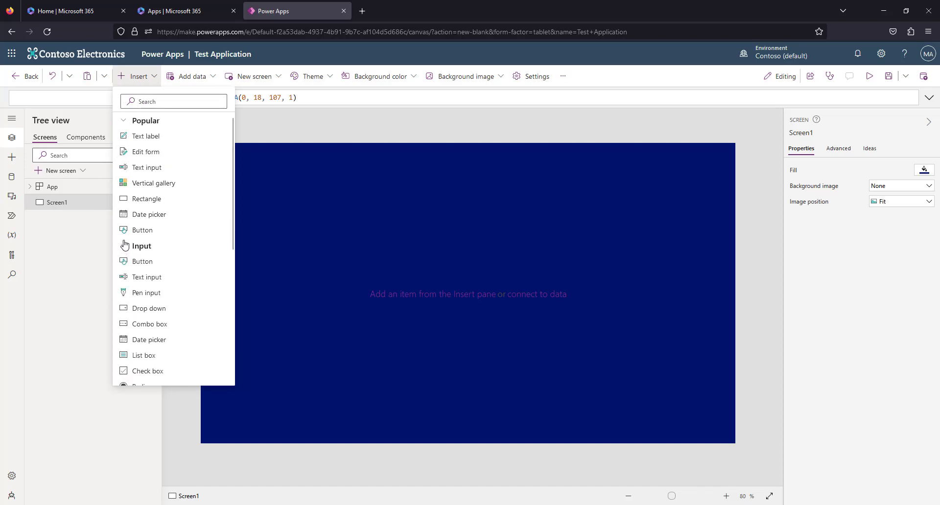
pyautogui.click(130, 247)
pyautogui.click(131, 295)
pyautogui.click(123, 293)
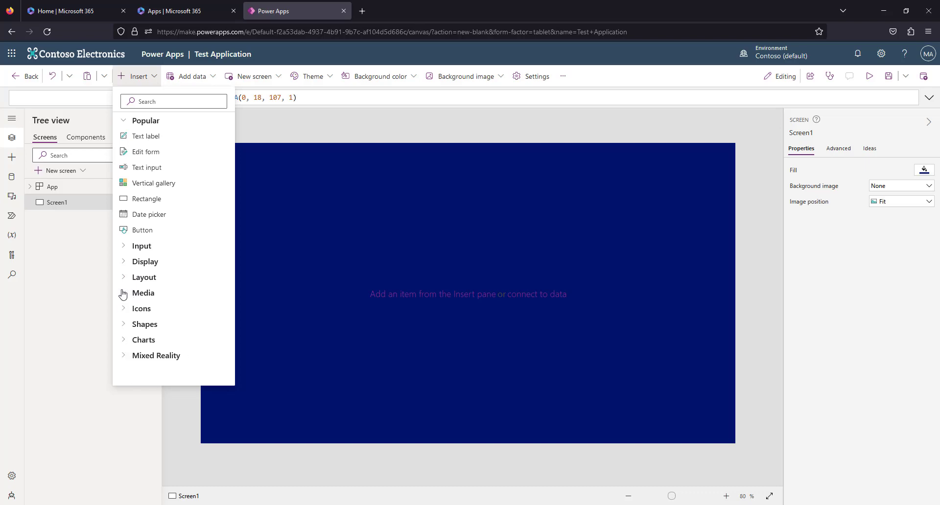
# Insert an Image control, move it to the screen's upper-left corner and enlarge it to about 948 by 768.
pyautogui.click(167, 102)
pyautogui.write('image')
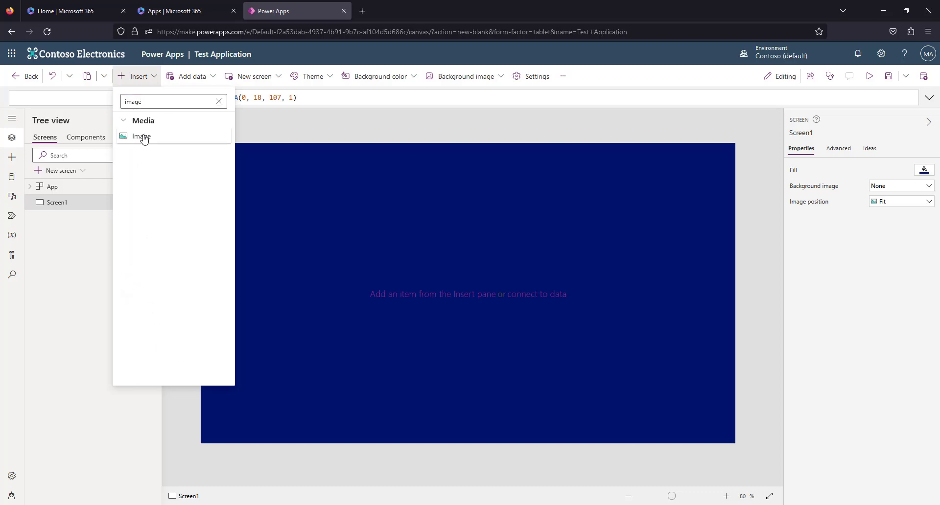
pyautogui.click(142, 136)
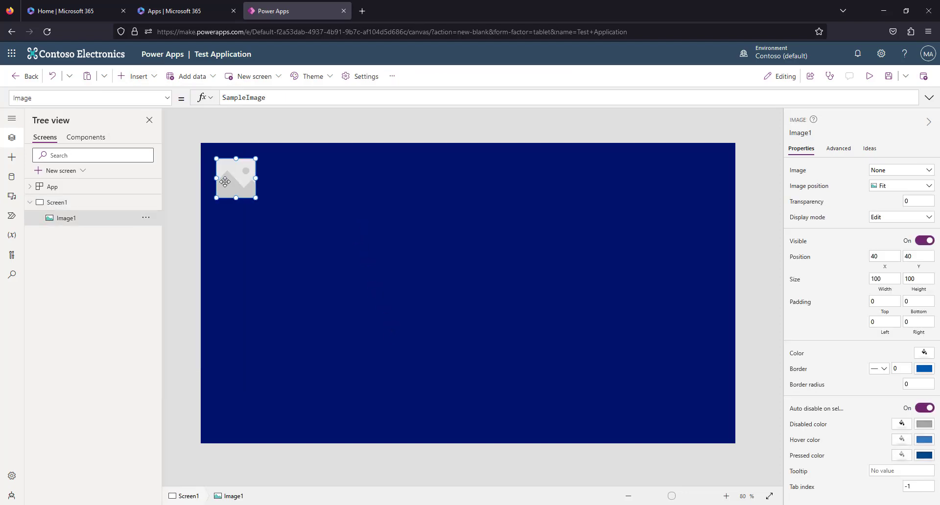
pyautogui.moveTo(221, 182); pyautogui.dragTo(198, 150)
pyautogui.moveTo(239, 182); pyautogui.dragTo(573, 451)
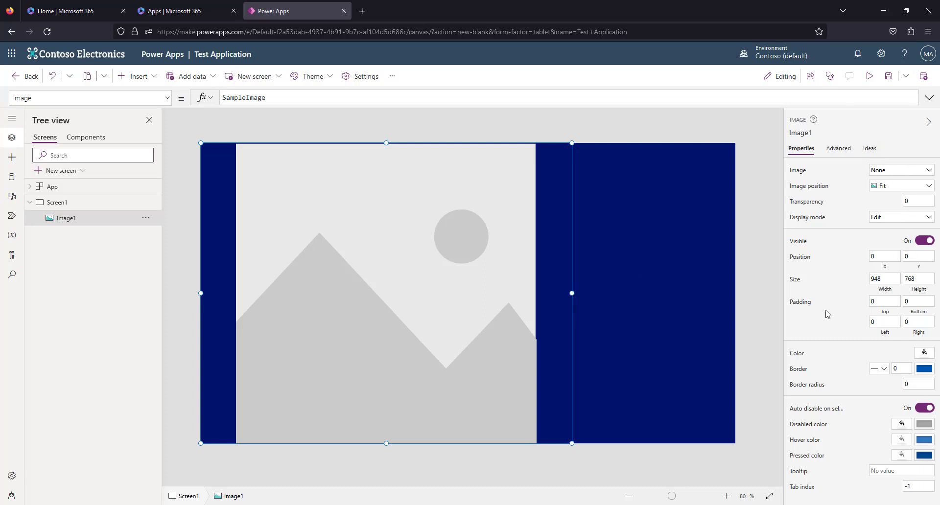
# Set Screen1's fill to the standard dark blue RGBA(9, 33, 98, 1).
pyautogui.click(763, 239)
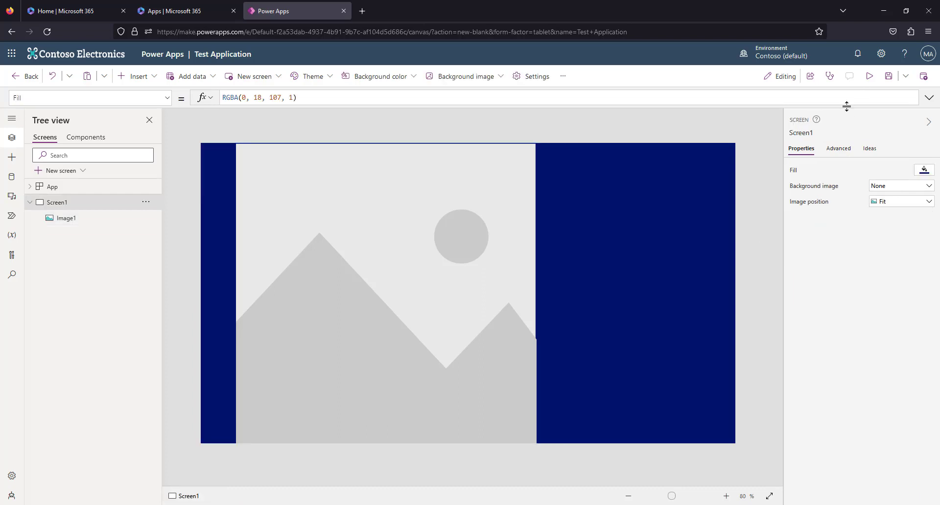
pyautogui.click(922, 171)
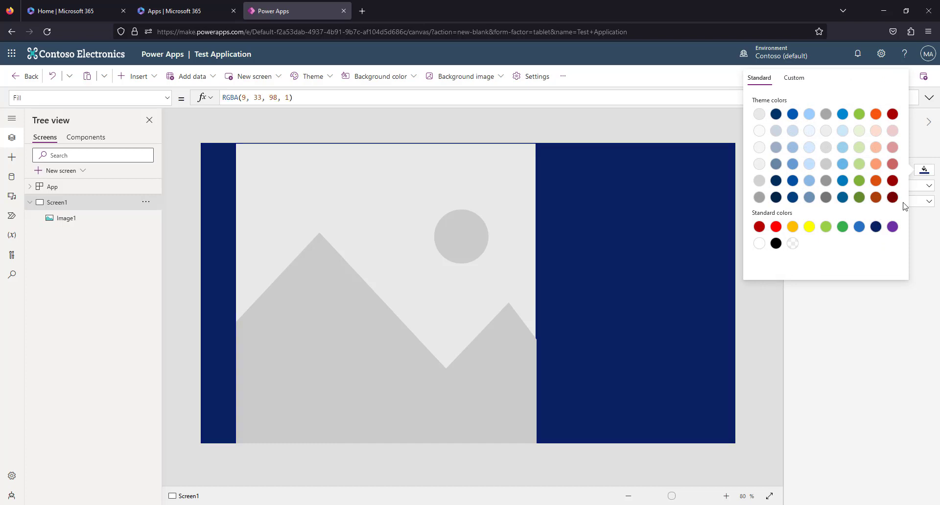
pyautogui.click(892, 227)
pyautogui.click(876, 227)
pyautogui.click(780, 311)
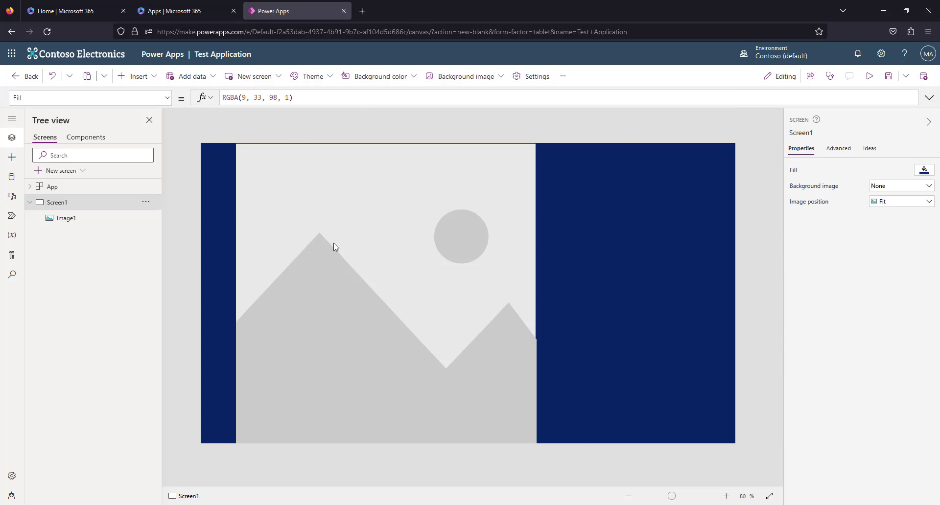
# Upload 9stepsebook.png from the Pictures folder as the source of the image control.
pyautogui.click(399, 247)
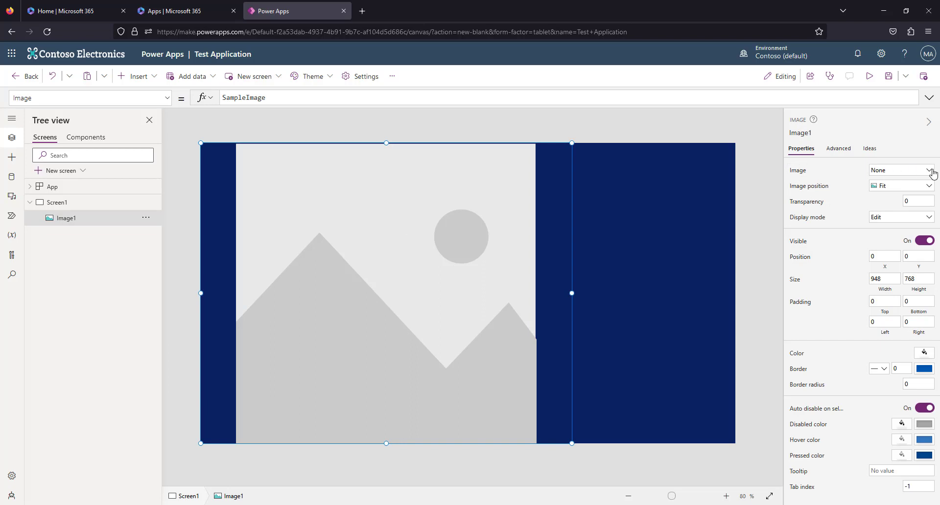
pyautogui.click(882, 171)
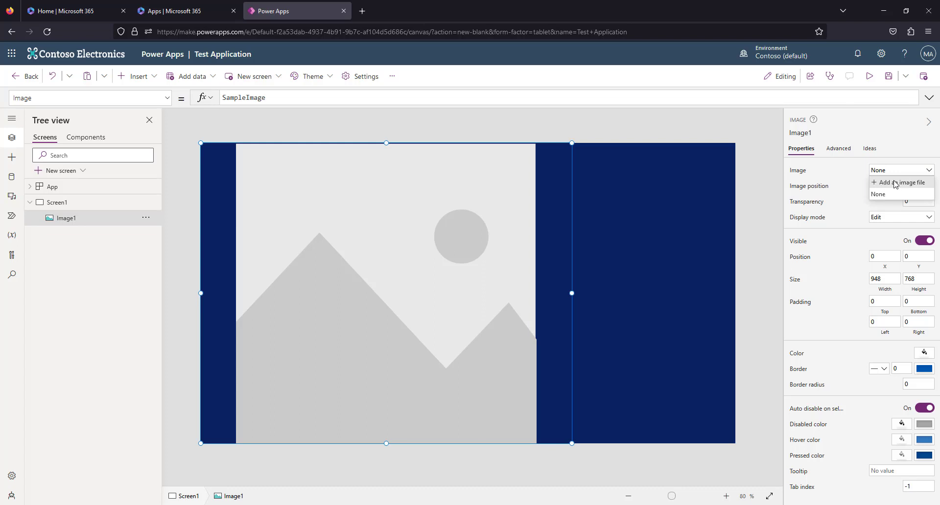
pyautogui.click(892, 183)
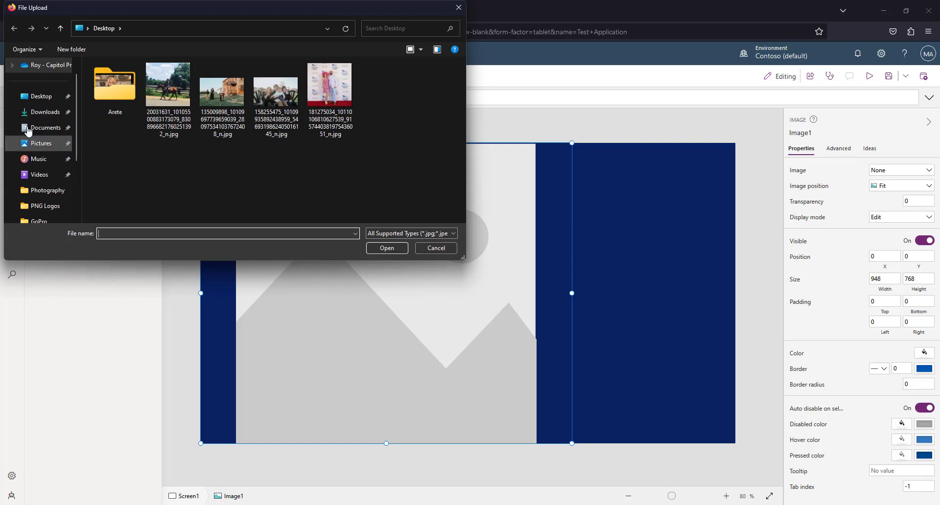
pyautogui.click(37, 145)
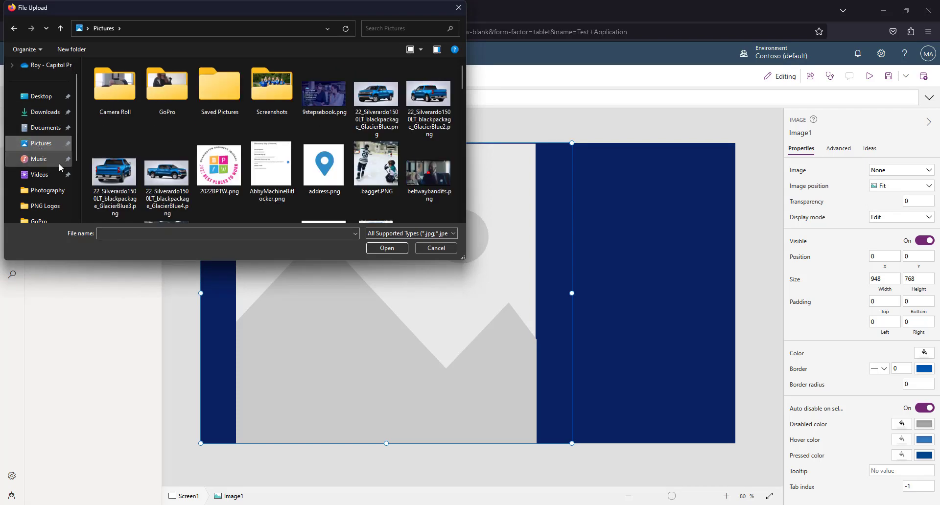
pyautogui.click(323, 90)
pyautogui.click(387, 248)
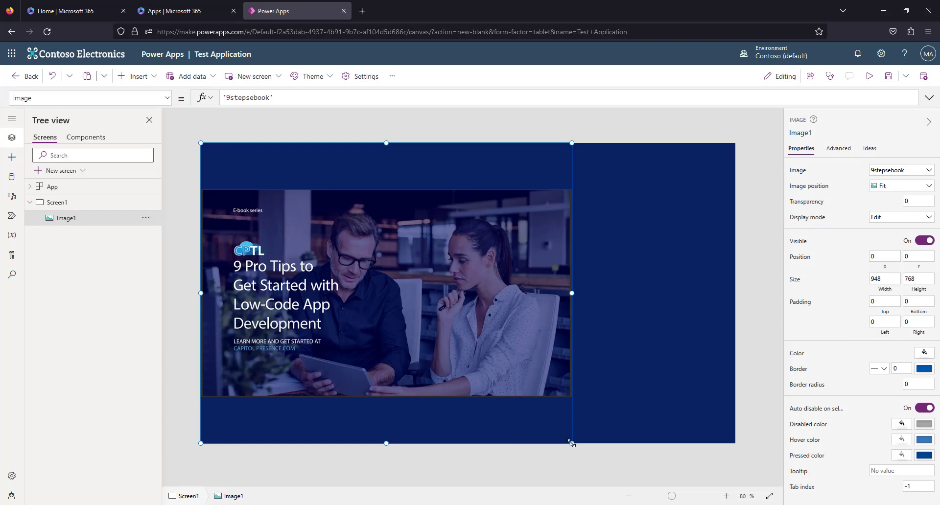
# Widen the image to about 1020 by 768 and try the Center, Fill, Fit and Stretch image positions.
pyautogui.moveTo(571, 443); pyautogui.dragTo(601, 453)
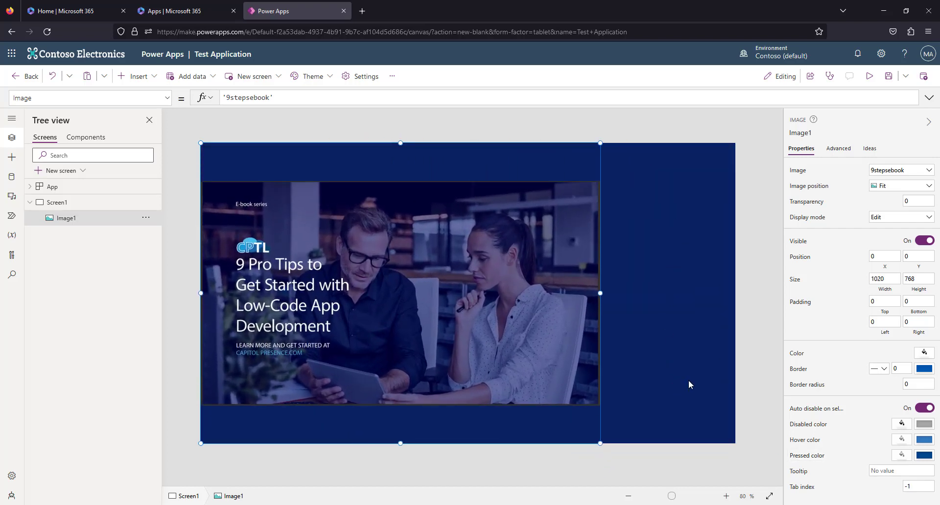
pyautogui.click(892, 189)
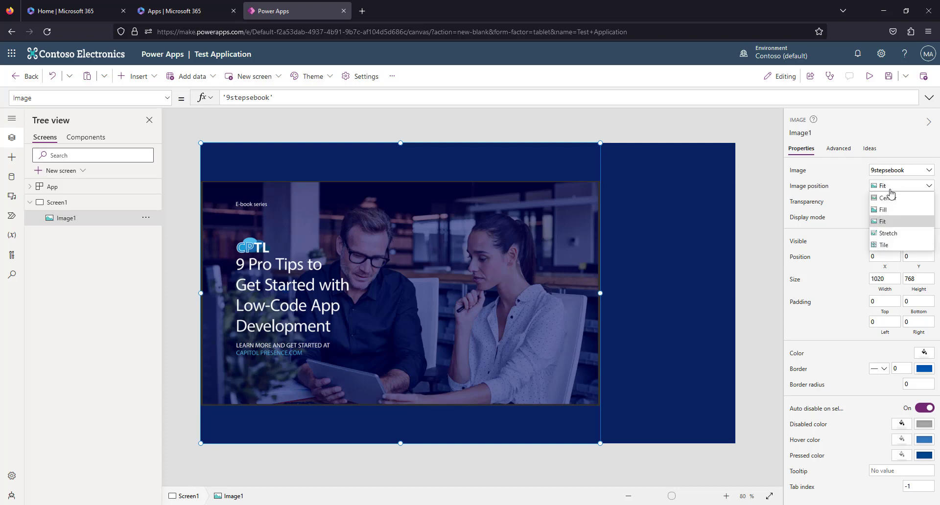
pyautogui.click(888, 197)
pyautogui.click(889, 190)
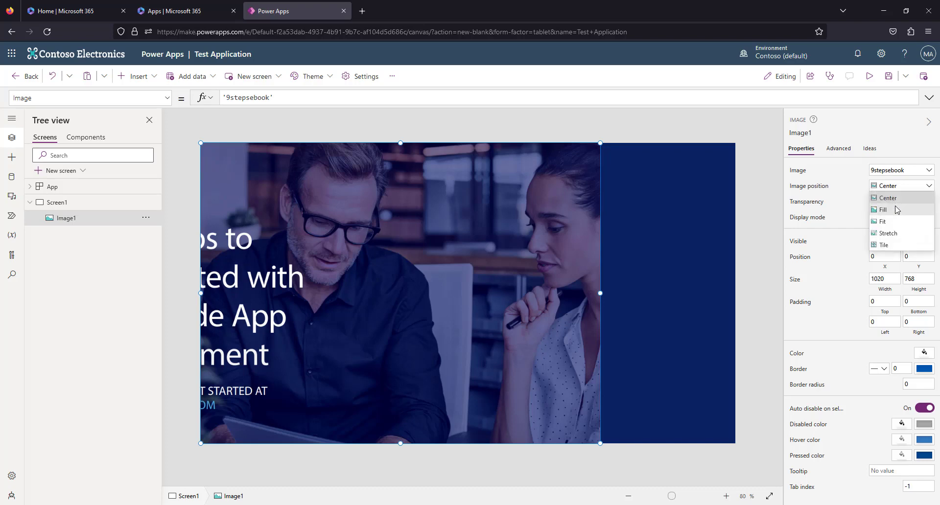
pyautogui.click(896, 204)
pyautogui.click(893, 189)
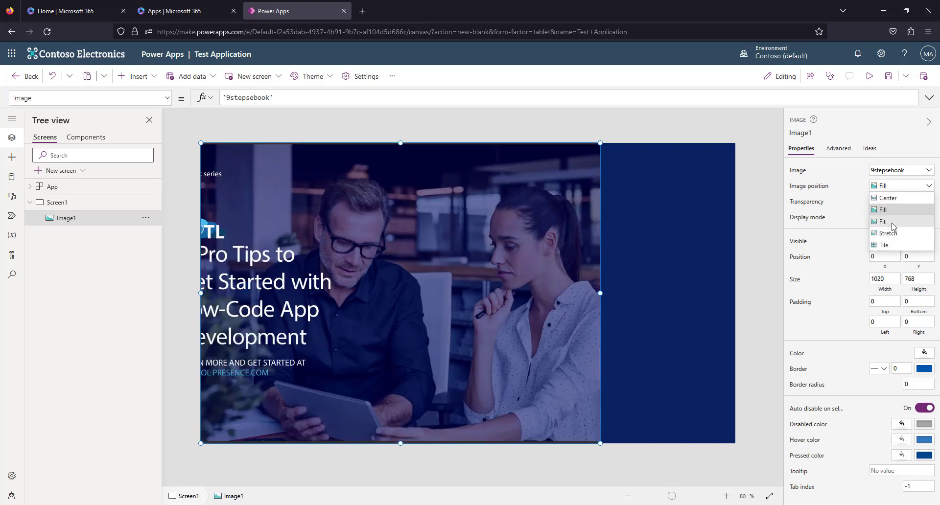
pyautogui.click(888, 210)
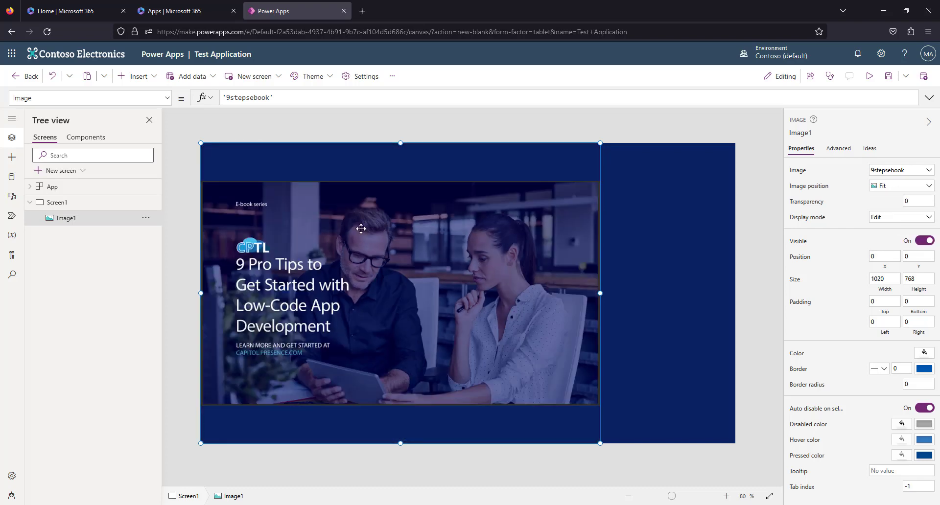
pyautogui.click(890, 191)
pyautogui.click(893, 217)
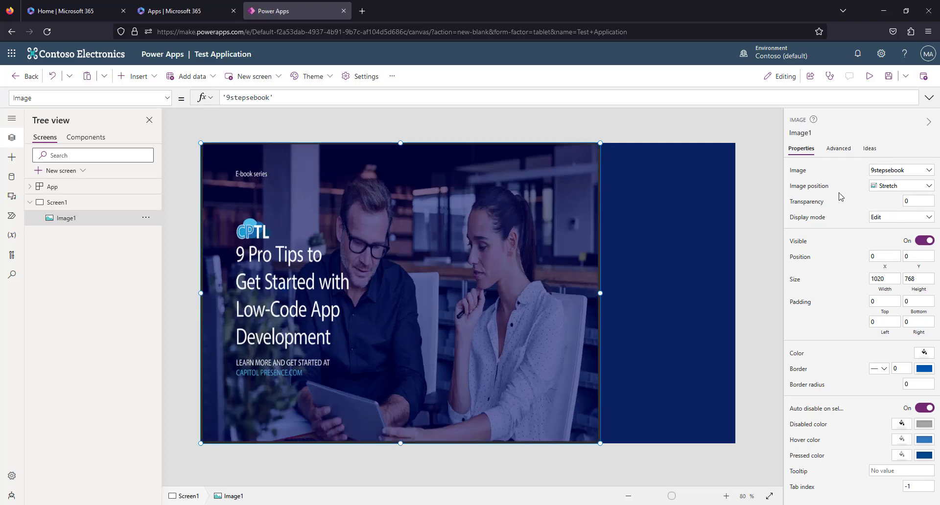
# Resize the image to about 1072 by 760 and try the Tile image position.
pyautogui.moveTo(610, 440)
pyautogui.mouseDown()
pyautogui.moveTo(734, 423)
pyautogui.moveTo(676, 362)
pyautogui.moveTo(526, 407)
pyautogui.moveTo(619, 440)
pyautogui.mouseUp()
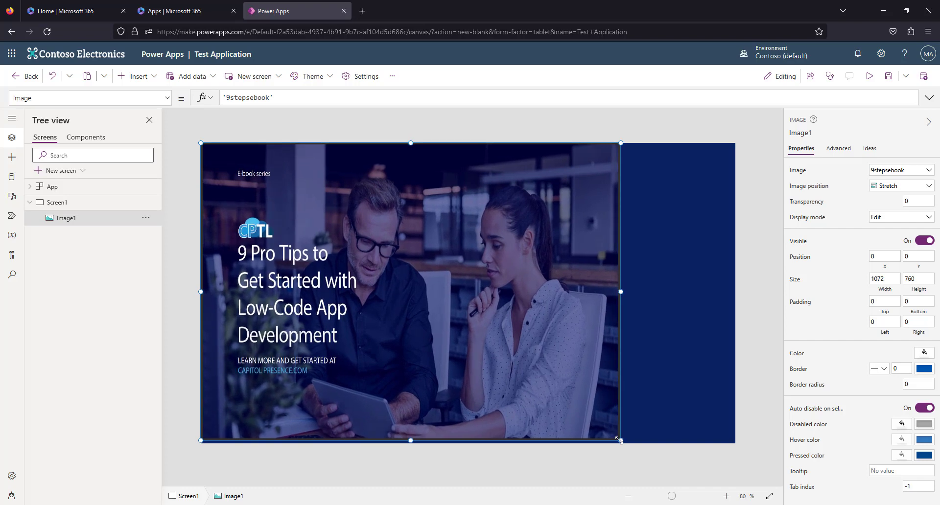
pyautogui.click(891, 186)
pyautogui.click(883, 245)
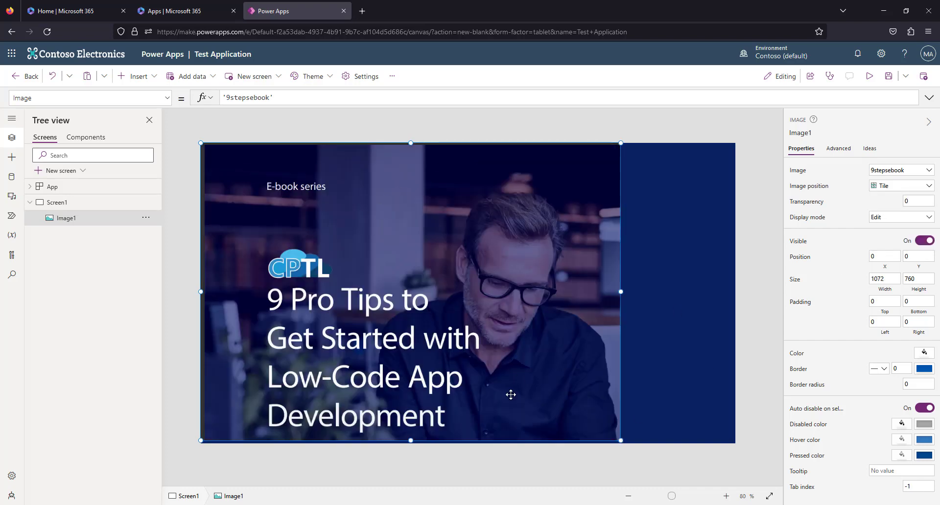
# Enlarge the image to cover the whole screen at 1366 by 768 and set its image position to Fill.
pyautogui.moveTo(619, 439); pyautogui.dragTo(757, 502)
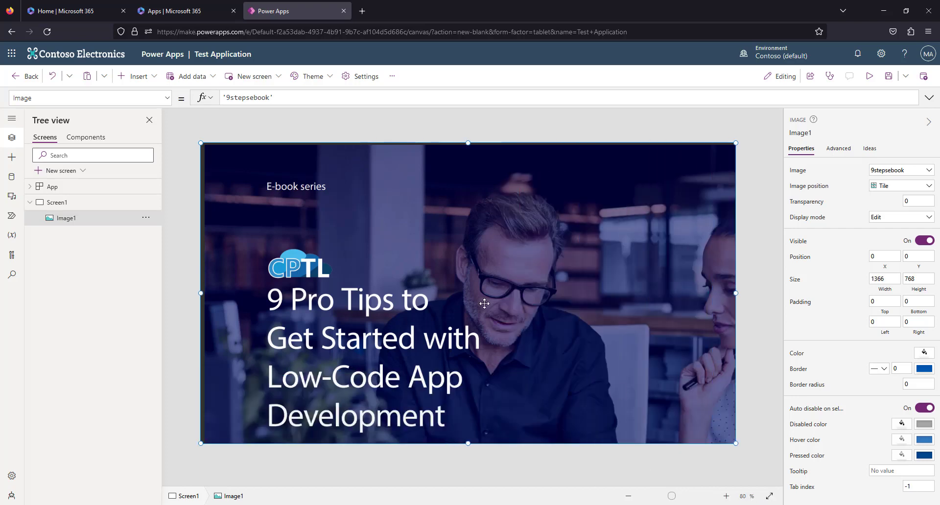
pyautogui.click(898, 189)
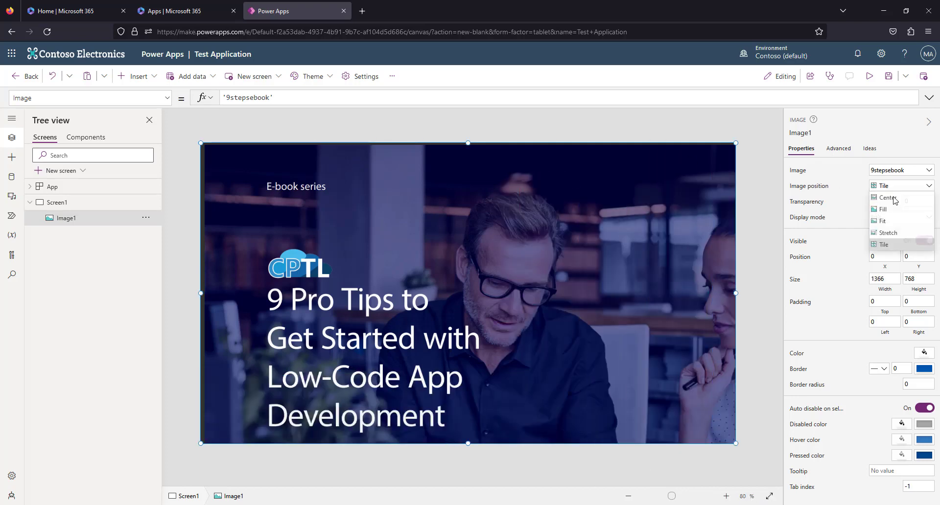
pyautogui.click(874, 199)
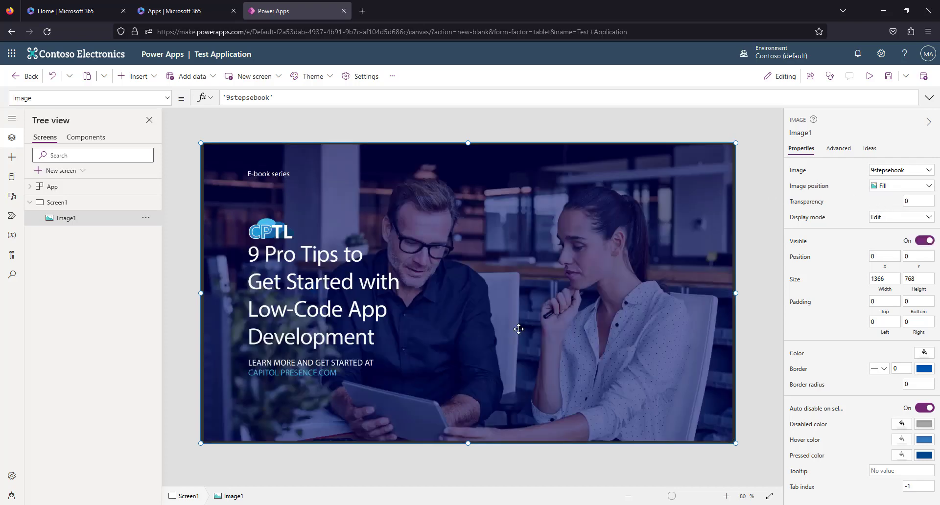
pyautogui.click(745, 254)
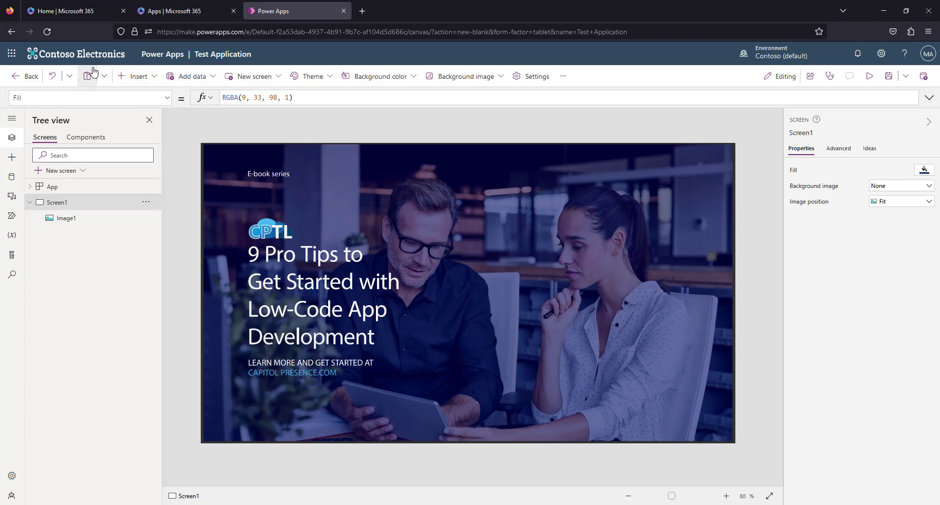
# Search the insertable controls for button and add a Button control to Screen1.
pyautogui.click(146, 77)
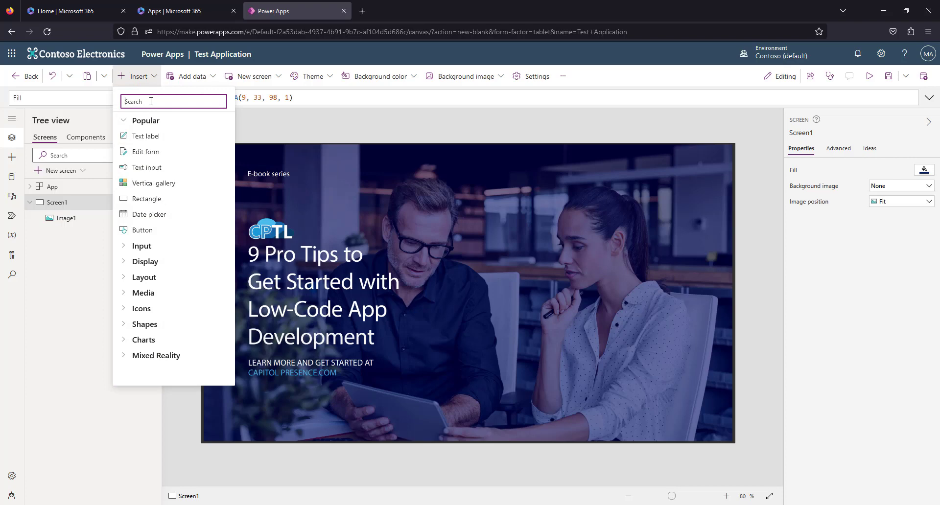
pyautogui.write('button')
pyautogui.click(142, 136)
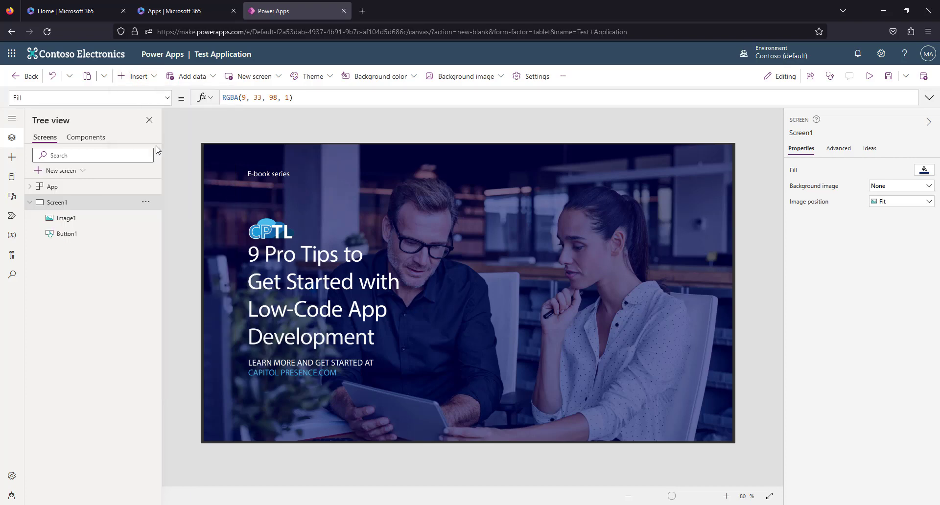
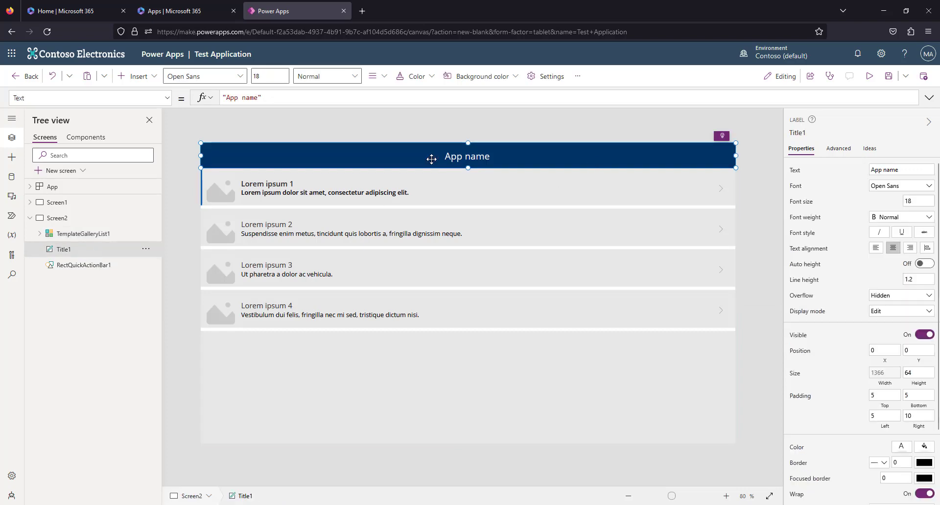
# Replace the title text in Screen2's header with "Test Test".
pyautogui.moveTo(259, 96); pyautogui.dragTo(238, 97)
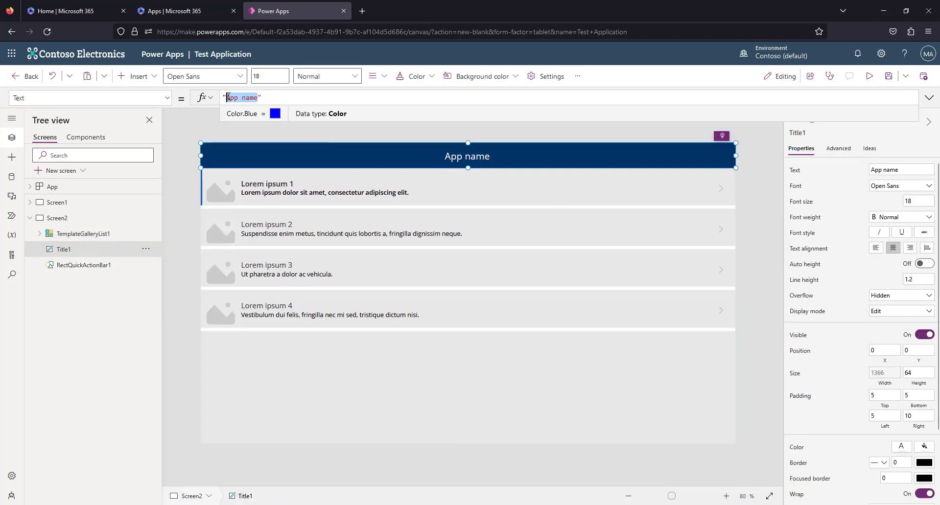
pyautogui.write('Test Test')
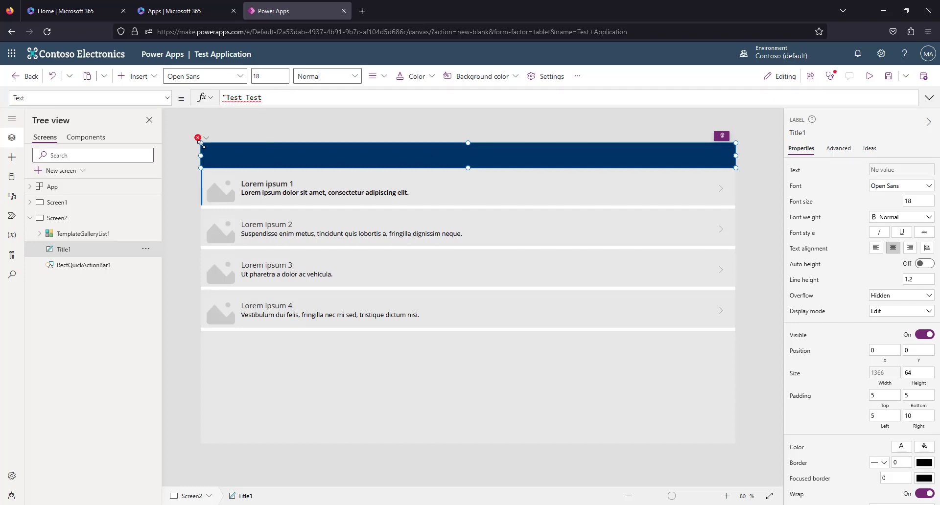
pyautogui.write('"')
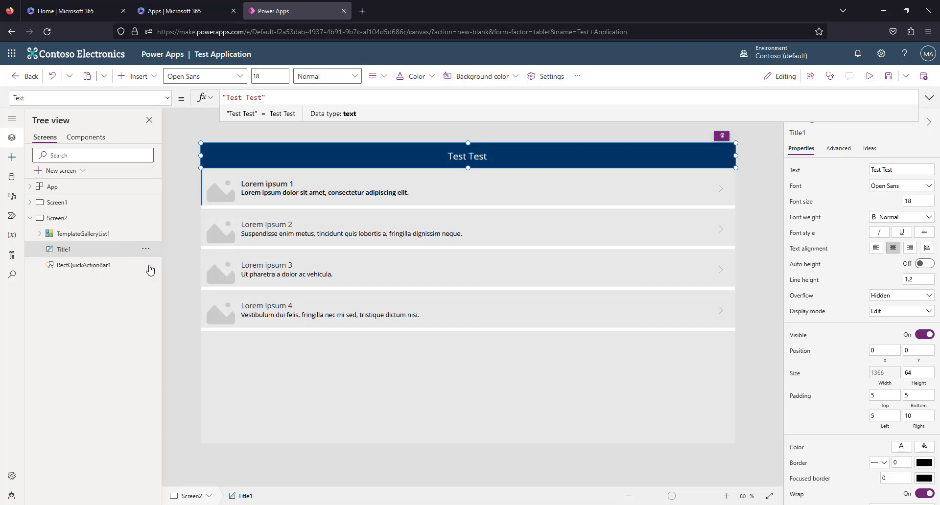
# Examine the data sources offered for the gallery on Screen2.
pyautogui.click(260, 369)
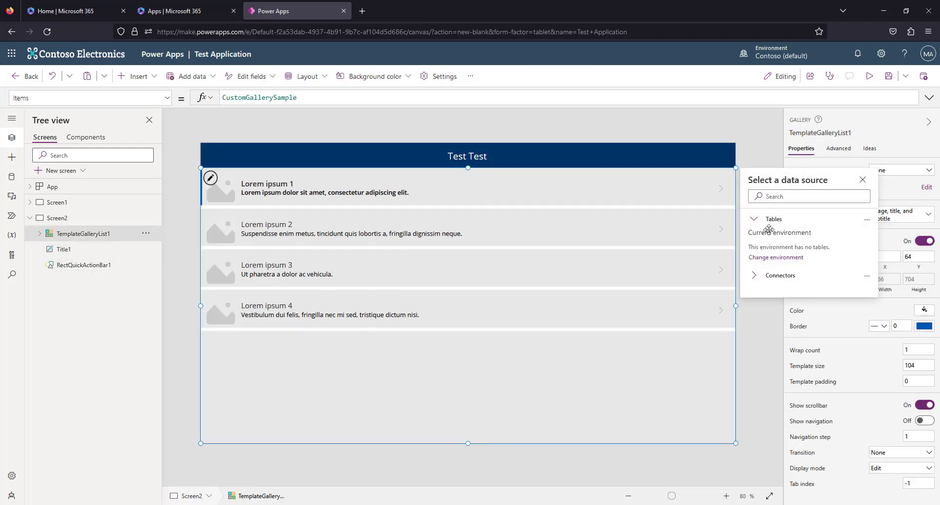
pyautogui.click(840, 163)
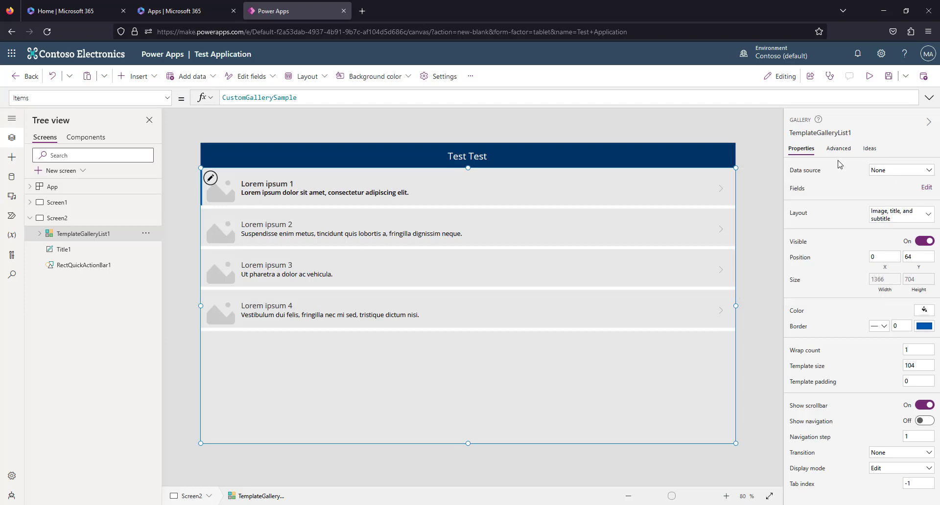
pyautogui.click(890, 170)
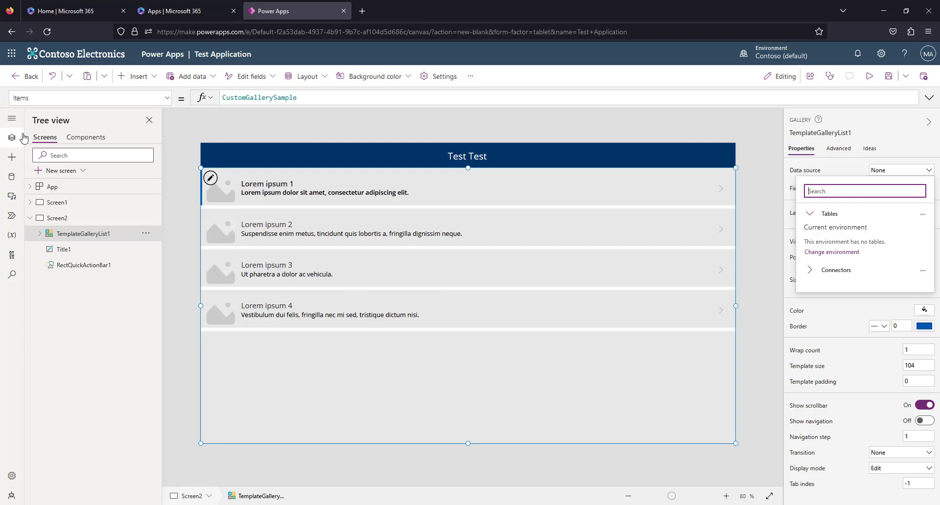
# Search the app's data sources for sharepoint and add a SharePoint connection that connects directly through cloud services.
pyautogui.click(11, 178)
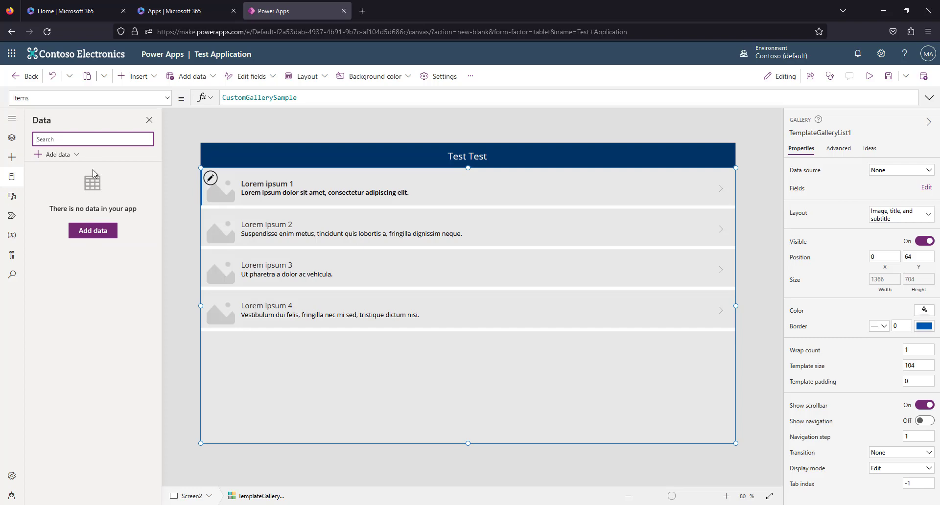
pyautogui.click(82, 231)
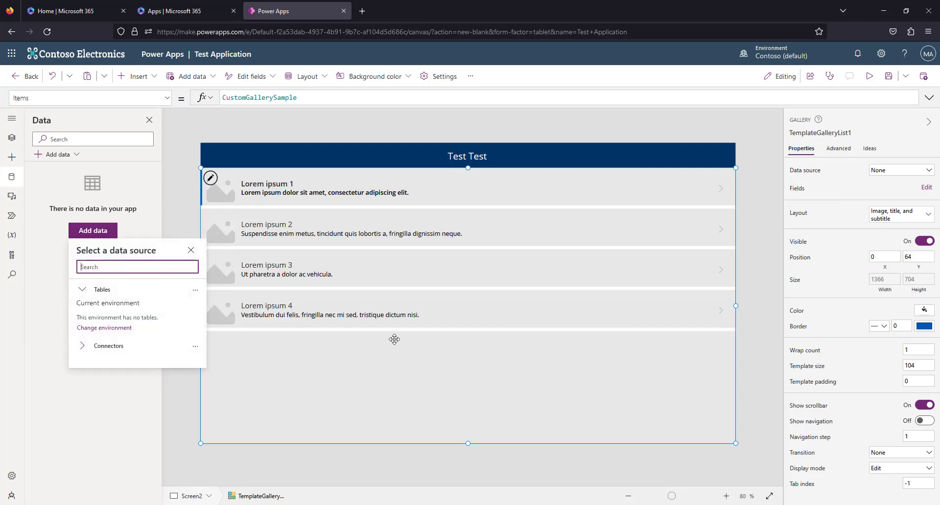
pyautogui.write('sharepoint')
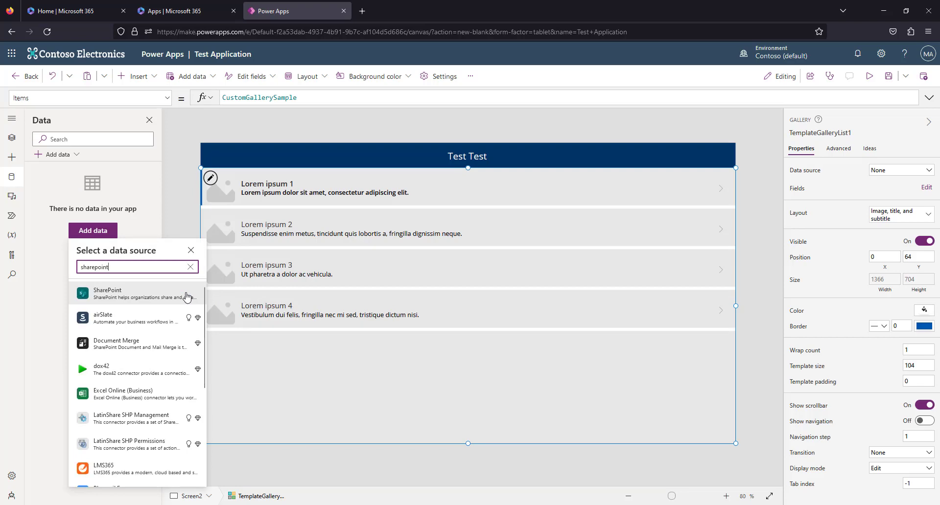
pyautogui.click(187, 296)
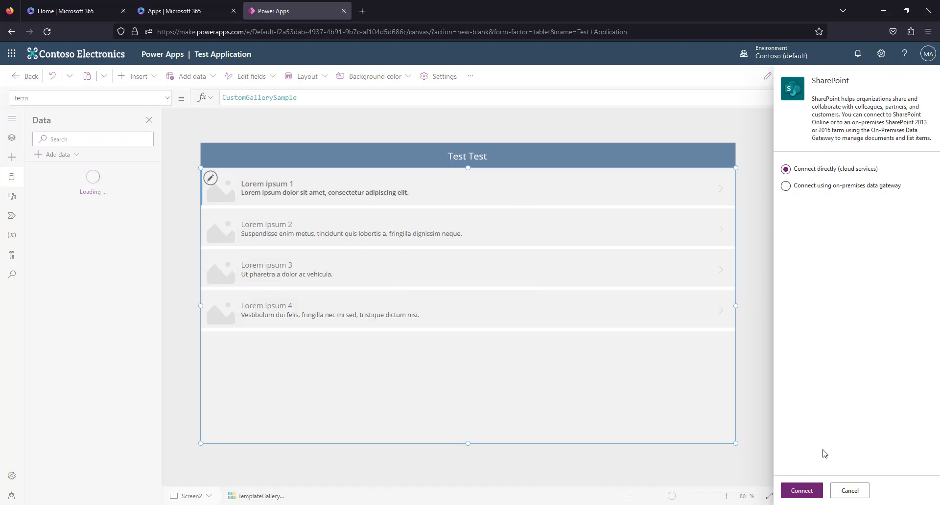
pyautogui.click(804, 491)
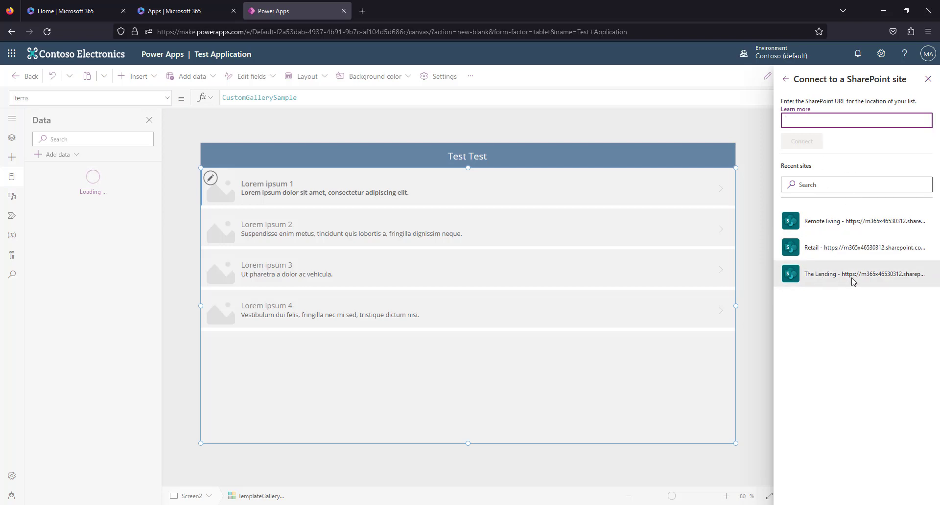
# Look at the Remote living site's lists, go back, and connect the Retail Accounts list from the Retail site.
pyautogui.click(848, 226)
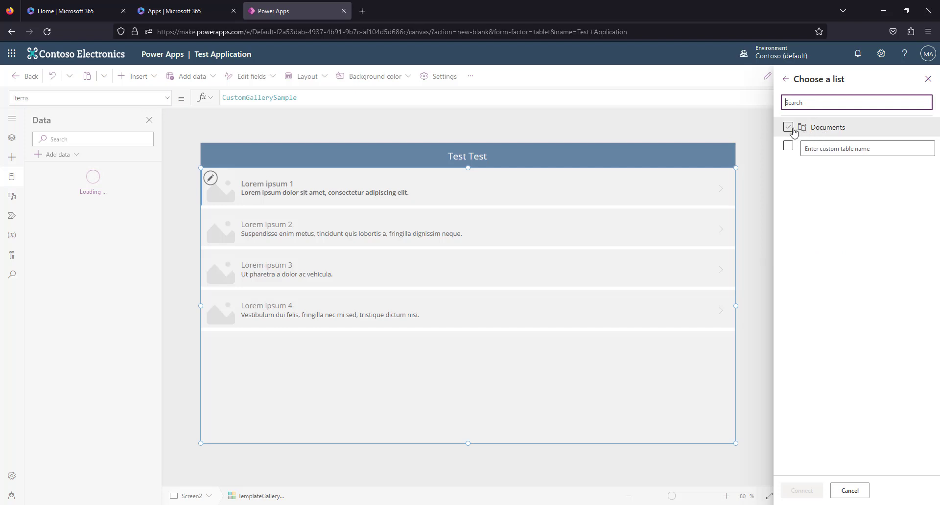
pyautogui.click(785, 79)
pyautogui.click(813, 249)
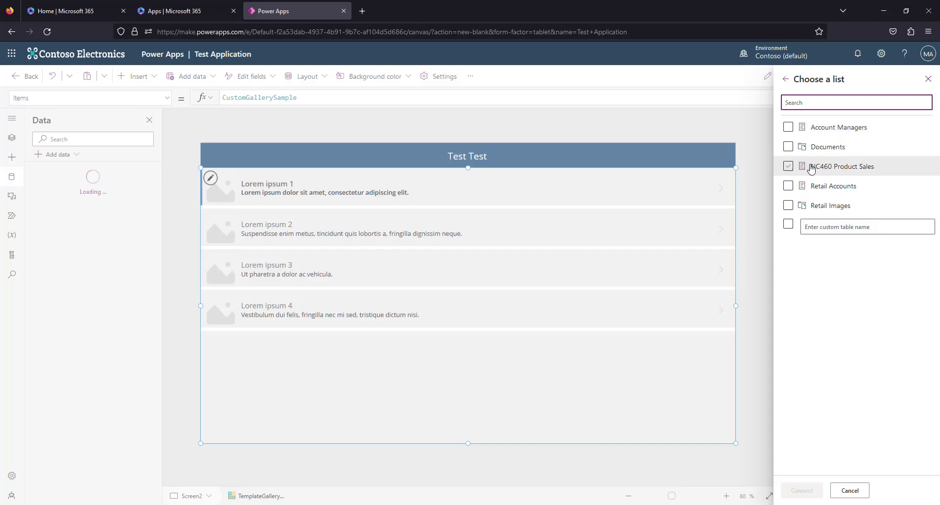
pyautogui.click(788, 186)
pyautogui.click(801, 491)
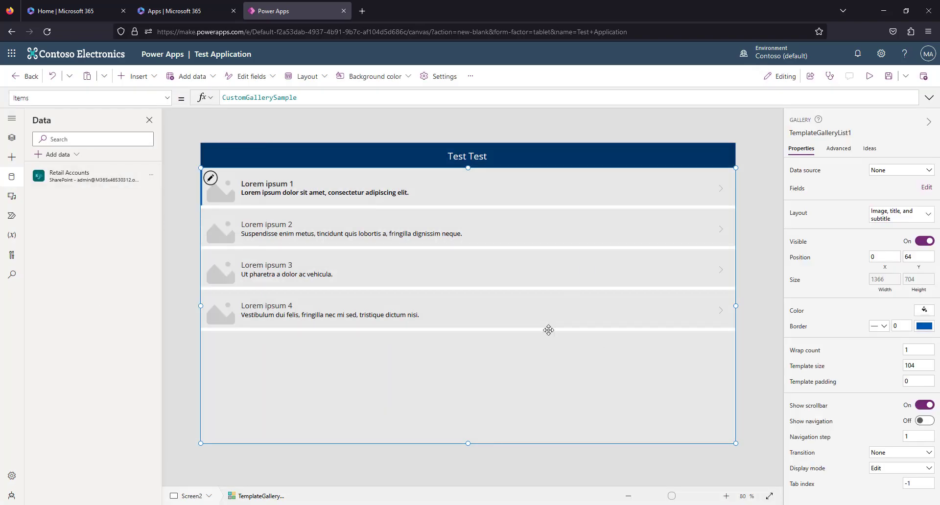
# Set the Screen2 gallery's data source to Retail Accounts and its layout to Title, subtitle, and body.
pyautogui.click(179, 289)
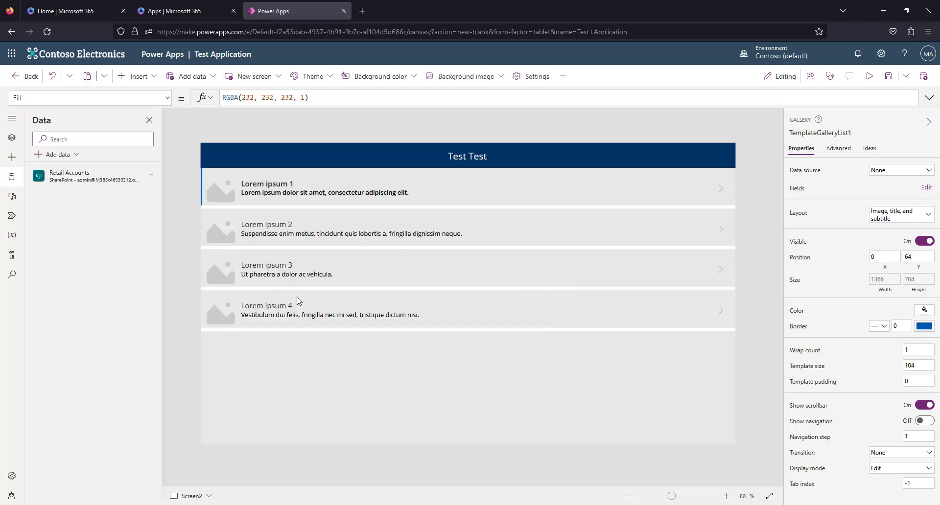
pyautogui.click(342, 391)
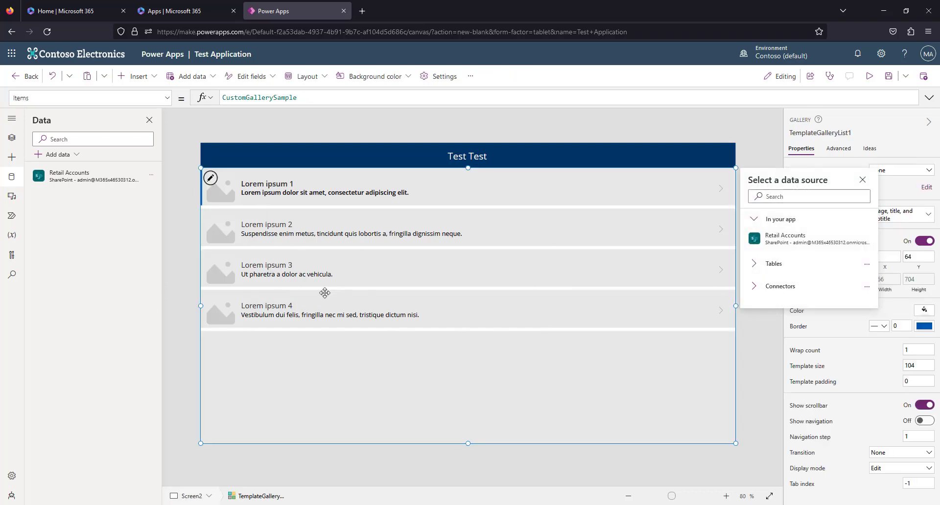
pyautogui.click(786, 243)
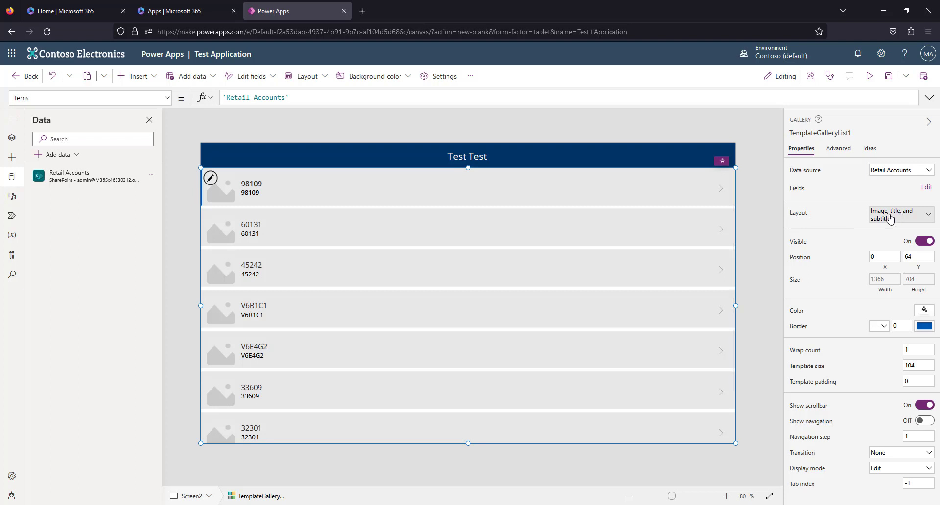
pyautogui.click(917, 219)
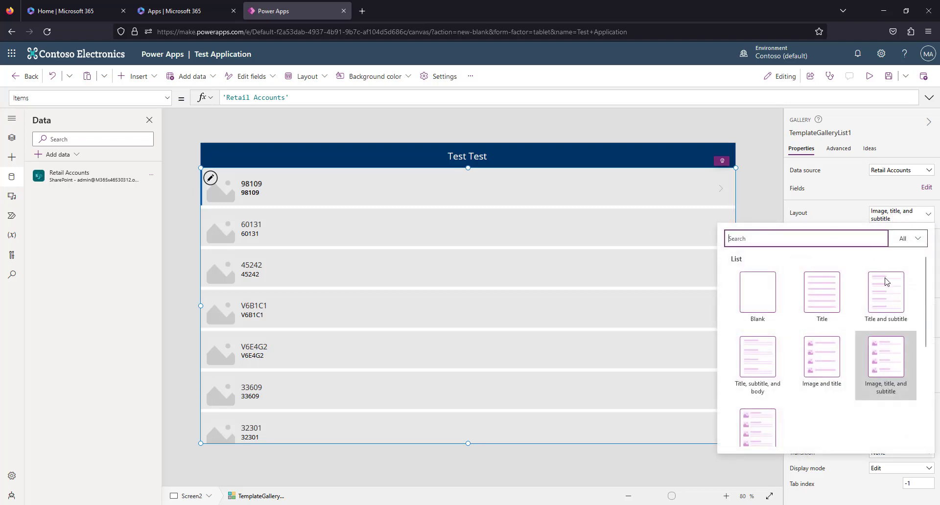
pyautogui.click(757, 368)
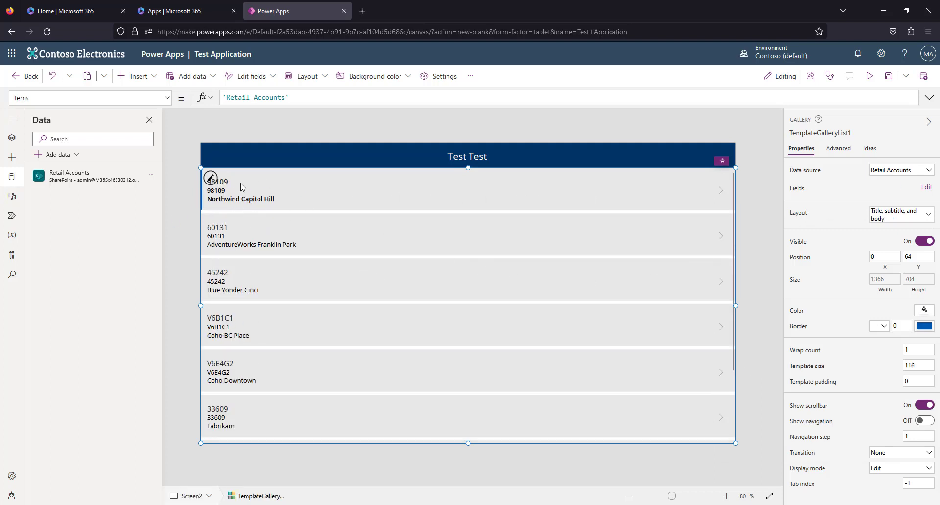
# Edit the Screen2 gallery's fields and set Subtitle2 to Location: Country/Region.
pyautogui.click(927, 189)
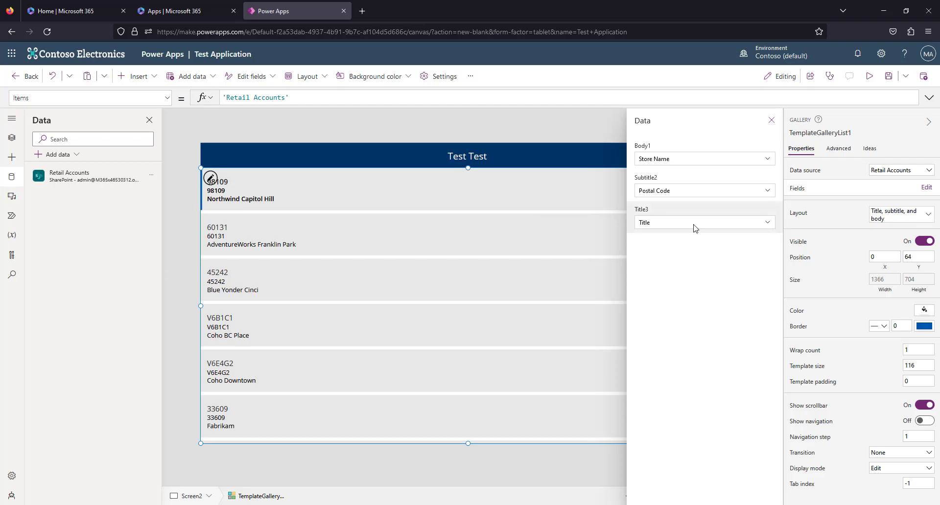
pyautogui.click(767, 191)
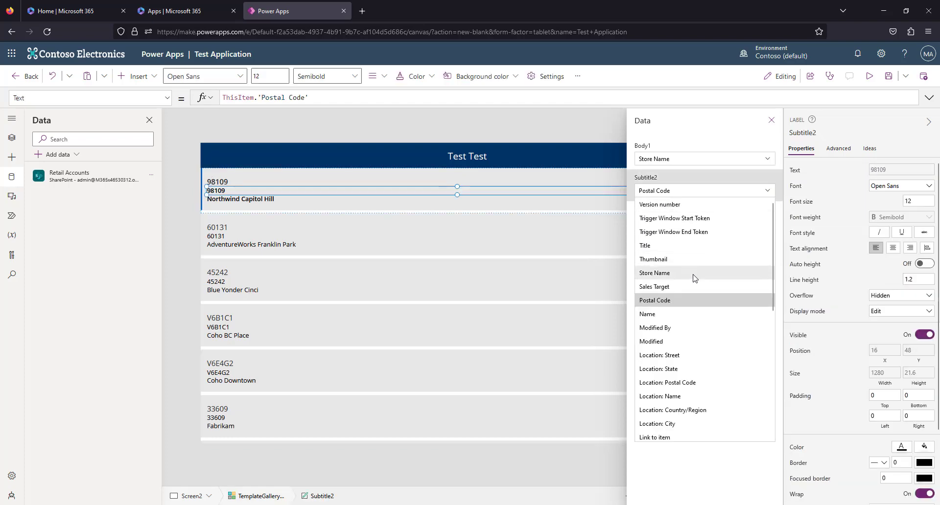
pyautogui.click(656, 314)
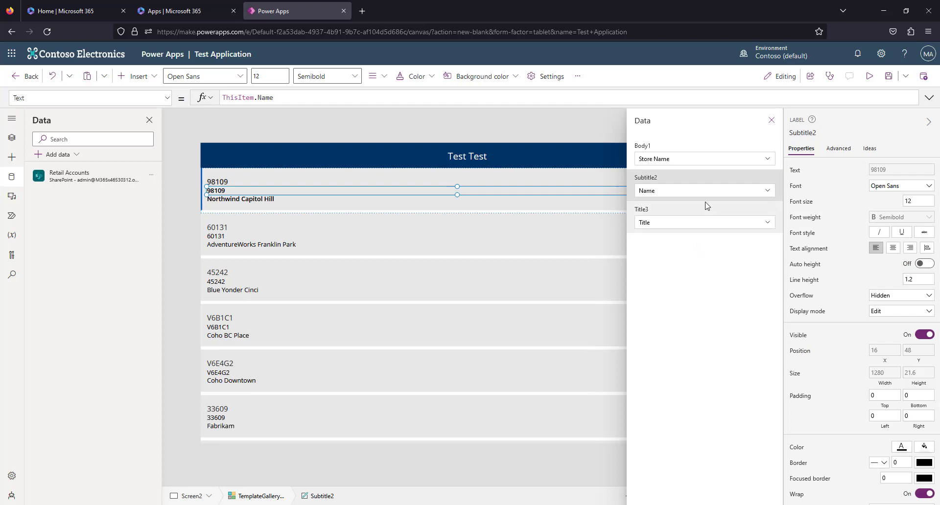
pyautogui.click(720, 194)
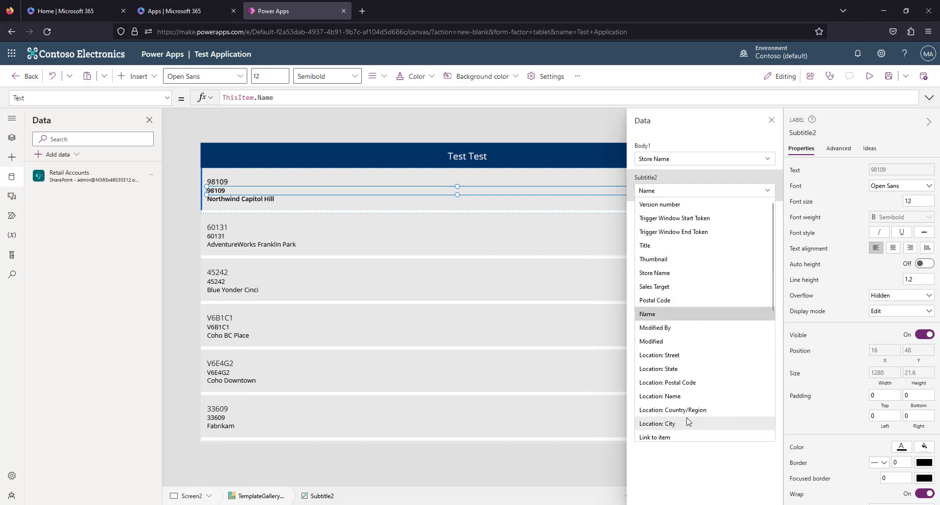
pyautogui.click(699, 411)
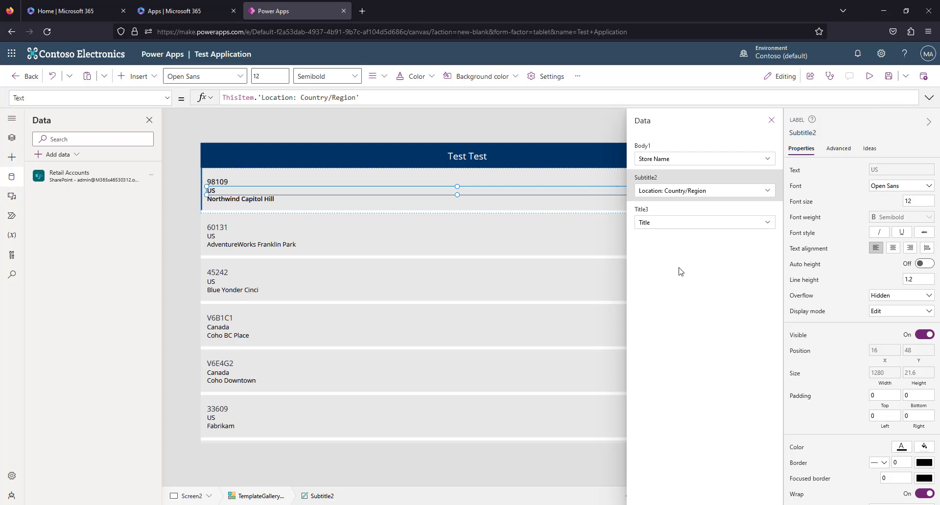
pyautogui.click(696, 161)
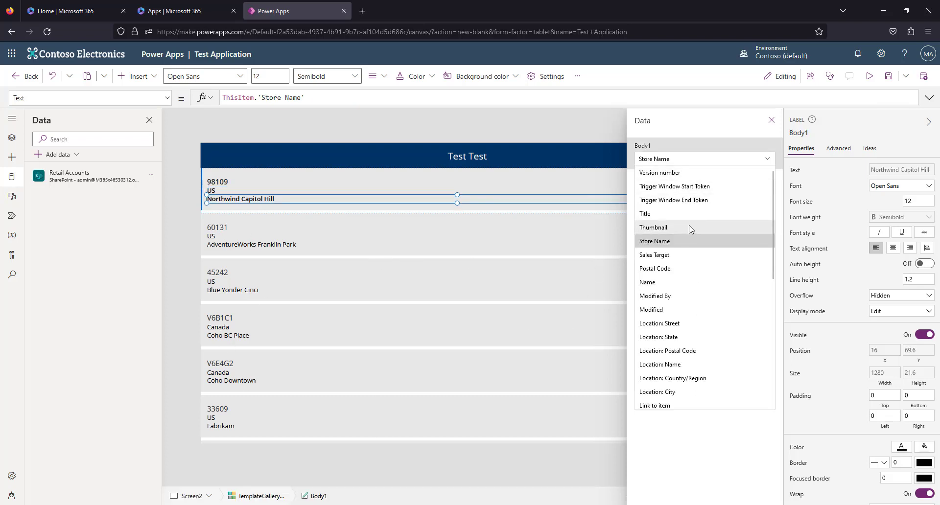
pyautogui.click(705, 382)
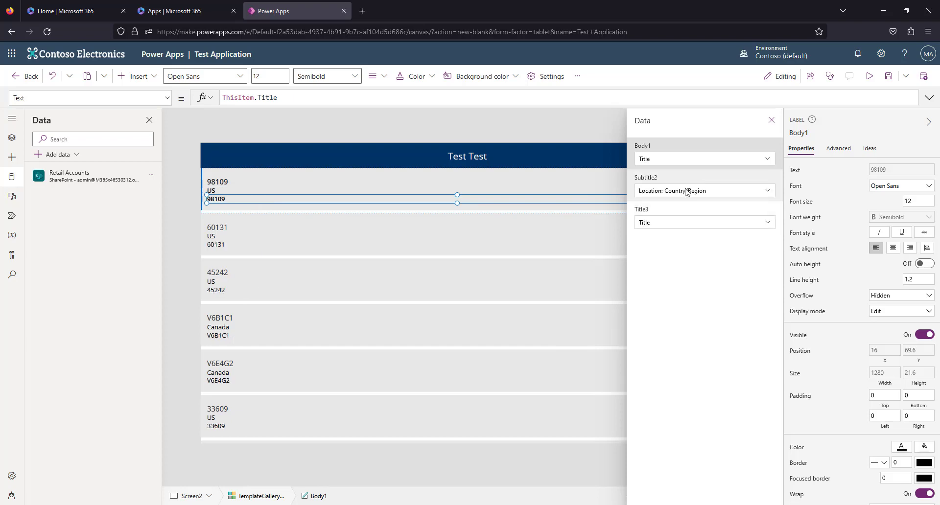
pyautogui.click(698, 160)
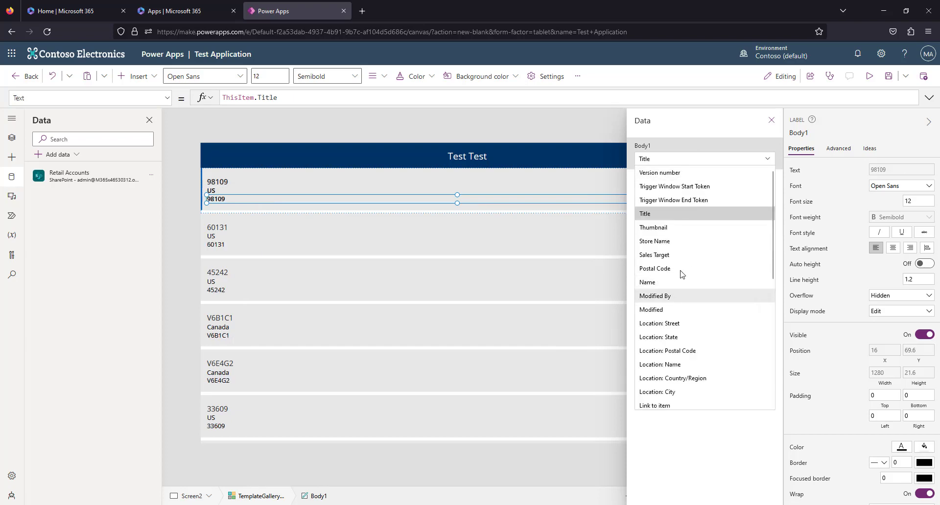
pyautogui.click(654, 241)
# Set the gallery's Title3 field to Store Name and its Body1 field to Location: City.
pyautogui.click(749, 223)
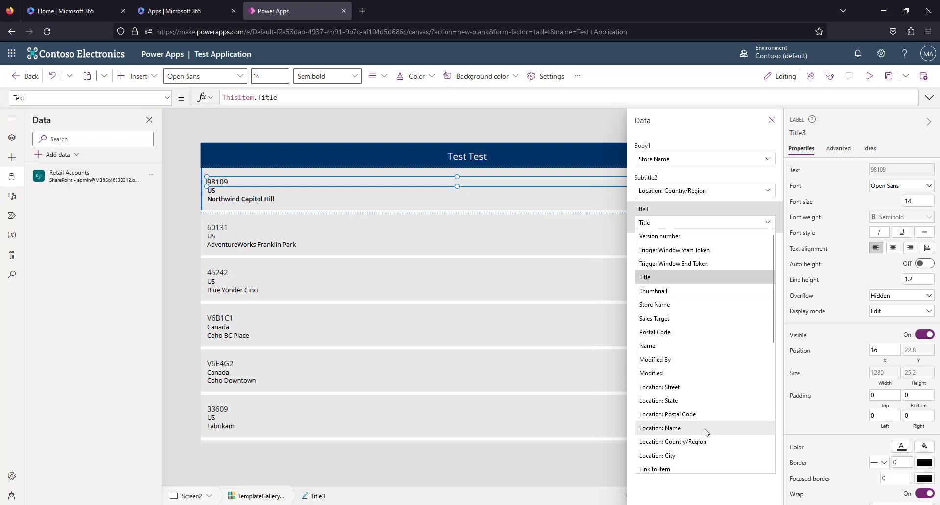
pyautogui.click(665, 305)
pyautogui.click(269, 197)
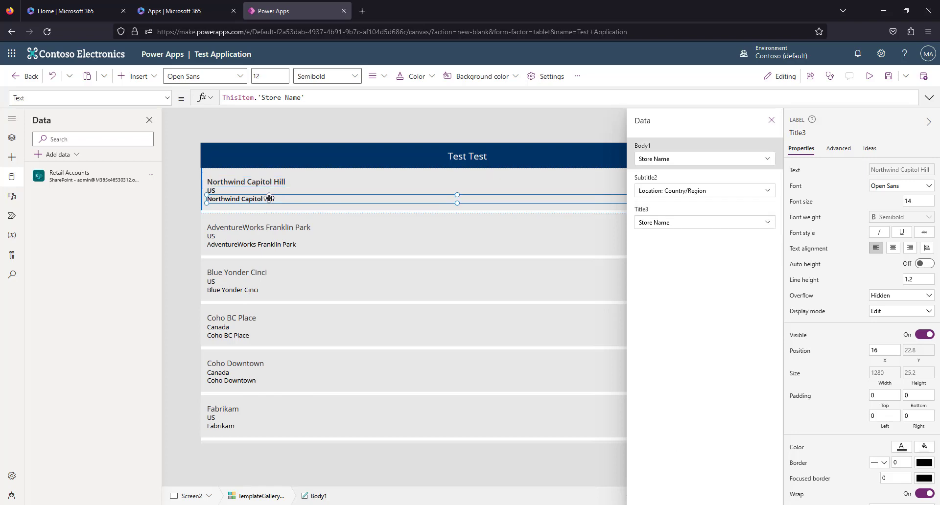
pyautogui.click(767, 163)
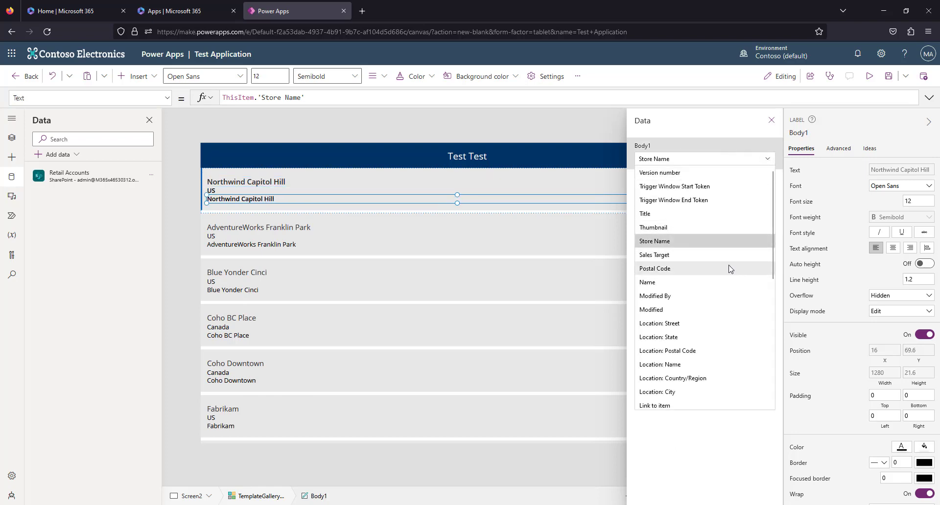
pyautogui.click(708, 269)
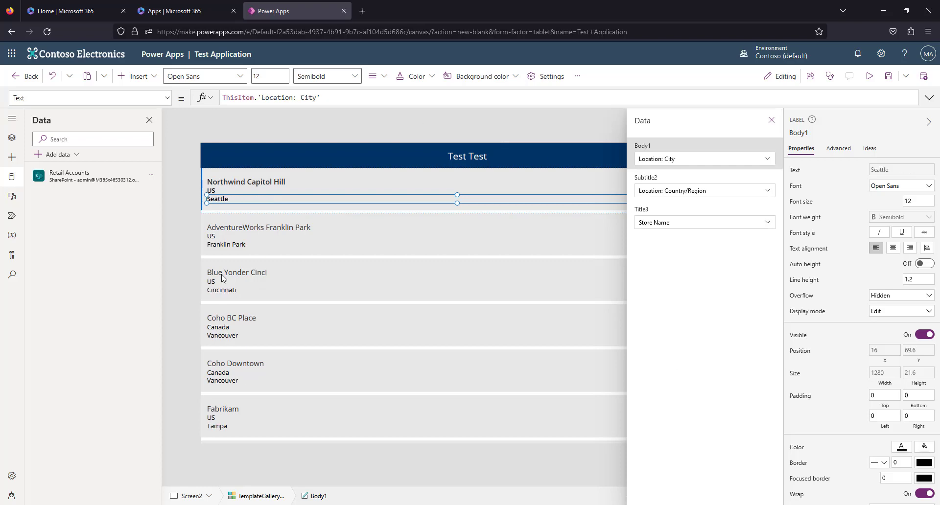
pyautogui.click(289, 133)
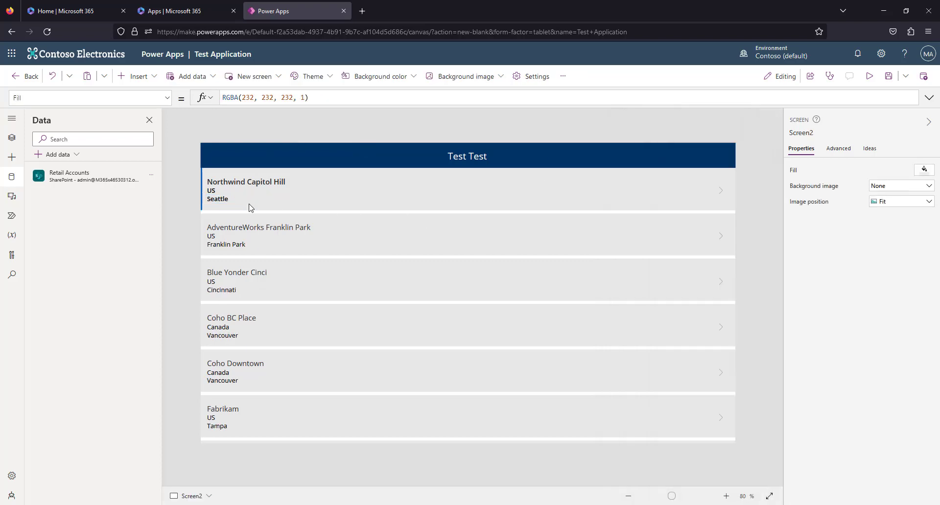
# Shrink the first gallery item's city label to about 198 by 28 and place a copy beside it at about X 99.
pyautogui.click(219, 204)
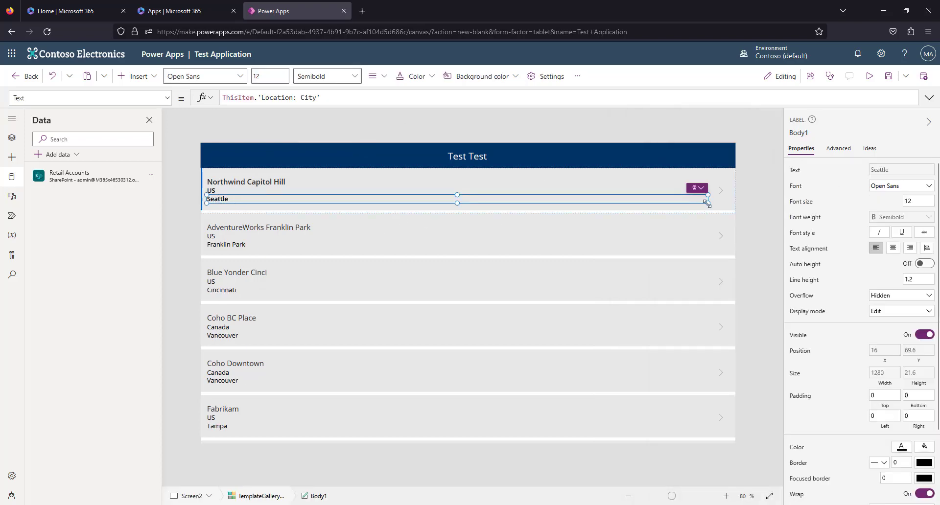
pyautogui.moveTo(707, 203); pyautogui.dragTo(283, 207)
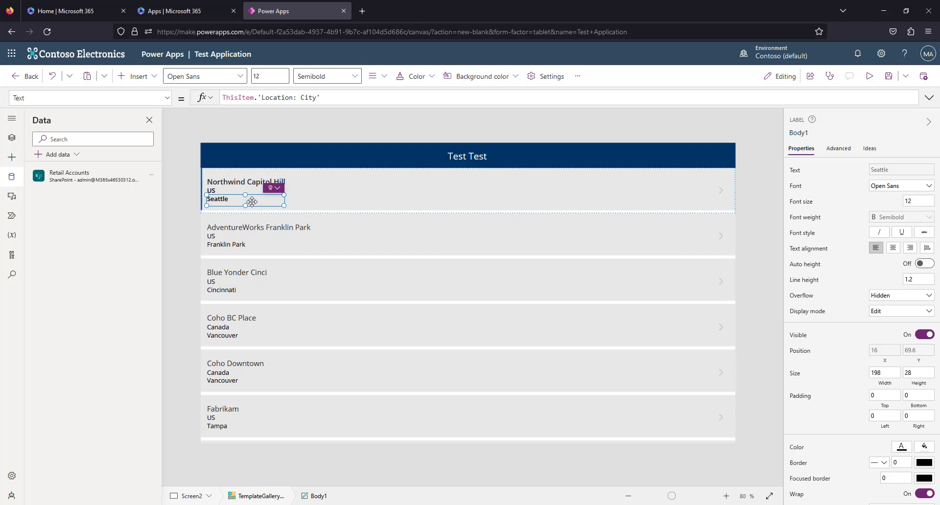
pyautogui.hotkey('ctrl', 'v')
pyautogui.click(377, 191)
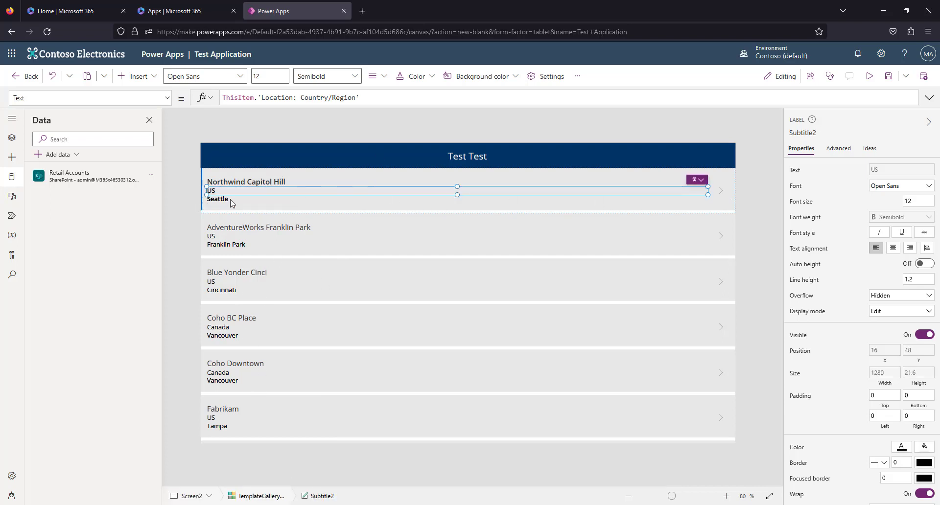
pyautogui.moveTo(220, 204); pyautogui.dragTo(257, 200)
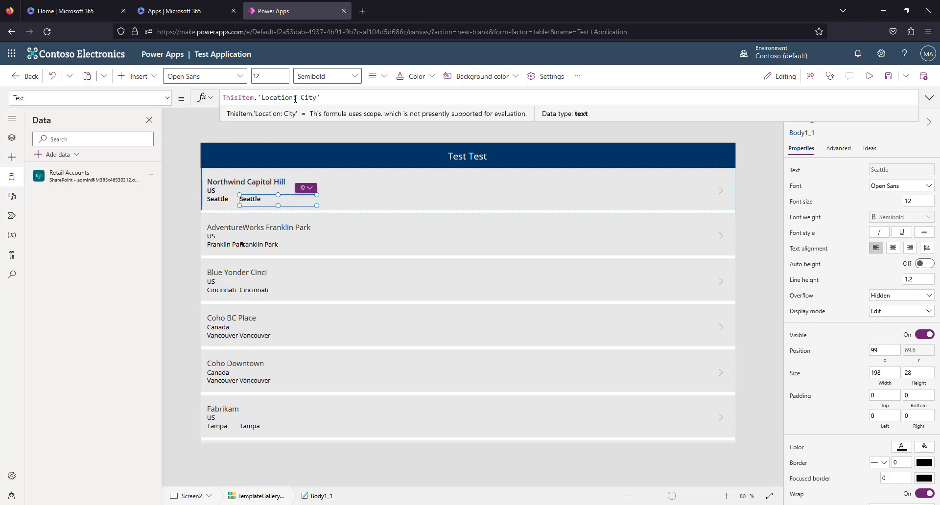
# Make the copied label show ThisItem.'Postal Code' and move it away from the city name to about X 132.
pyautogui.moveTo(331, 97); pyautogui.dragTo(258, 98)
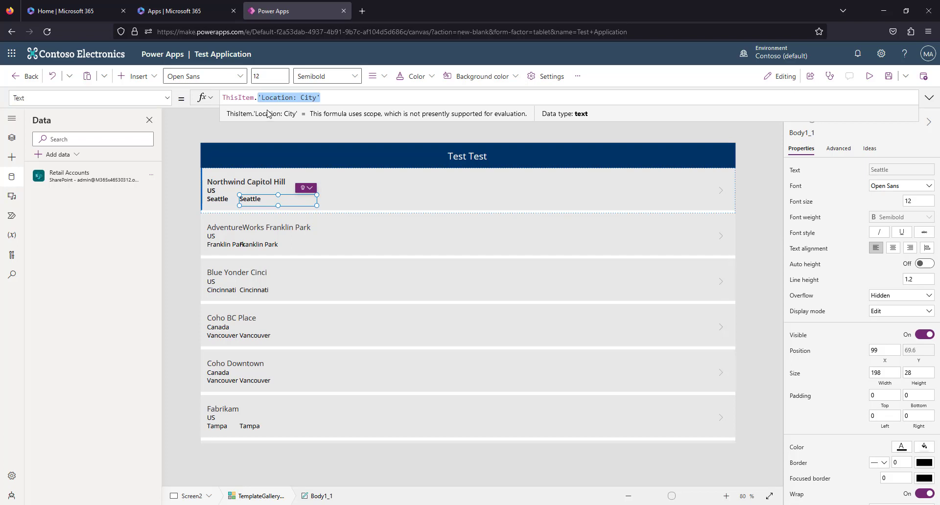
pyautogui.press('BackSpace')
pyautogui.write('Zip')
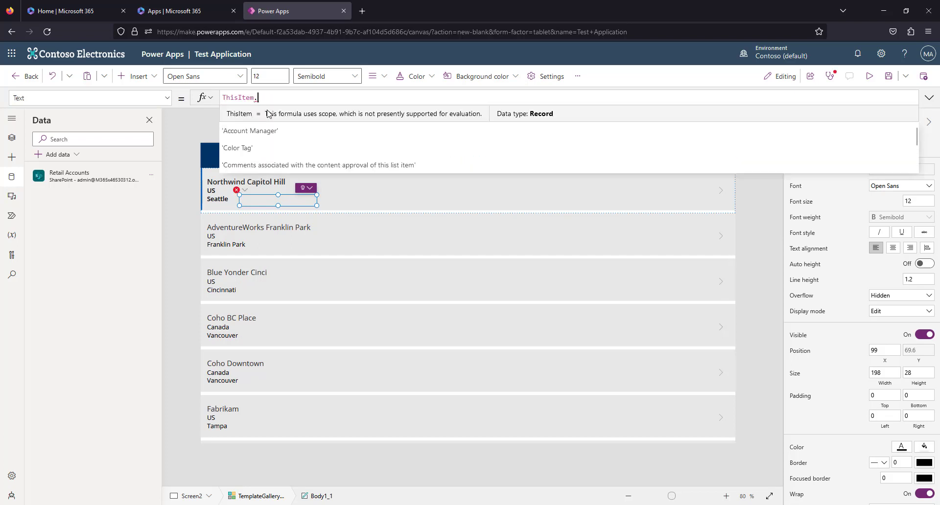
pyautogui.write('Po')
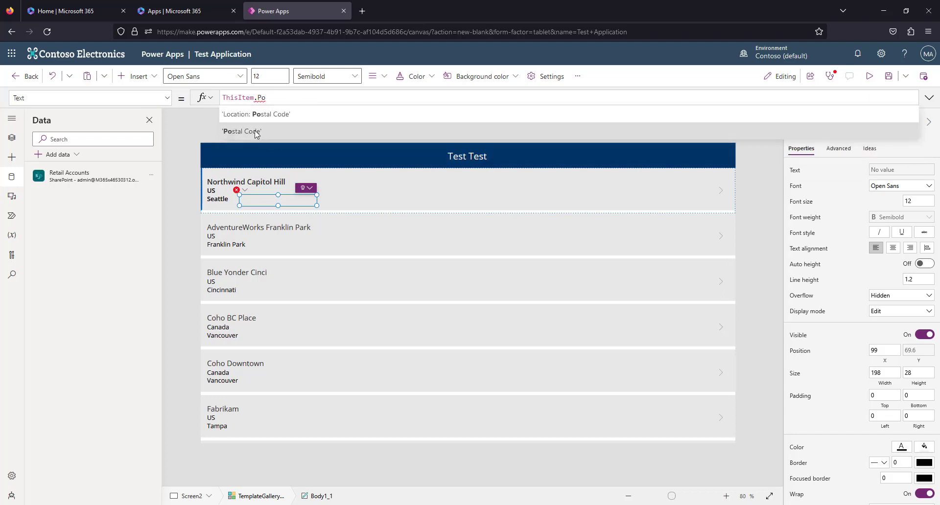
pyautogui.click(305, 131)
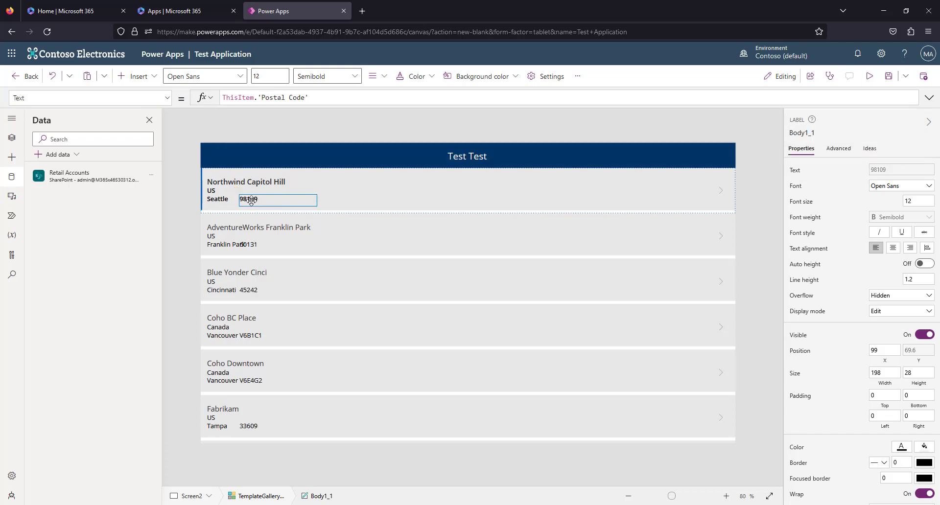
pyautogui.click(242, 125)
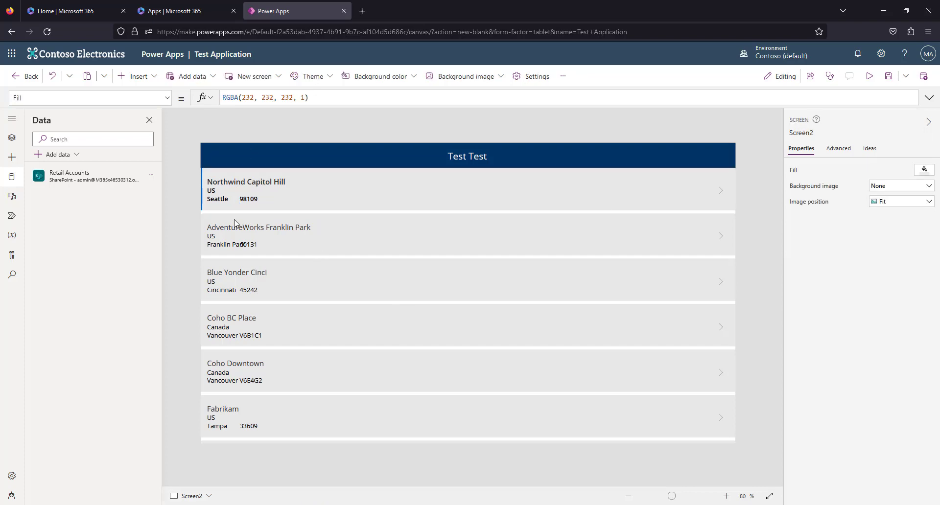
pyautogui.moveTo(250, 202); pyautogui.dragTo(268, 200)
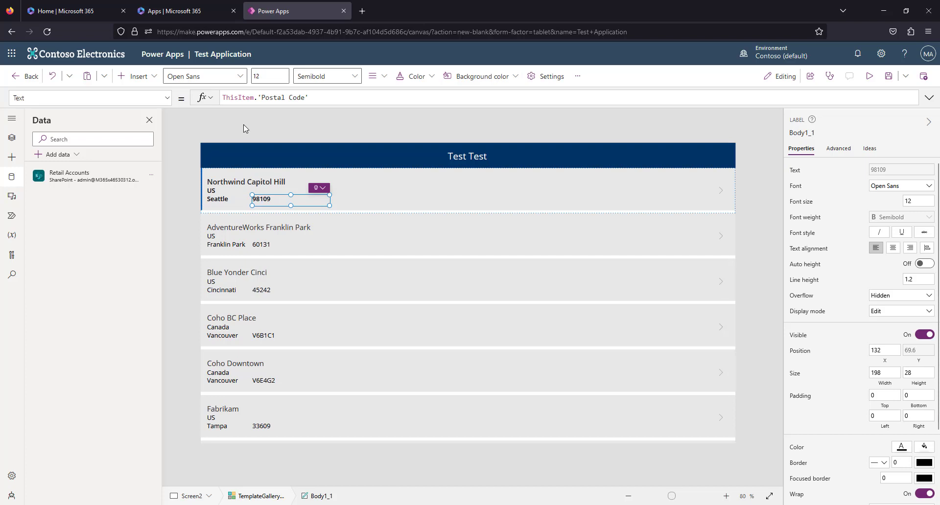
# Prefix the postal code label's formula with text so it reads "Postal Code: " & ThisItem.'Postal Code'.
pyautogui.click(227, 102)
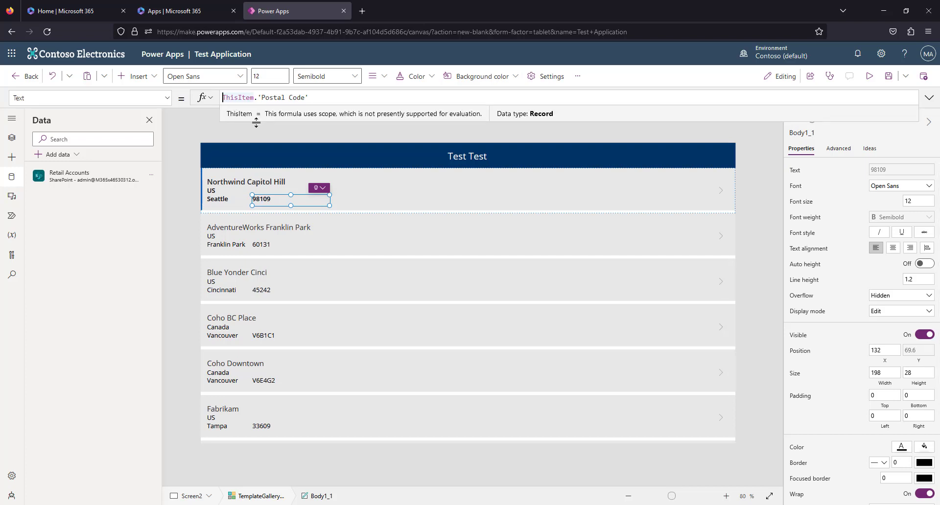
pyautogui.write('"')
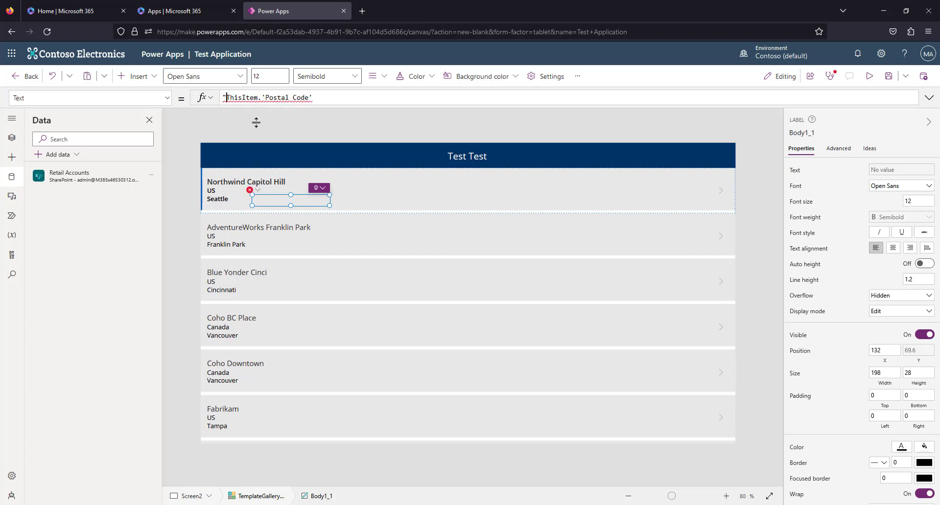
pyautogui.write('Postal Co')
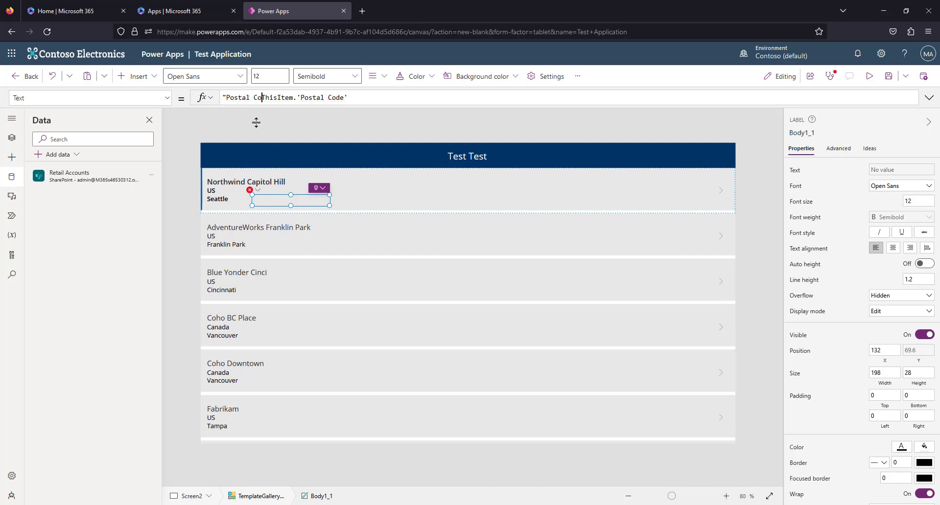
pyautogui.write('de"')
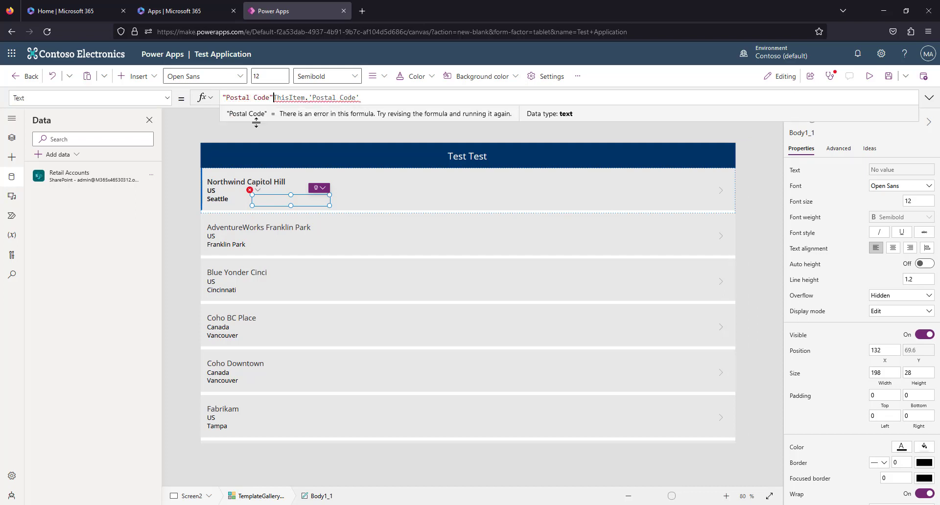
pyautogui.write('&')
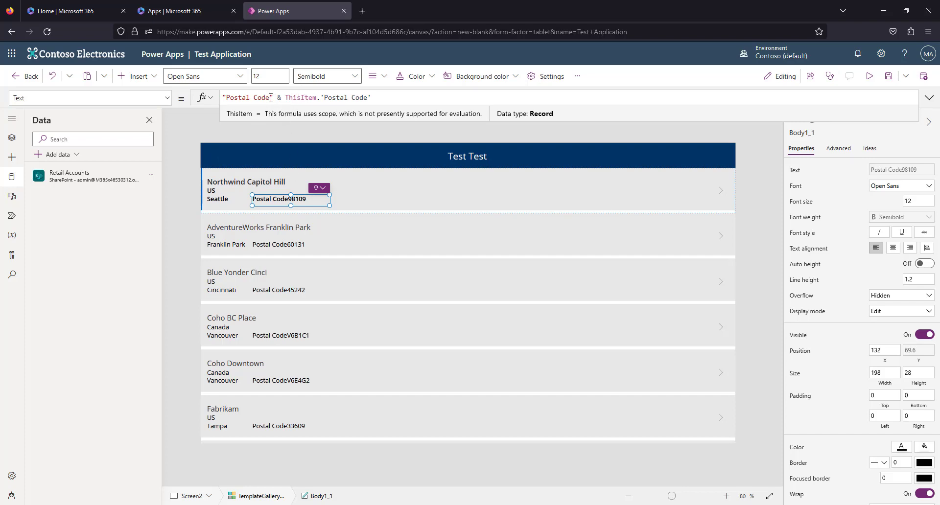
pyautogui.write(':')
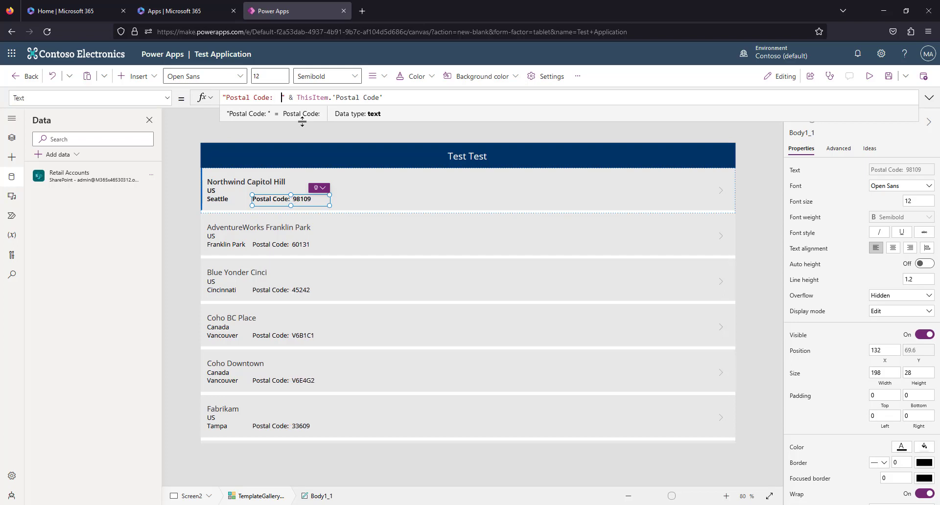
pyautogui.click(202, 137)
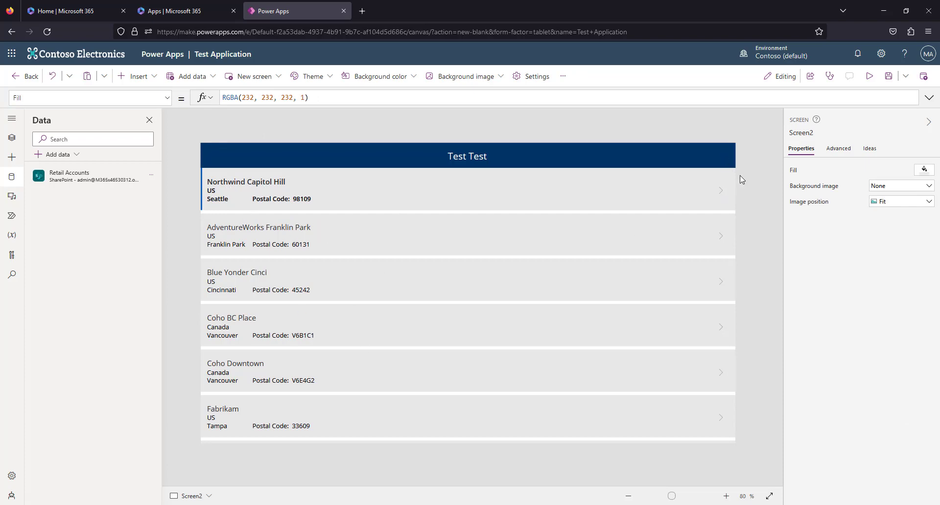
# Preview the app, look through the store list on Screen2, and return to editing.
pyautogui.click(869, 76)
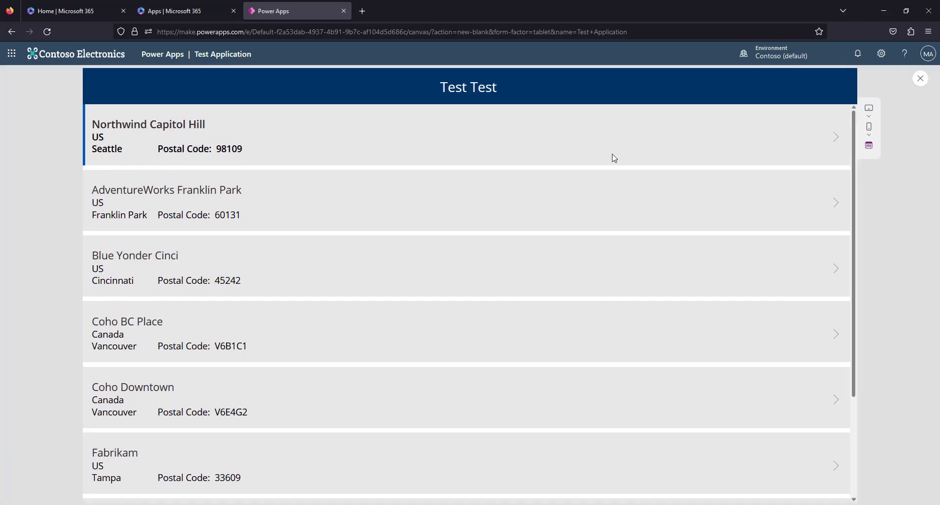
pyautogui.click(921, 78)
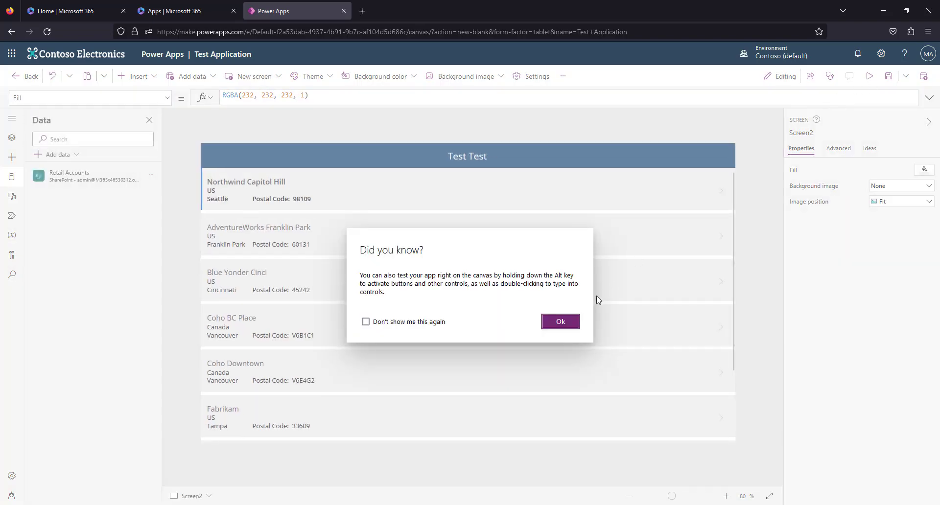
pyautogui.click(559, 321)
pyautogui.click(869, 76)
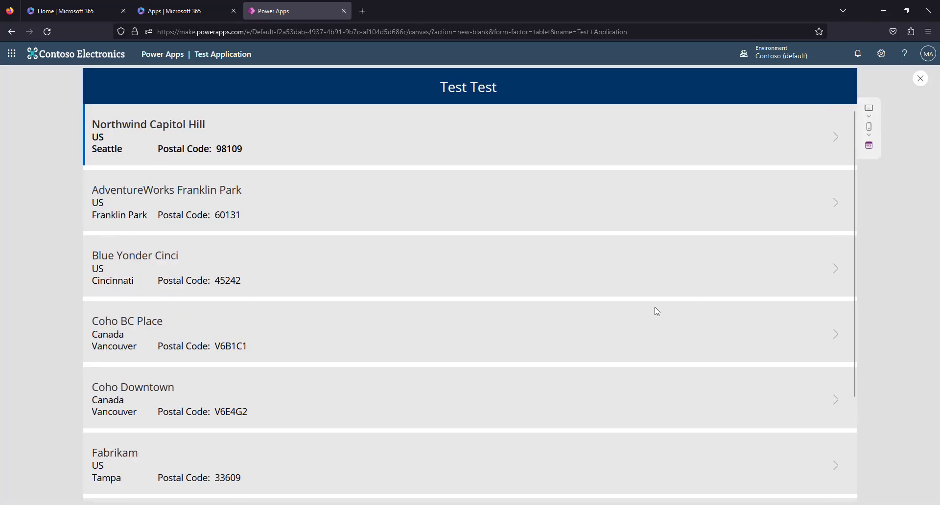
pyautogui.scroll(-3, 540, 268)
pyautogui.scroll(3, 357, 246)
pyautogui.scroll(-2, 533, 310)
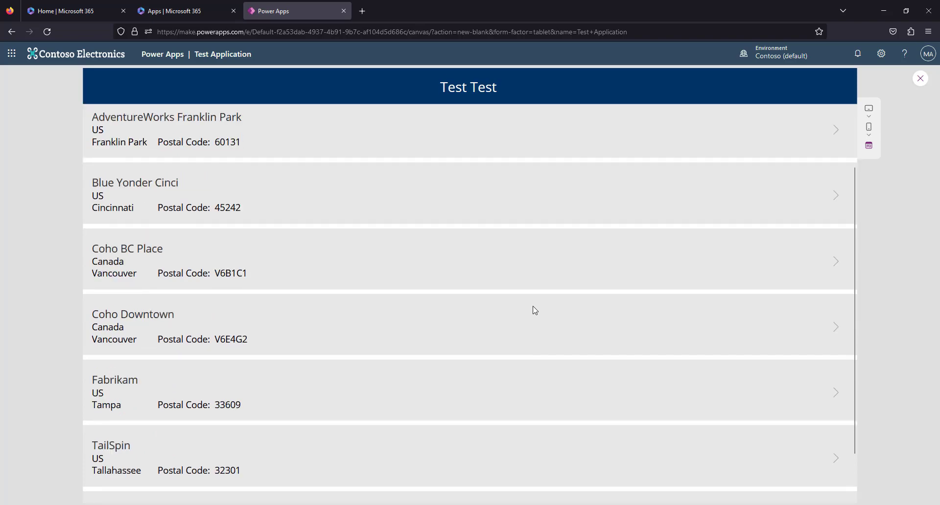
pyautogui.scroll(2, 533, 310)
pyautogui.click(921, 78)
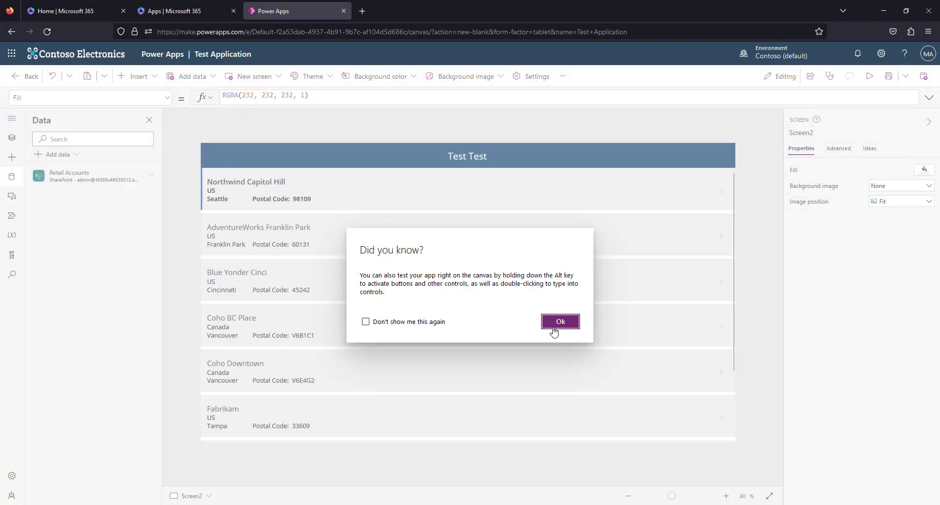
# Insert an Add icon on Screen2 and place it at the far end of the header bar, at X 1302, Y 0.
pyautogui.click(552, 325)
pyautogui.click(139, 77)
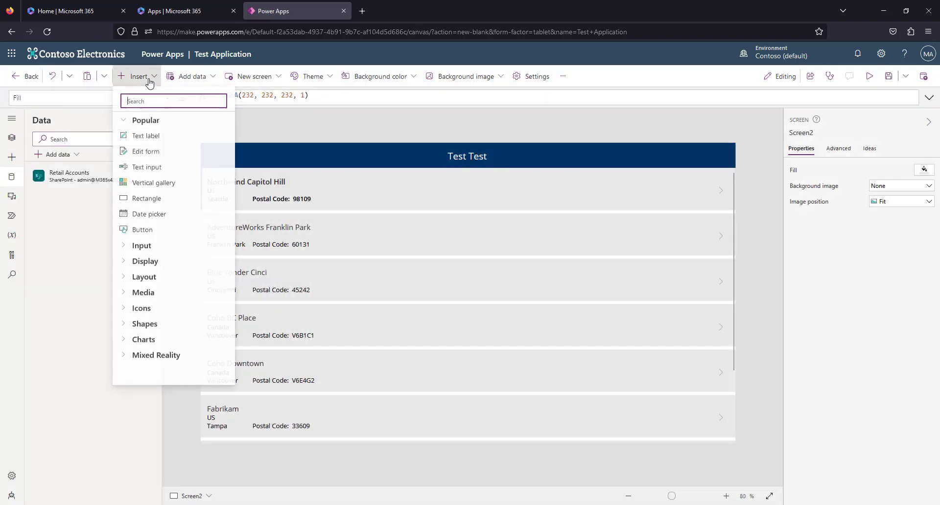
pyautogui.write('icon')
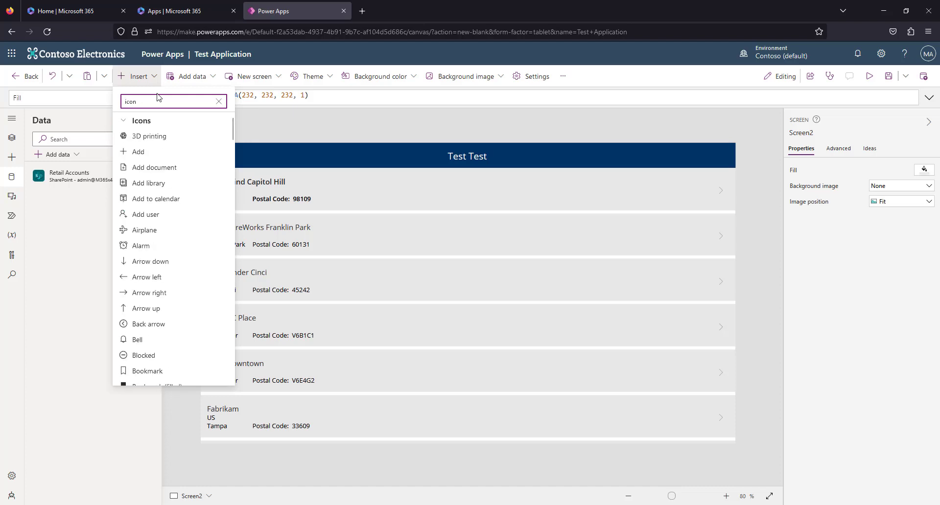
pyautogui.click(141, 156)
pyautogui.moveTo(232, 162); pyautogui.dragTo(727, 149)
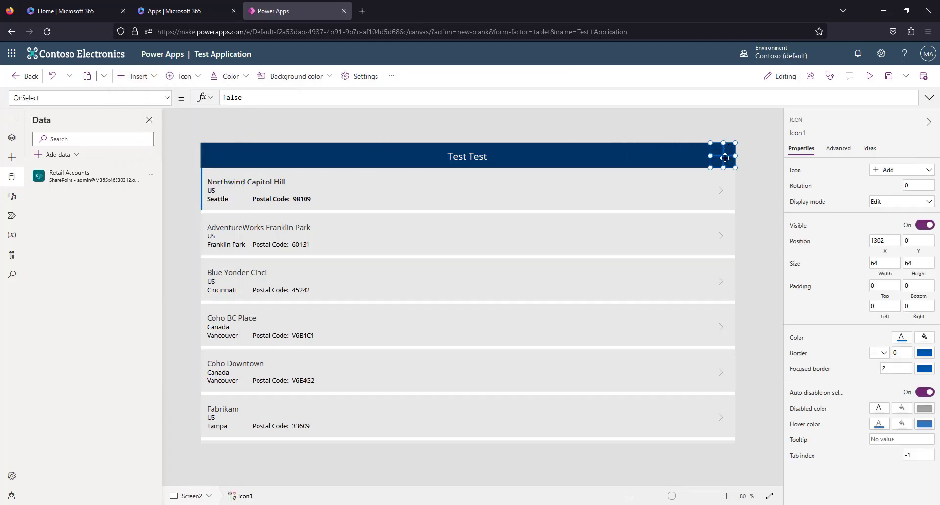
pyautogui.click(139, 77)
pyautogui.click(189, 82)
pyautogui.click(188, 82)
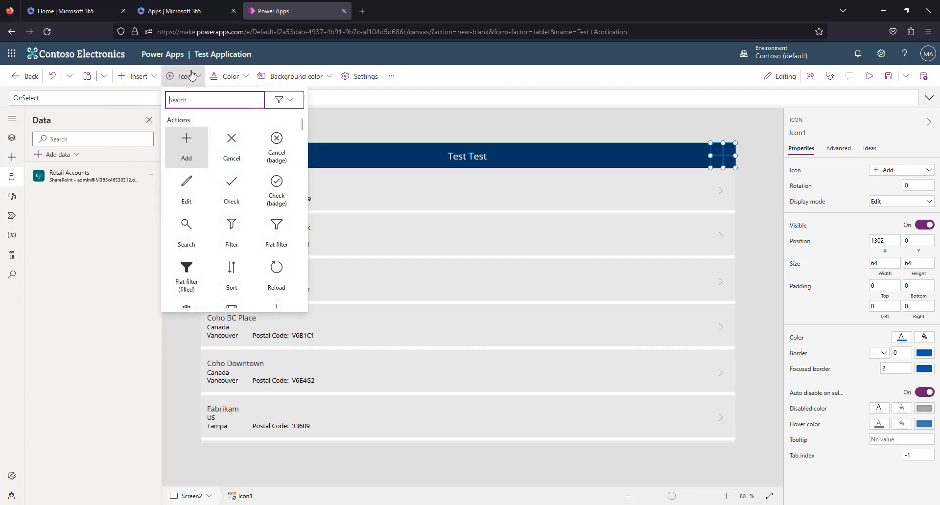
pyautogui.click(139, 77)
pyautogui.click(141, 77)
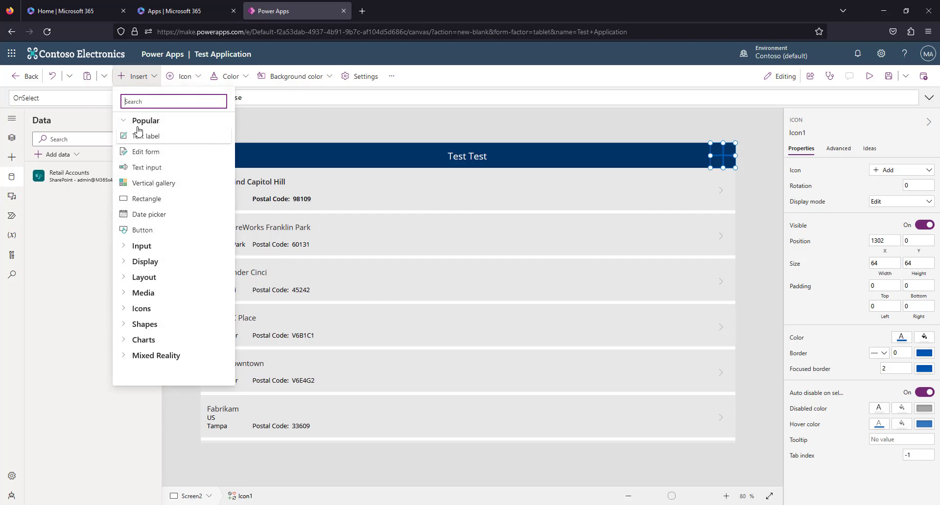
pyautogui.write('icon')
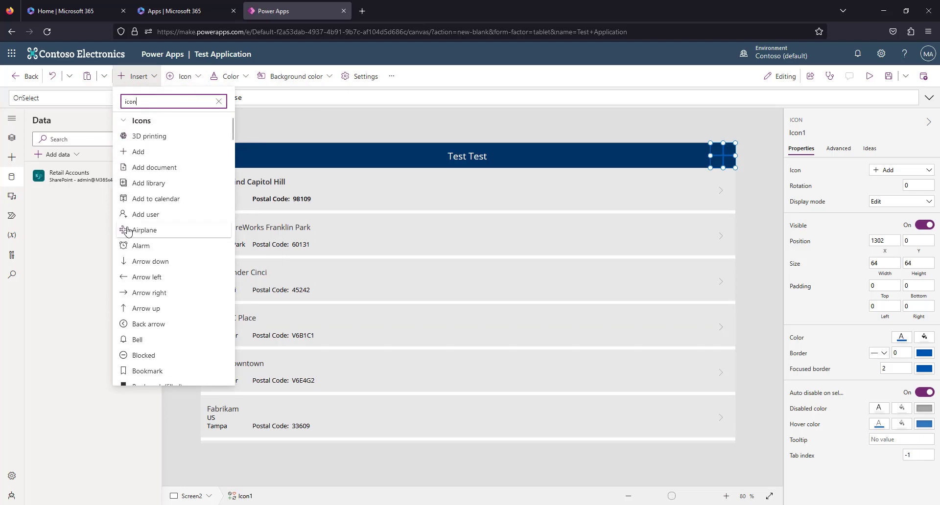
pyautogui.doubleClick(138, 101)
pyautogui.press('BackSpace')
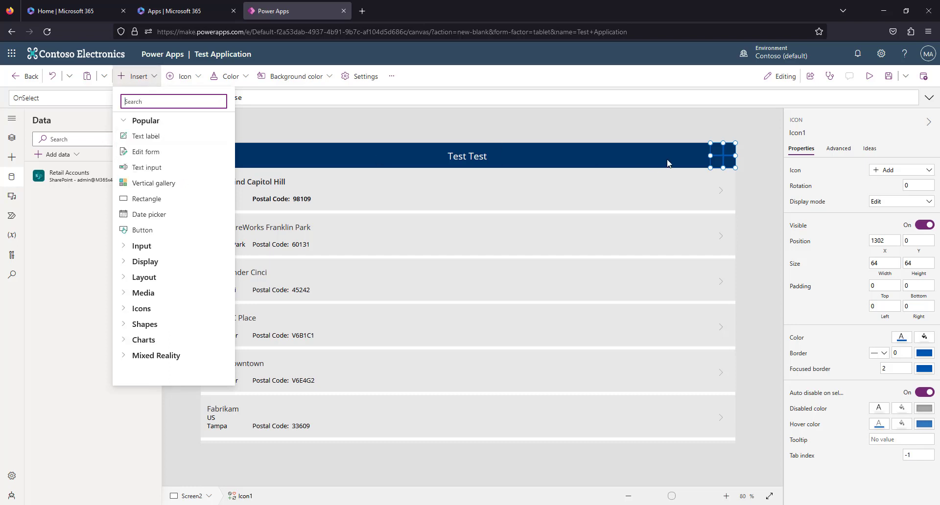
# Change the header's Add icon to the Home icon.
pyautogui.click(725, 155)
pyautogui.click(927, 171)
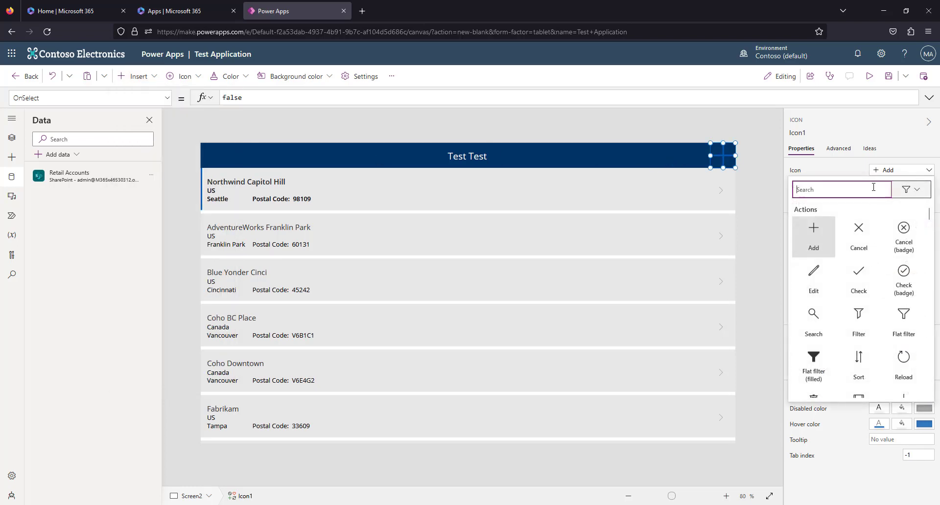
pyautogui.write('home')
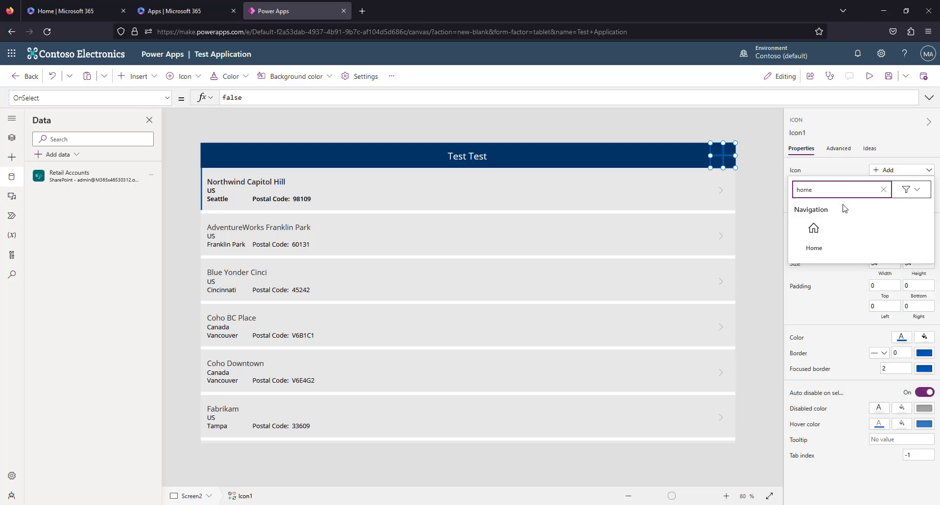
pyautogui.click(813, 236)
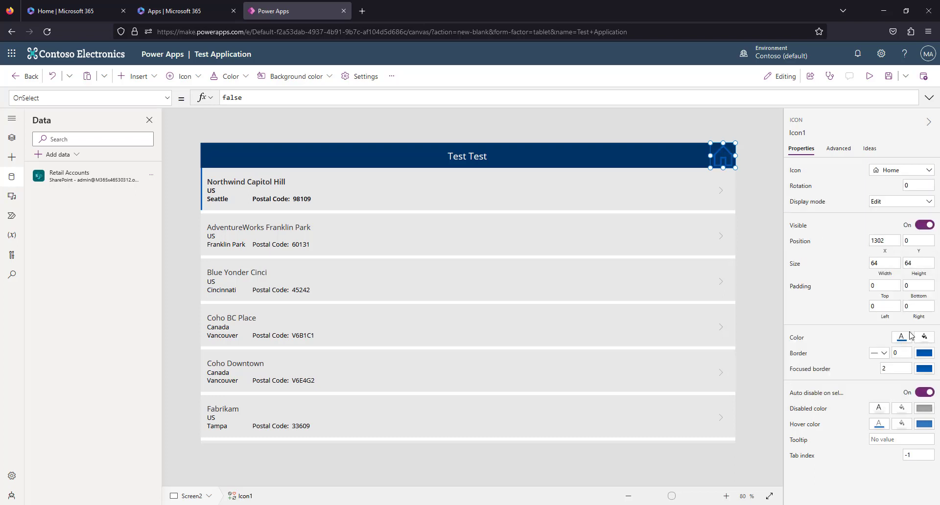
# Colour the home icon white and give it a medium blue standard-color fill.
pyautogui.click(902, 341)
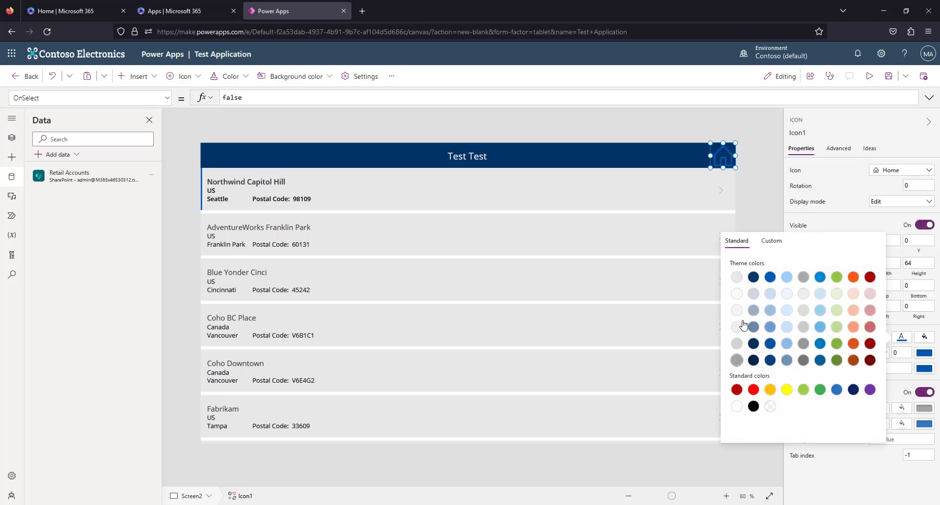
pyautogui.click(735, 406)
pyautogui.click(924, 352)
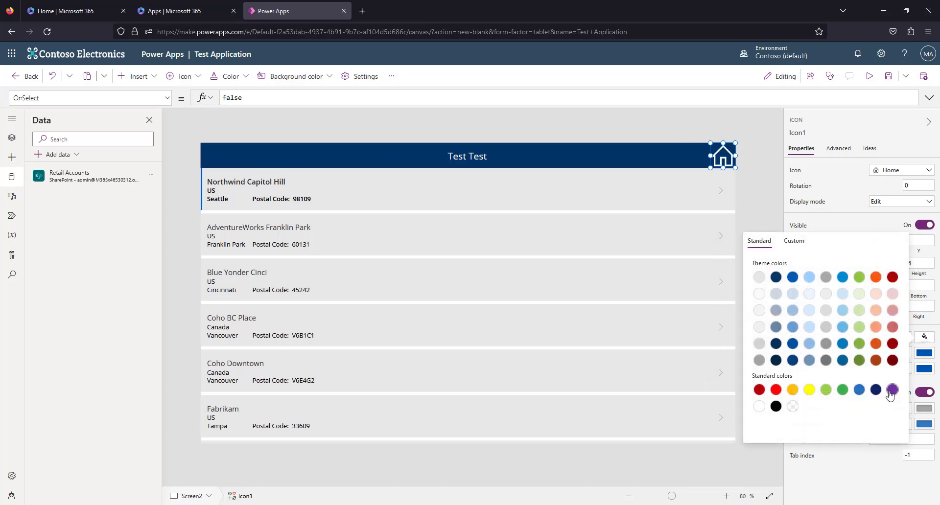
pyautogui.click(859, 392)
pyautogui.click(723, 153)
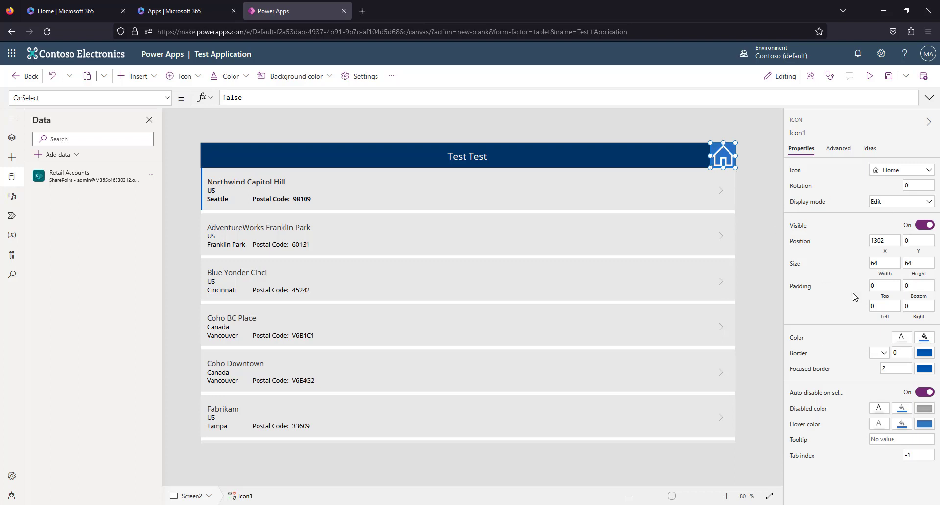
# Set the home icon's top, bottom, left and right padding to 10 each.
pyautogui.click(879, 289)
pyautogui.press('Tab')
pyautogui.press('Tab')
pyautogui.press('Tab')
pyautogui.press('Tab')
pyautogui.click(758, 186)
# Set the home icon's OnSelect formula to Navigate(Screen1,ScreenTransition.Cover).
pyautogui.click(725, 157)
pyautogui.click(167, 98)
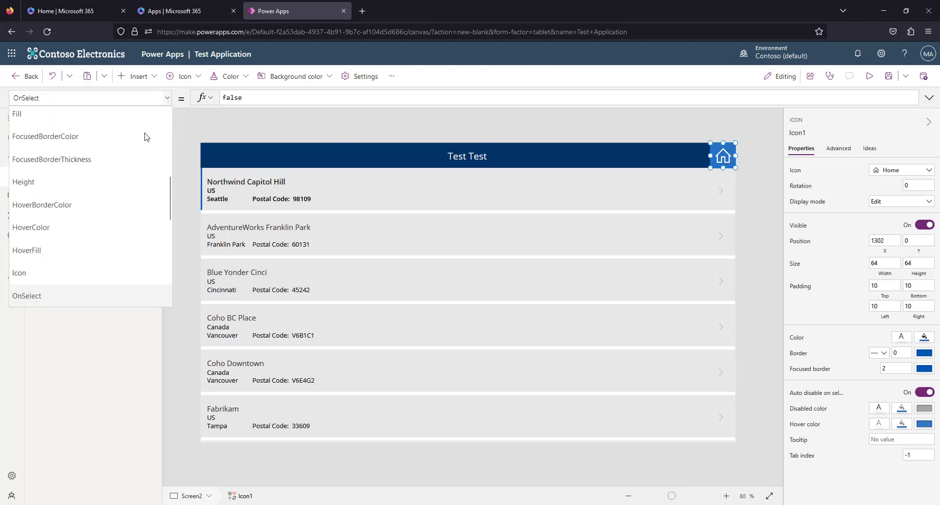
pyautogui.scroll(-3, 130, 181)
pyautogui.scroll(3, 93, 184)
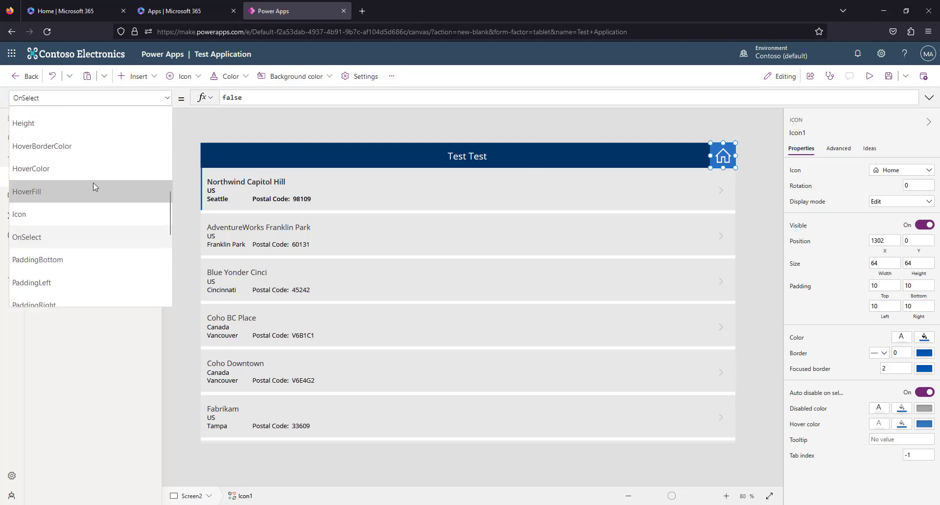
pyautogui.click(56, 100)
pyautogui.write('On')
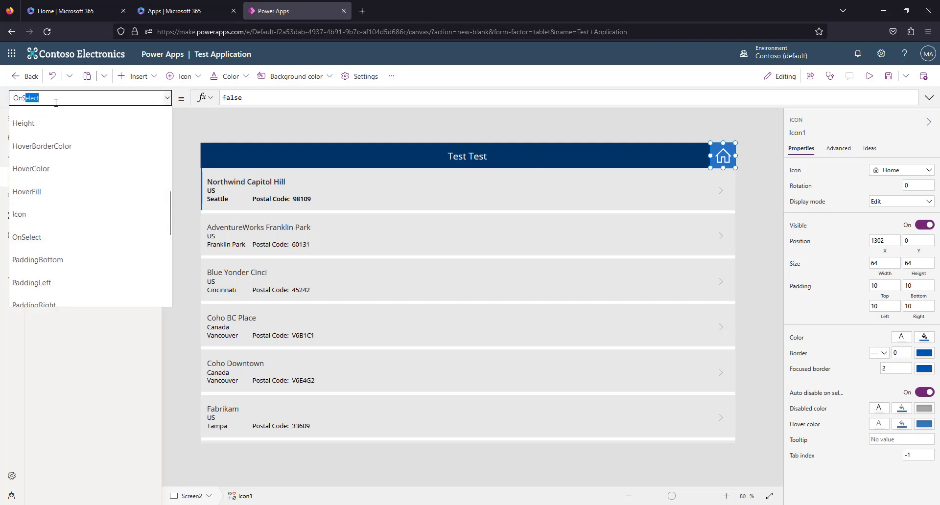
pyautogui.press('Return')
pyautogui.doubleClick(239, 96)
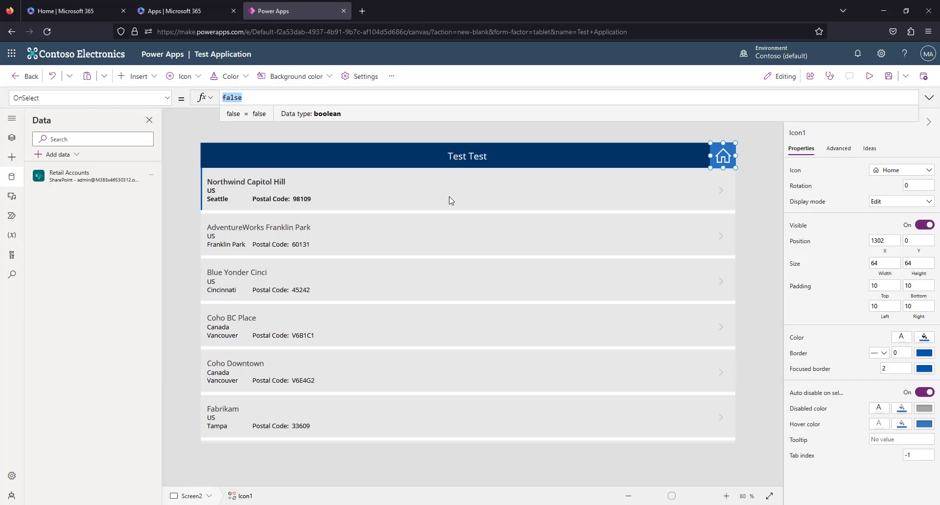
pyautogui.write('nav')
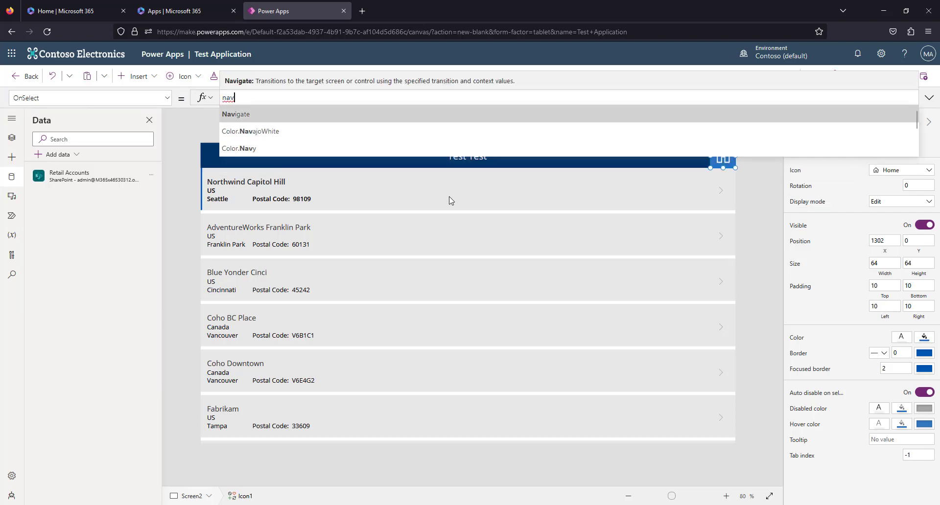
pyautogui.press('Tab')
pyautogui.press('Tab')
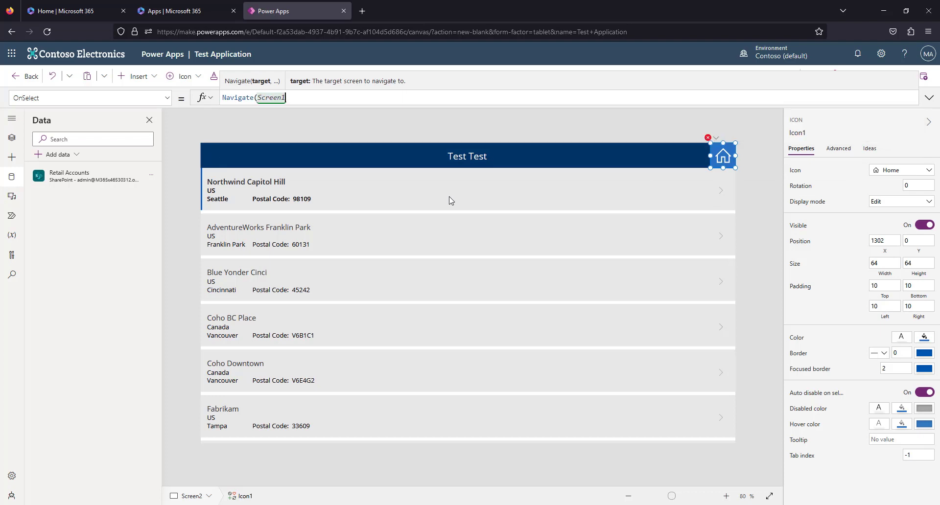
pyautogui.write(',')
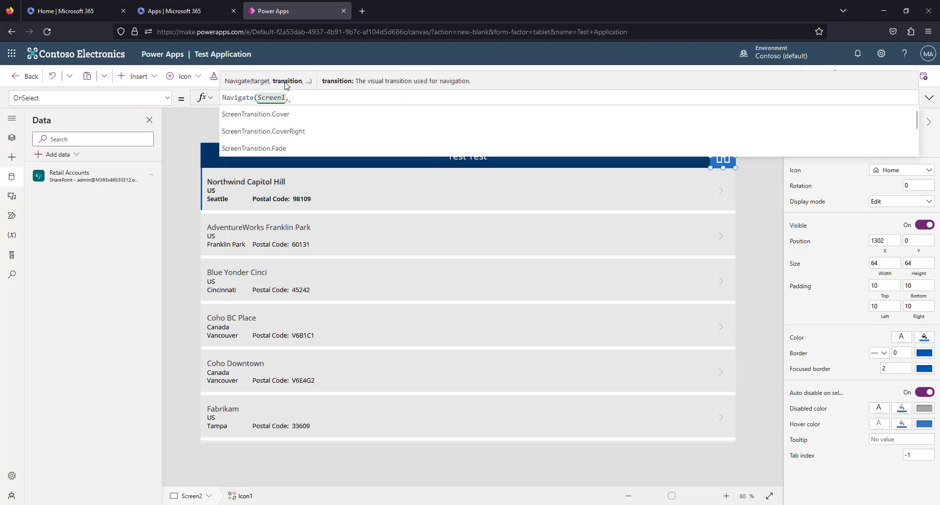
pyautogui.click(274, 116)
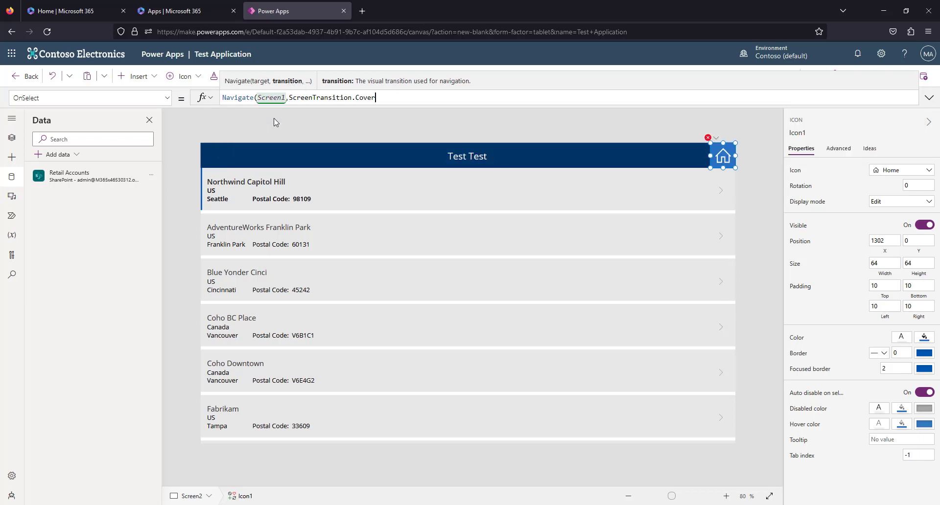
pyautogui.write(')')
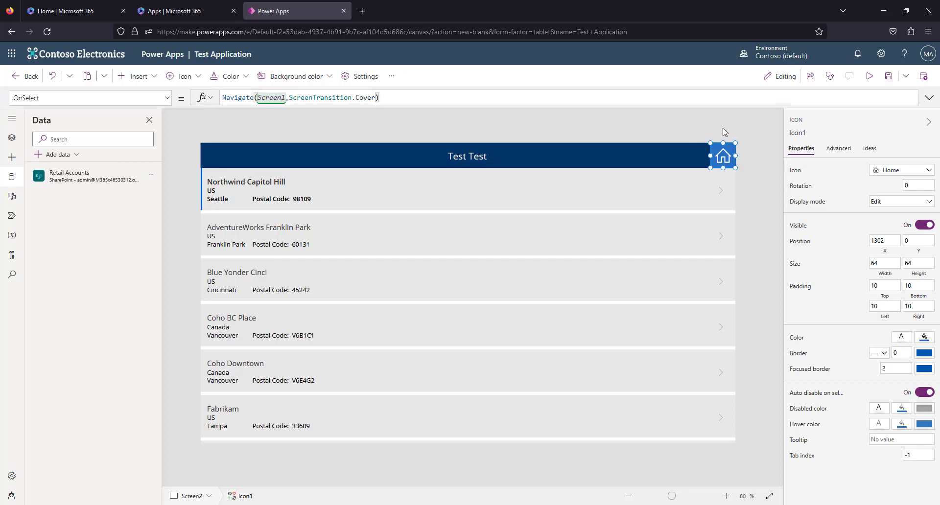
# Preview the app, test the home icon's navigation from Screen2 to Screen1, and return to editing.
pyautogui.click(869, 76)
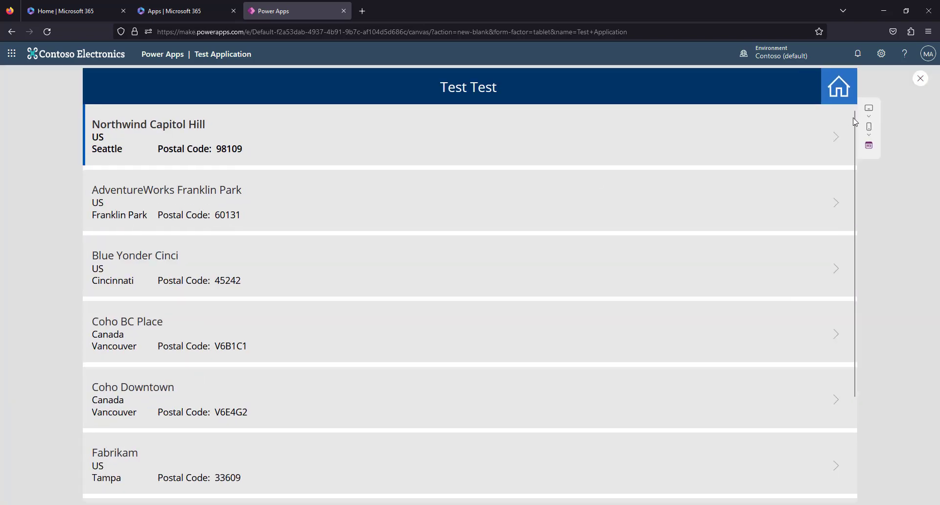
pyautogui.click(839, 86)
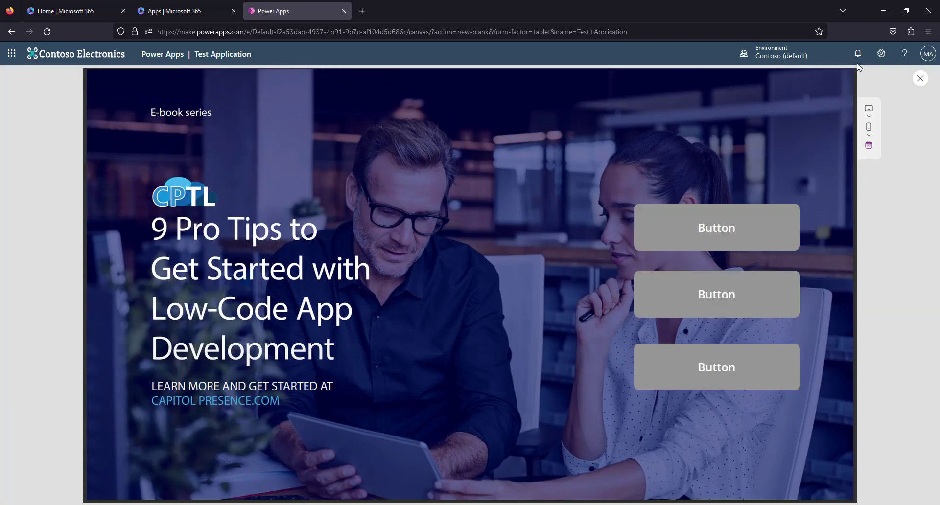
pyautogui.click(922, 82)
pyautogui.click(563, 382)
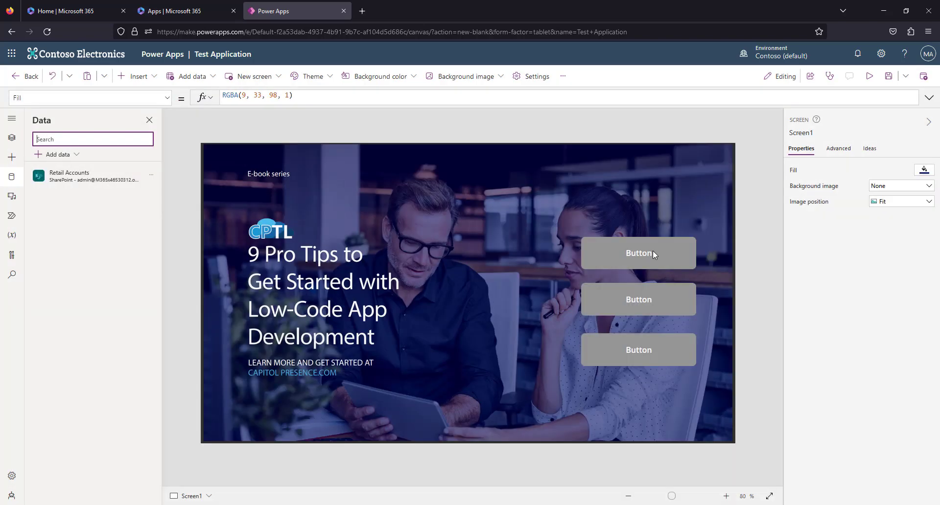
# Change the text of the uppermost button on Screen1 to Retail Accounts.
pyautogui.click(649, 255)
pyautogui.doubleClick(648, 255)
pyautogui.write('R')
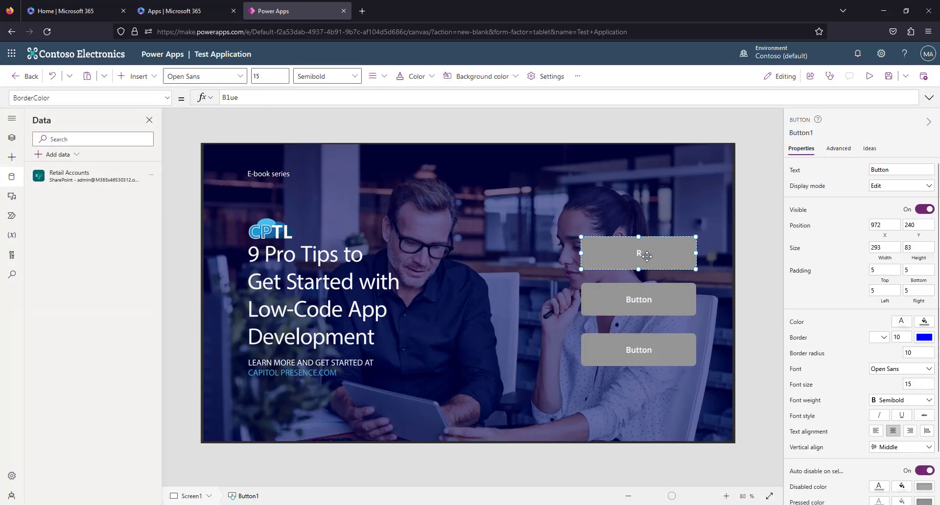
pyautogui.write('etail Accounts')
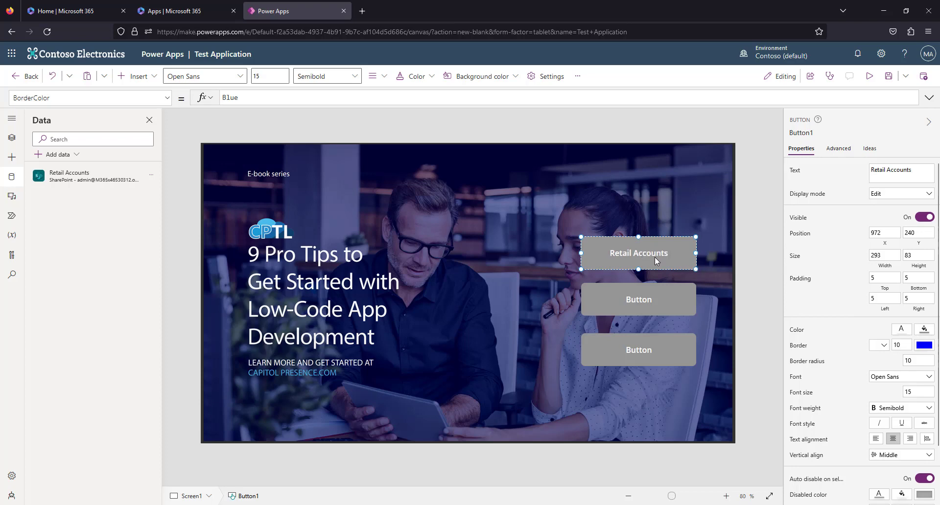
pyautogui.click(738, 246)
# Set the Retail Accounts button's OnSelect formula to Navigate(Screen2,ScreenTransition.Cover).
pyautogui.click(645, 253)
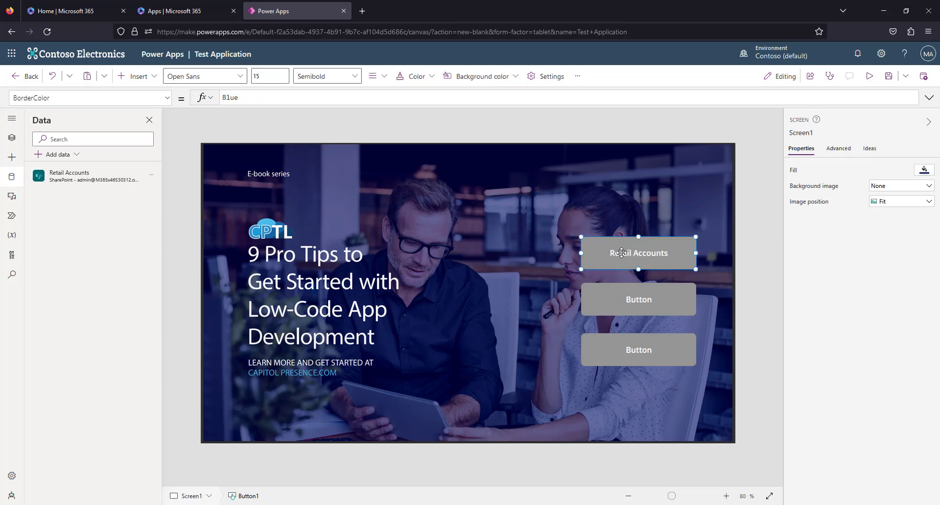
pyautogui.click(95, 96)
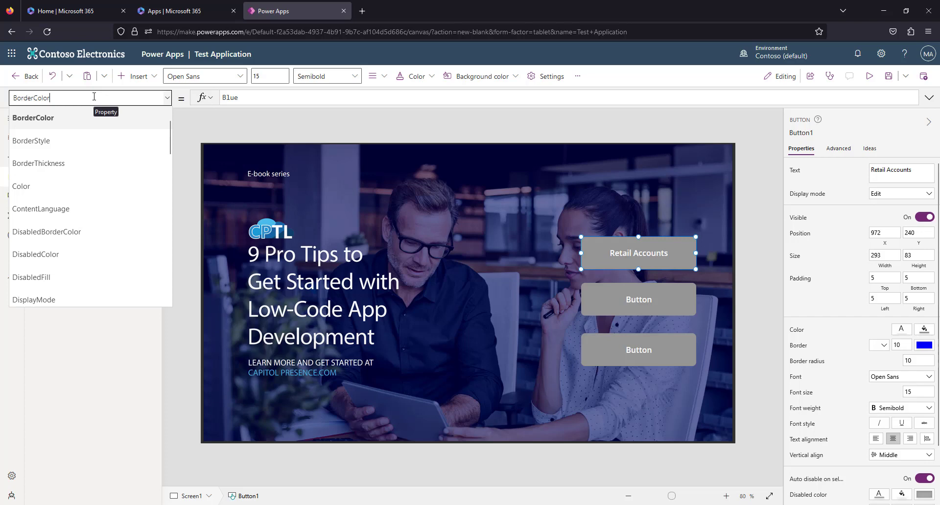
pyautogui.doubleClick(94, 97)
pyautogui.write('OnSelect')
pyautogui.press('Tab')
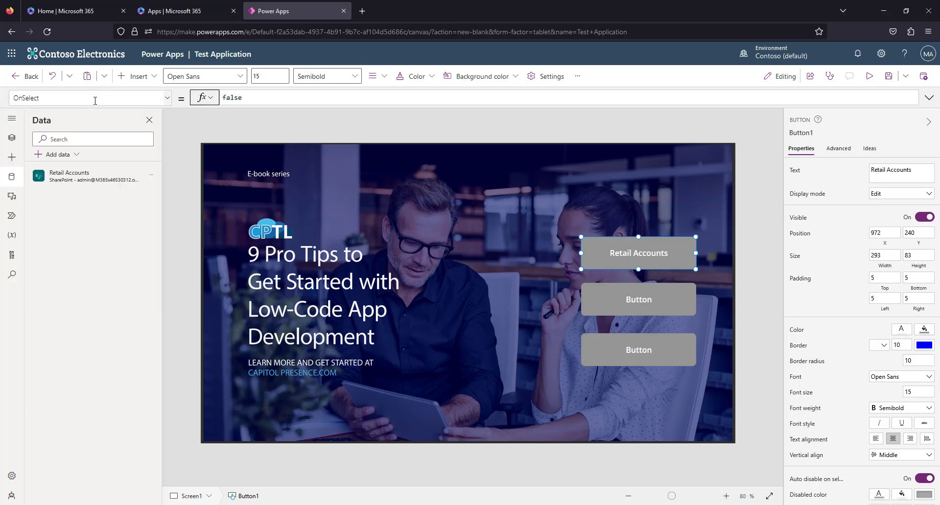
pyautogui.doubleClick(232, 98)
pyautogui.write('nav')
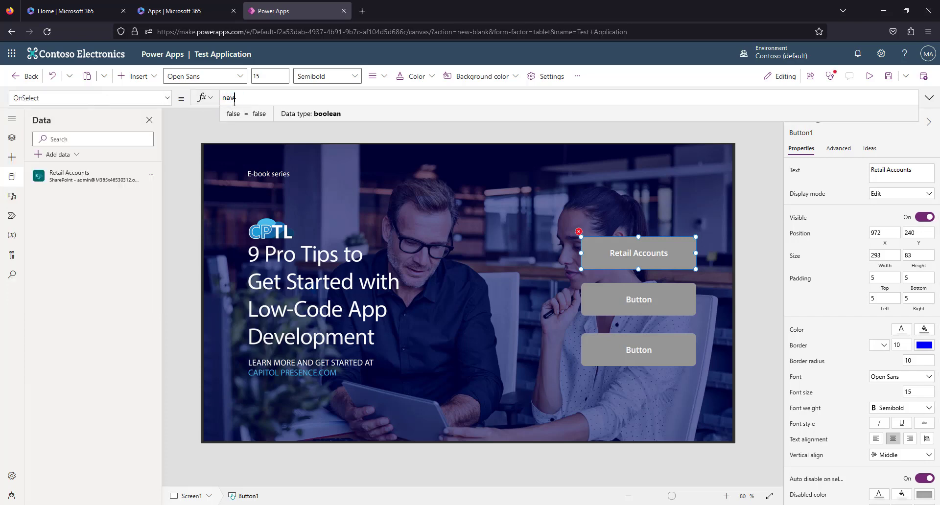
pyautogui.press('Tab')
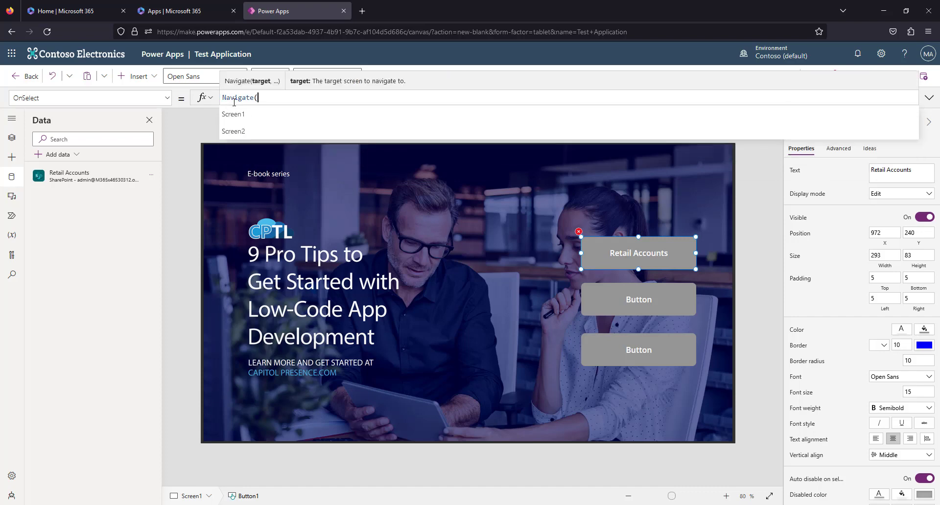
pyautogui.write('e')
pyautogui.press('Down')
pyautogui.press('BackSpace')
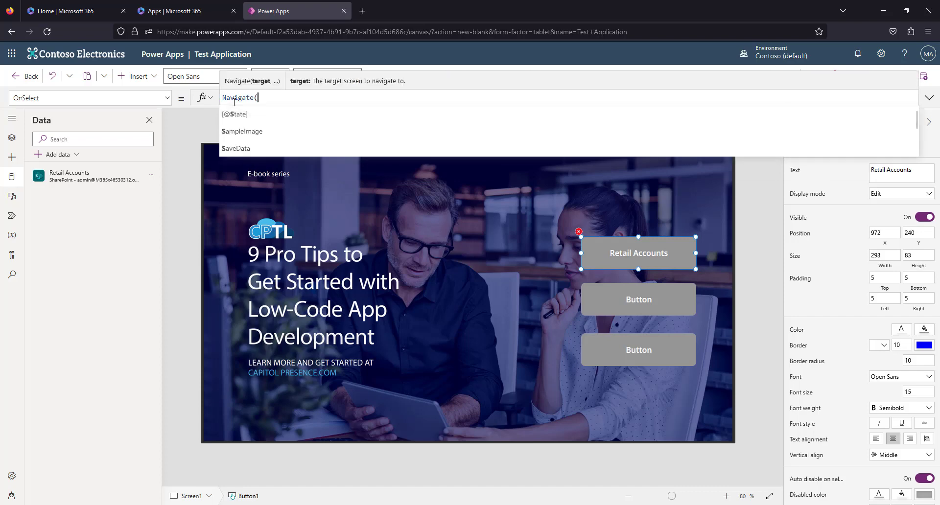
pyautogui.press('Down')
pyautogui.press('Down')
pyautogui.press('Tab')
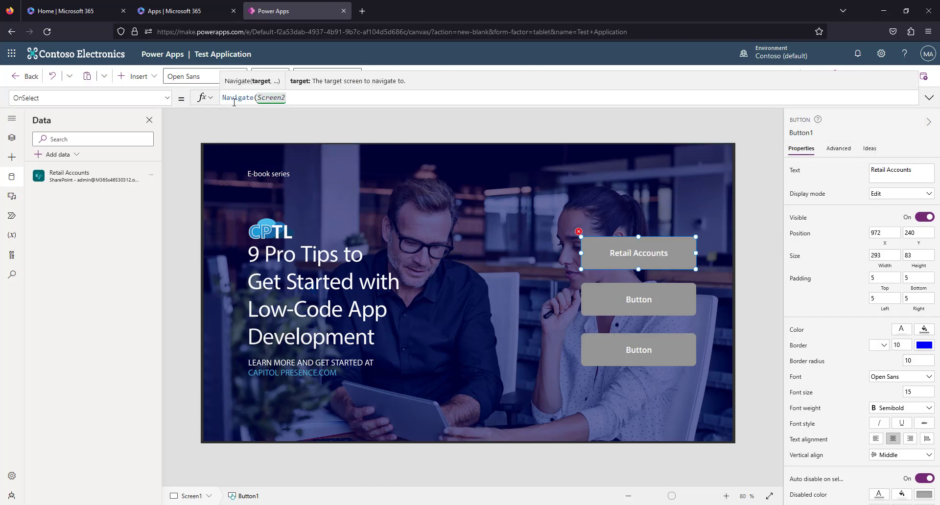
pyautogui.write(',')
pyautogui.press('Tab')
pyautogui.write(')')
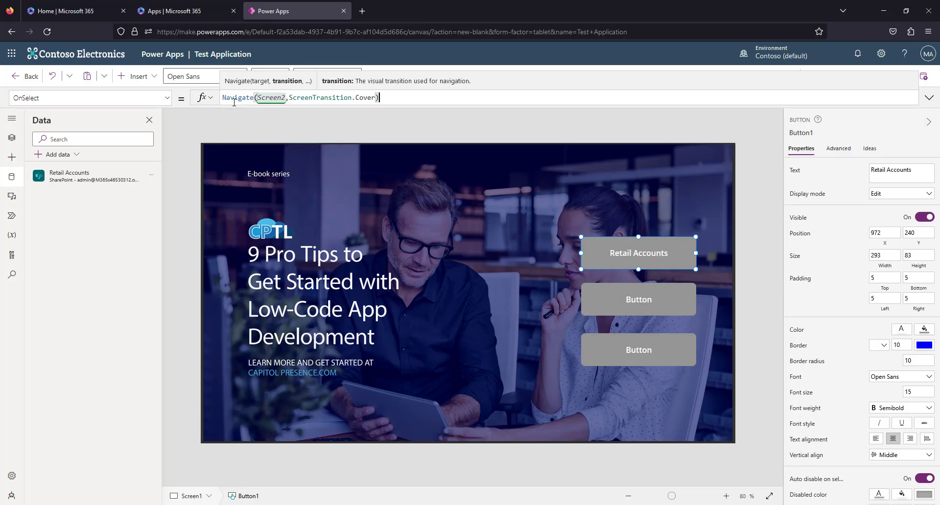
# Preview the app, test the Retail Accounts button and the home icon's return navigation, and go back to editing.
pyautogui.click(869, 76)
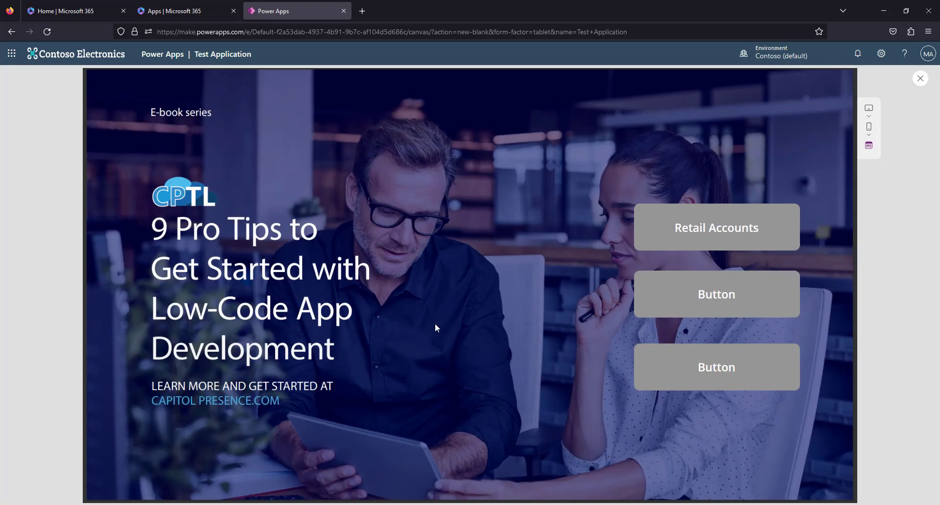
pyautogui.click(720, 237)
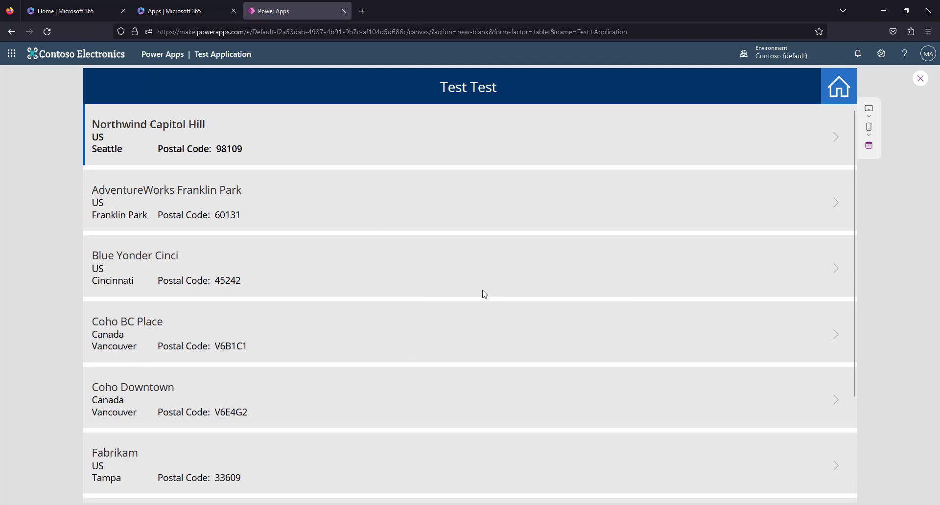
pyautogui.click(825, 96)
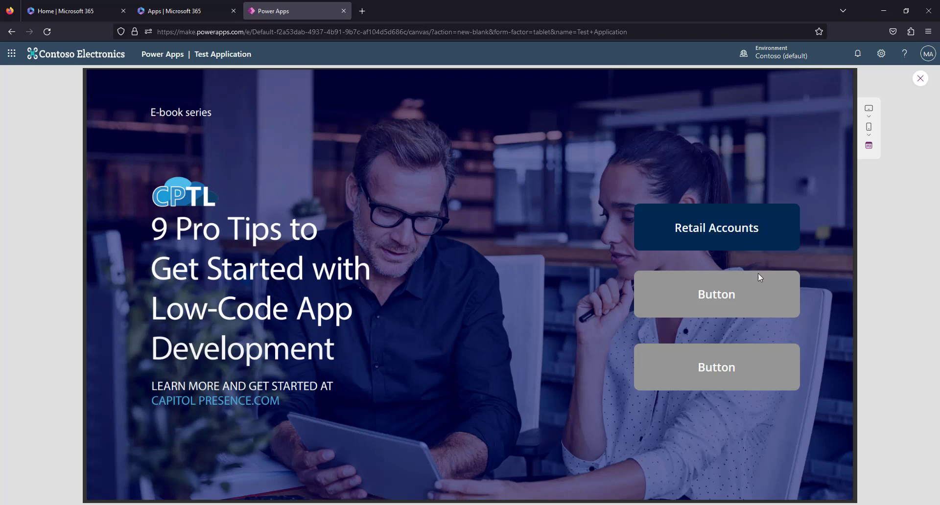
pyautogui.click(918, 83)
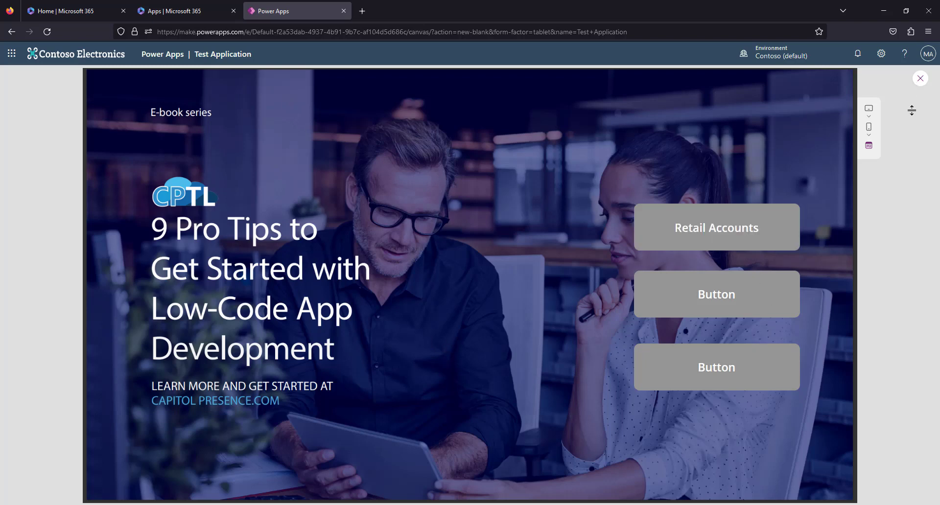
# Browse the new-screen templates and layouts, and add a blank screen to the app.
pyautogui.click(574, 323)
pyautogui.click(13, 143)
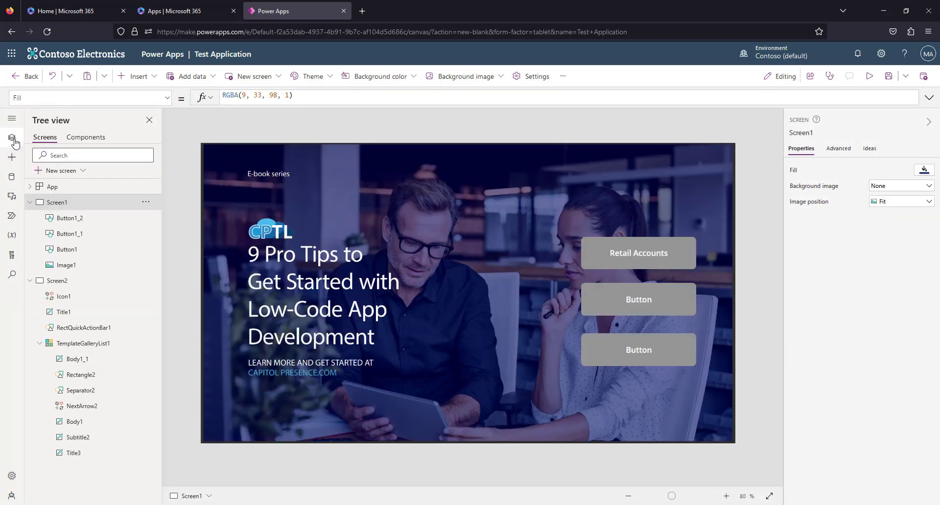
pyautogui.click(79, 172)
pyautogui.click(90, 190)
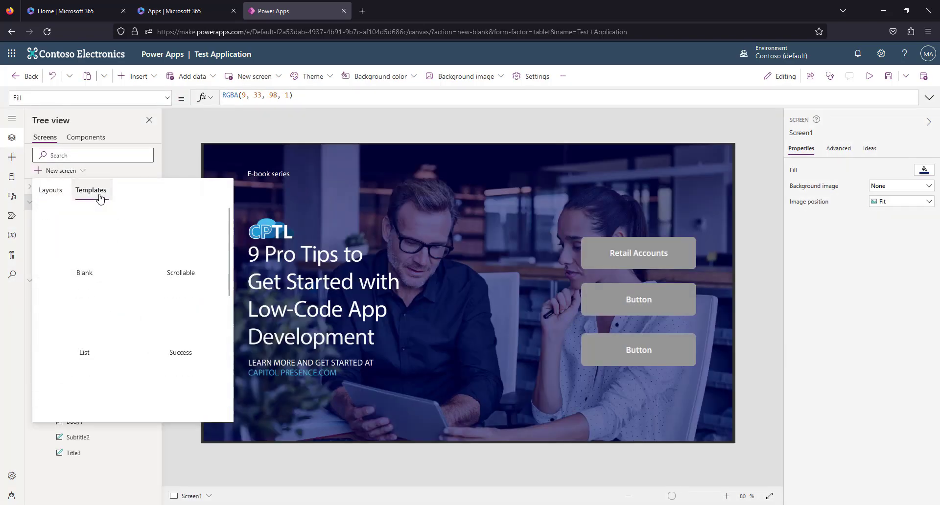
pyautogui.scroll(-1, 171, 313)
pyautogui.scroll(-5, 172, 313)
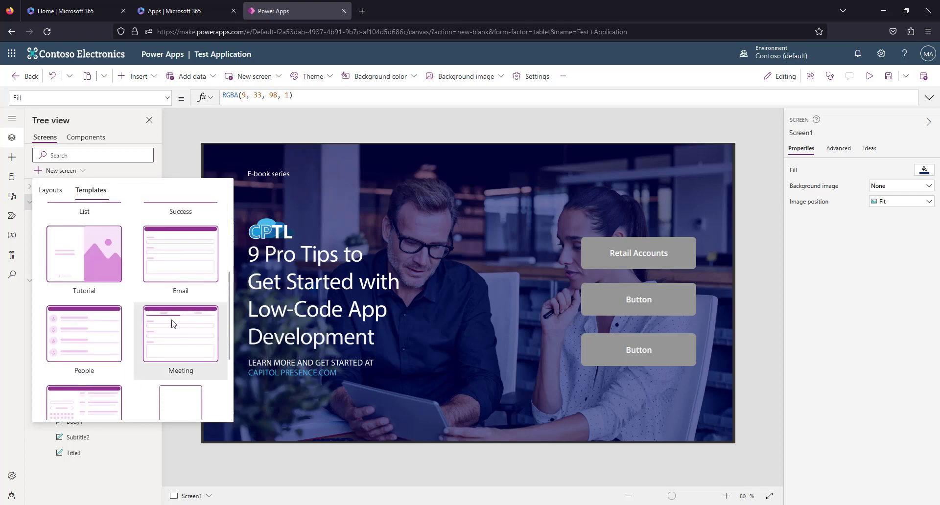
pyautogui.scroll(3, 198, 354)
pyautogui.scroll(1, 198, 354)
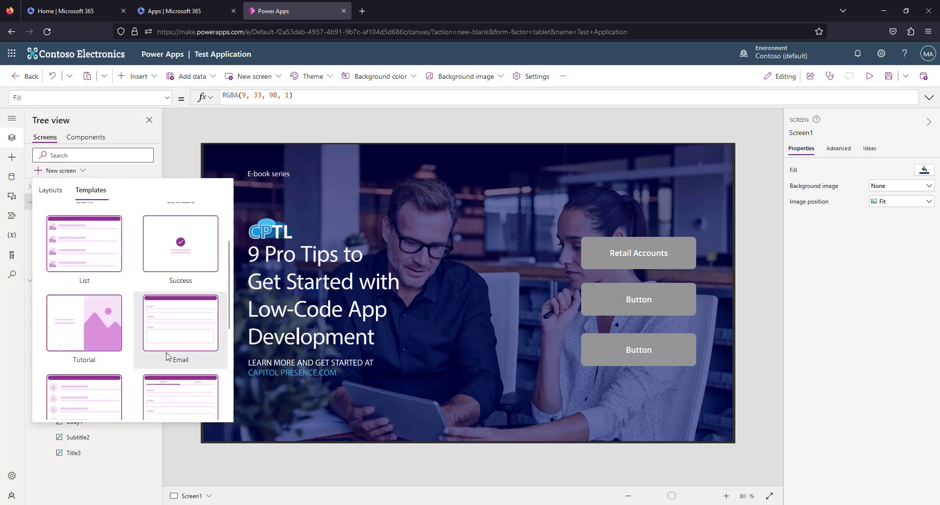
pyautogui.scroll(2, 160, 361)
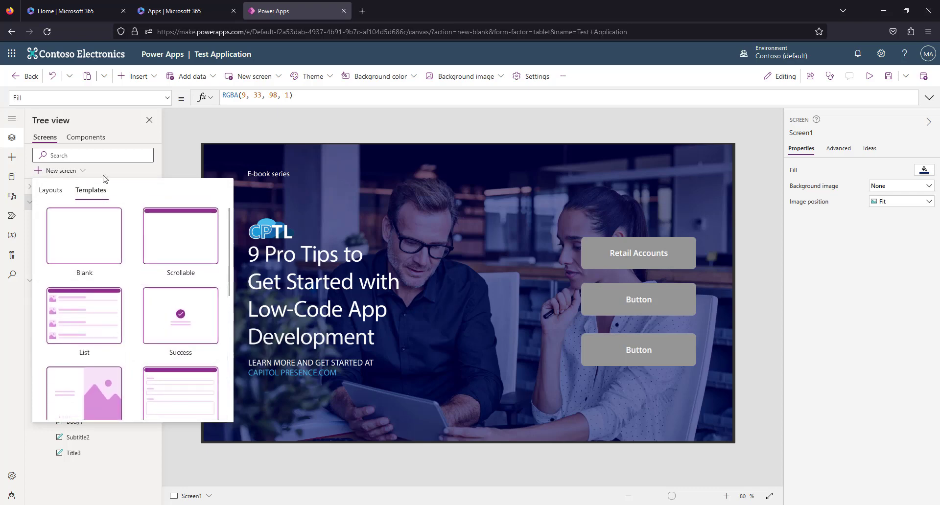
pyautogui.click(51, 190)
pyautogui.click(98, 245)
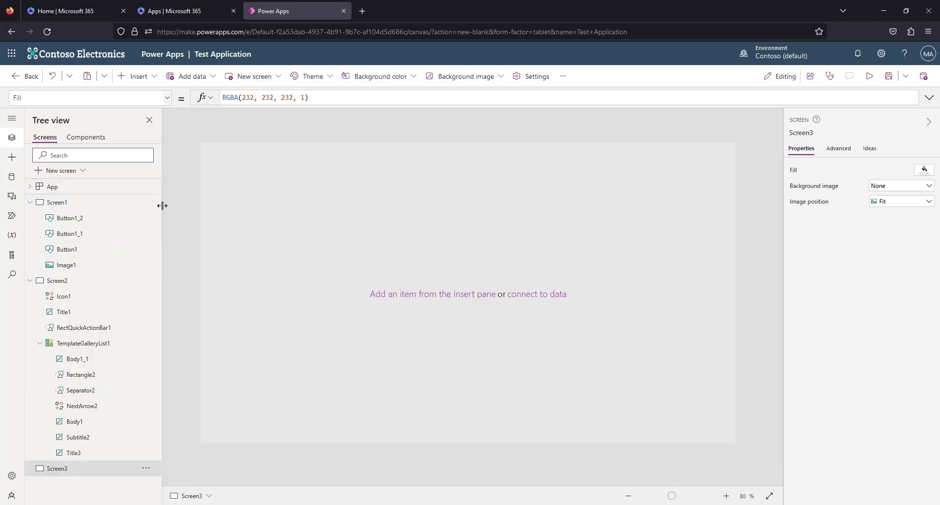
# Insert an edit form on Screen3 and enlarge it to about 1326 by 728, nearly filling the screen.
pyautogui.click(155, 78)
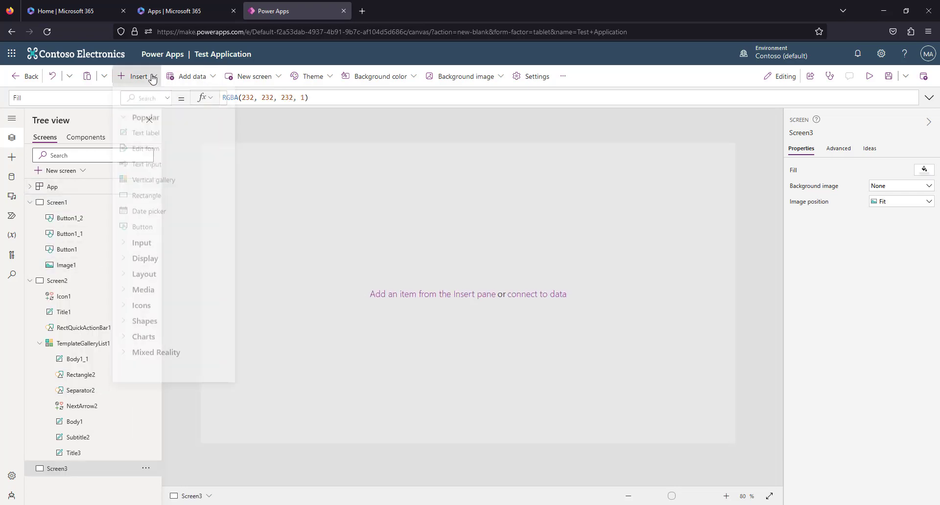
pyautogui.click(158, 152)
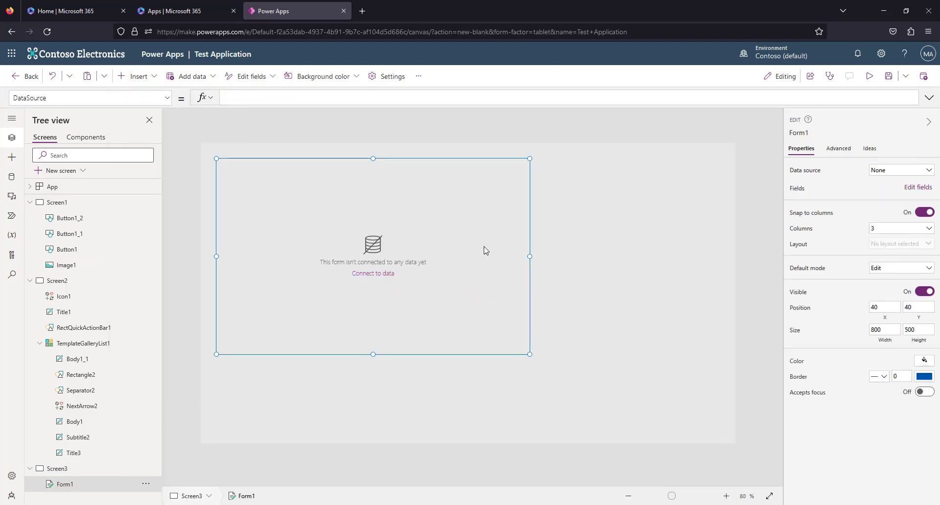
pyautogui.moveTo(529, 354); pyautogui.dragTo(769, 456)
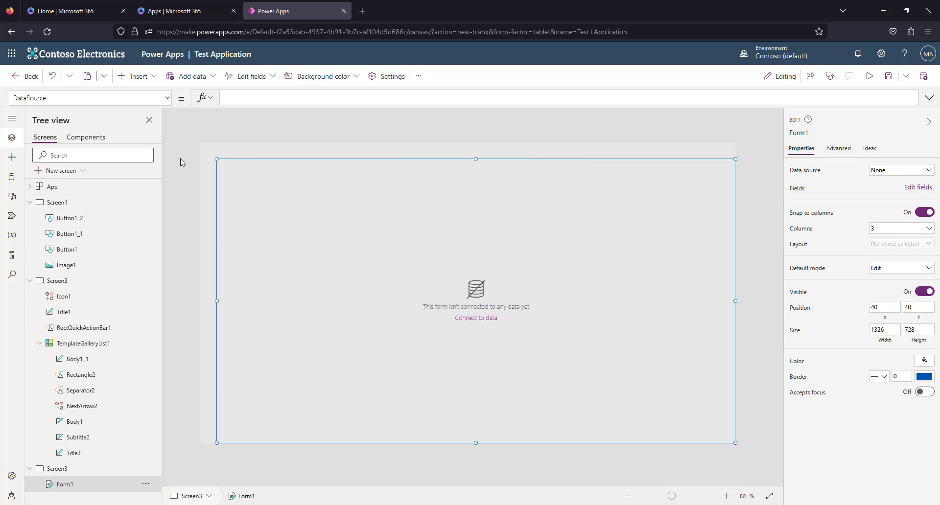
# Connect the form to the Retail Accounts data source and resize it to about 1354 by 703 at position 11, 63.
pyautogui.click(194, 162)
pyautogui.click(415, 275)
pyautogui.click(491, 319)
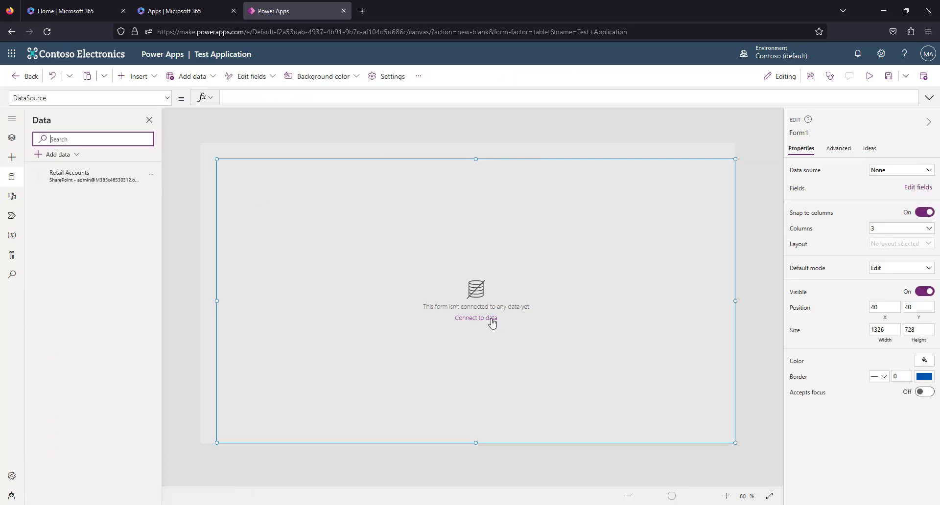
pyautogui.click(68, 154)
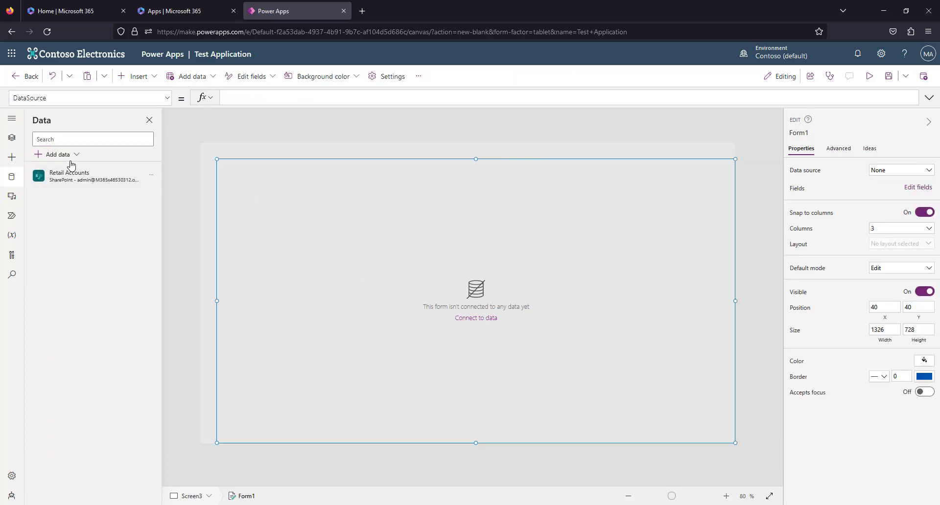
pyautogui.click(928, 170)
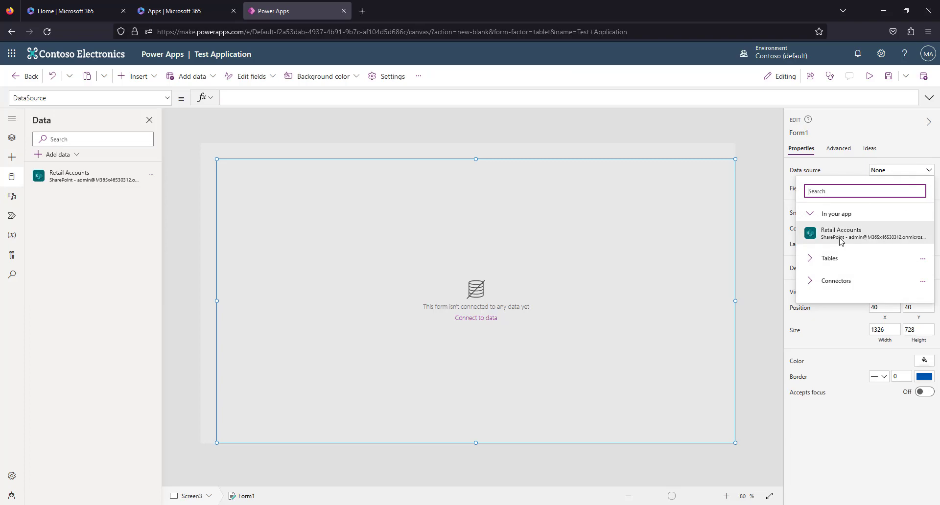
pyautogui.click(837, 230)
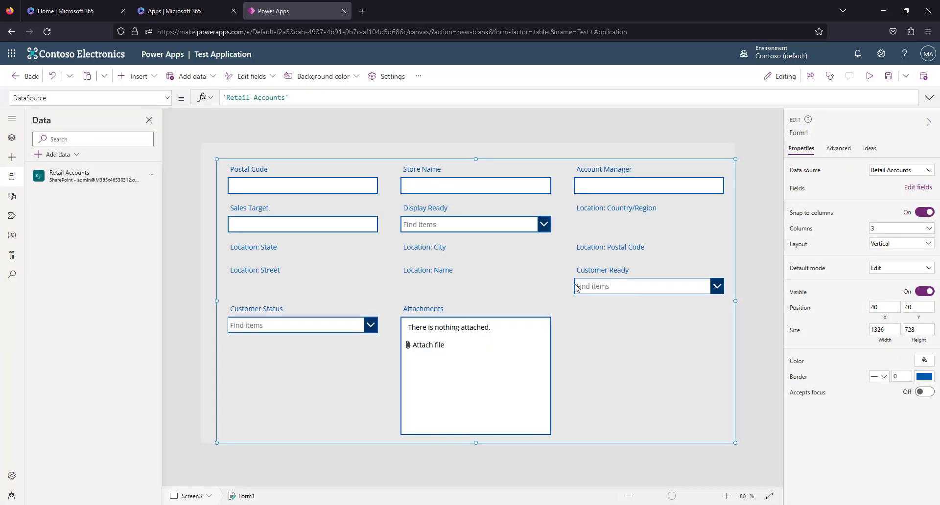
pyautogui.moveTo(735, 159); pyautogui.dragTo(735, 179)
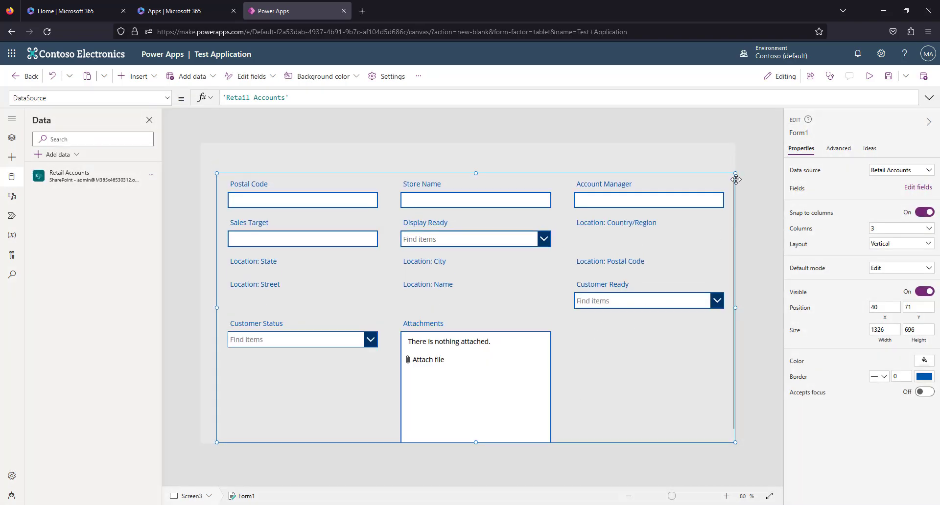
pyautogui.moveTo(216, 176); pyautogui.dragTo(205, 167)
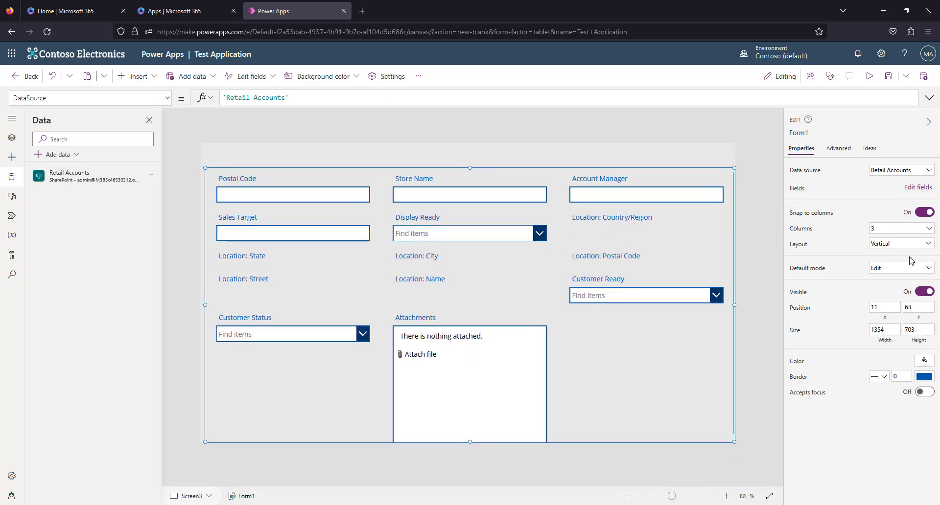
# Reorder the form's fields so that Store Name comes first and Account Manager second, ahead of Postal Code.
pyautogui.click(916, 187)
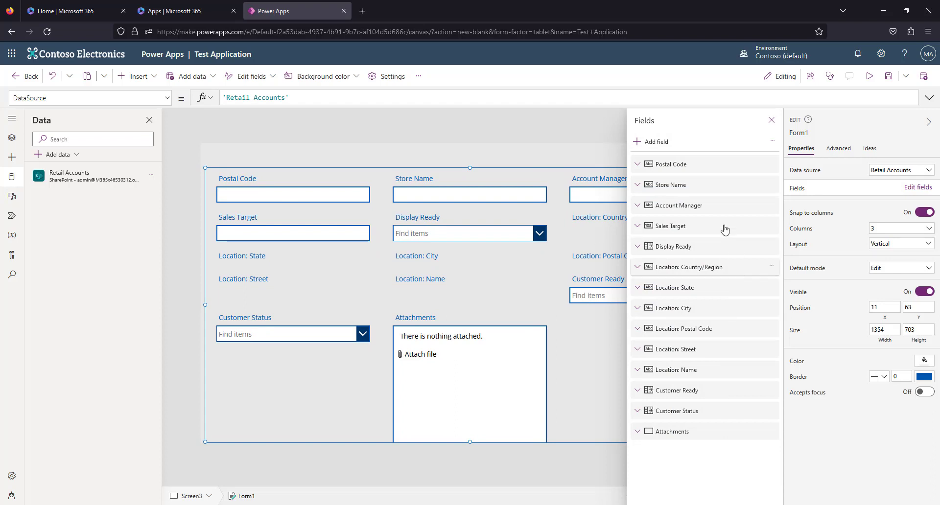
pyautogui.moveTo(666, 180); pyautogui.dragTo(661, 164)
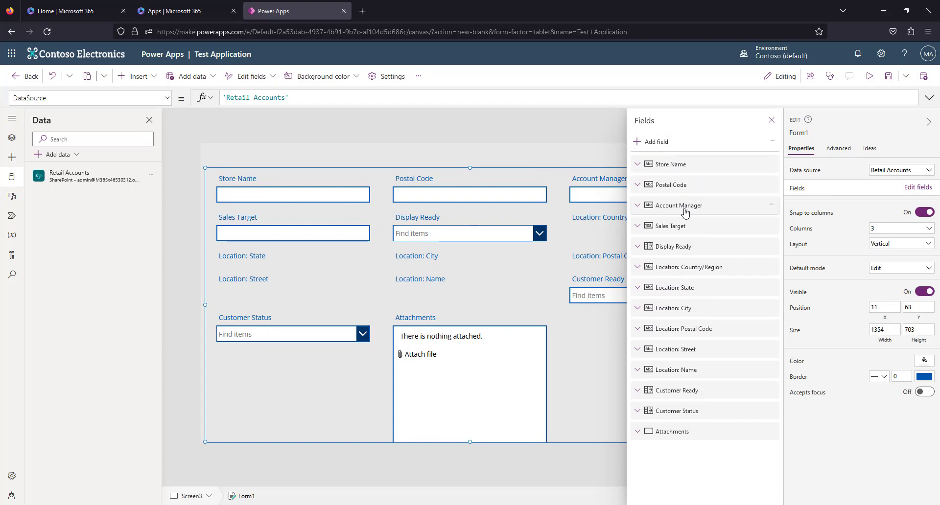
pyautogui.moveTo(683, 196); pyautogui.dragTo(690, 185)
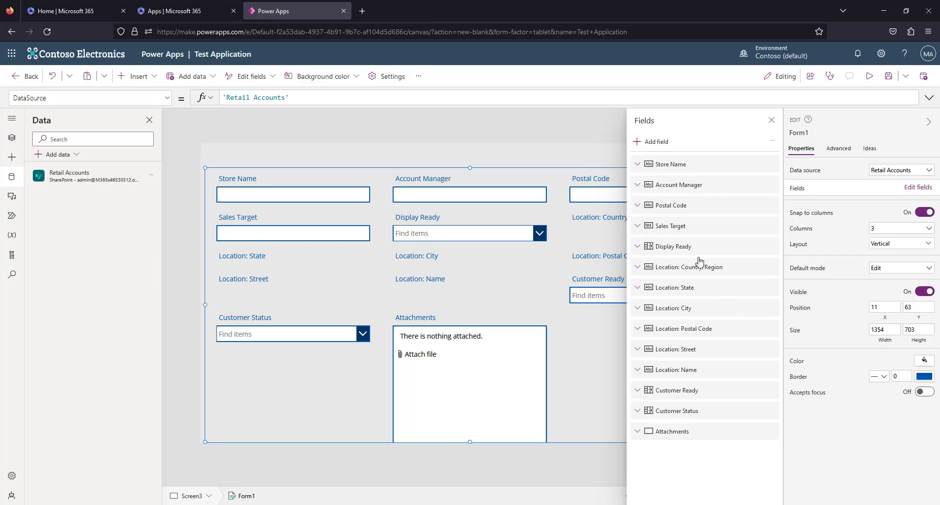
pyautogui.click(771, 120)
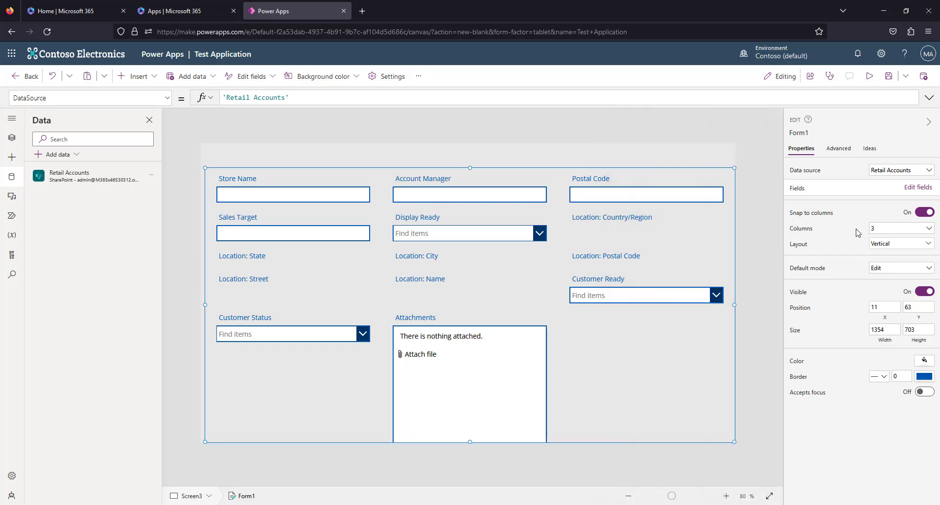
# Set the form's layout to 2 columns and check the resulting field arrangement.
pyautogui.click(890, 232)
pyautogui.click(885, 251)
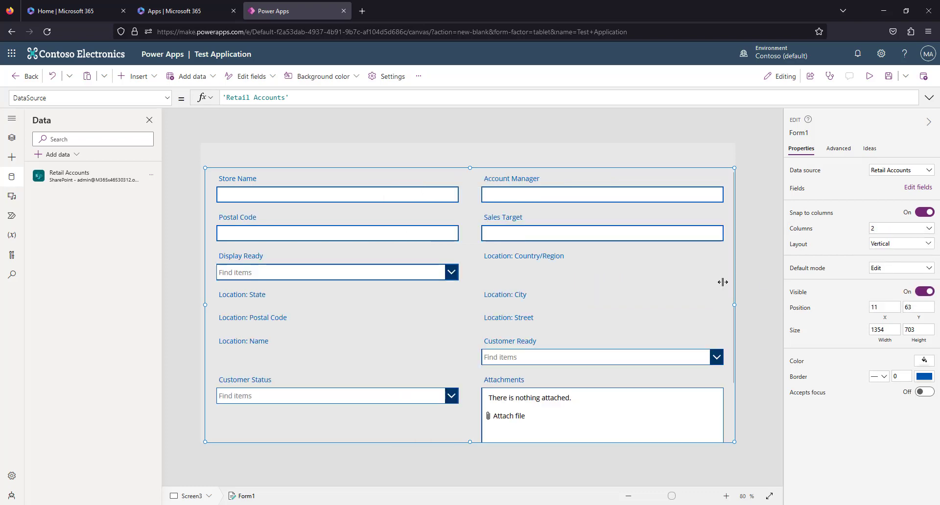
pyautogui.scroll(-2, 574, 340)
pyautogui.scroll(2, 421, 220)
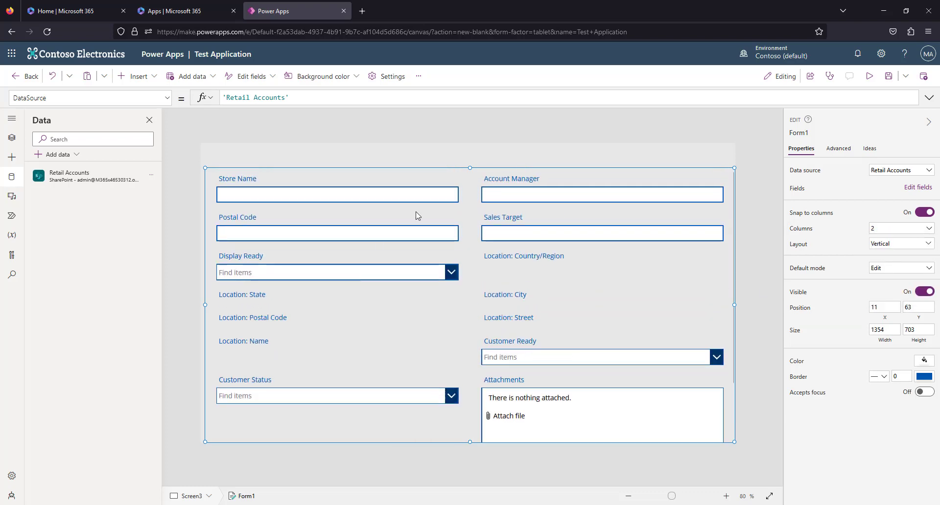
# Delete the Location: State, Location: City, Location: Postal Code and Location: Street cards from the form.
pyautogui.click(278, 307)
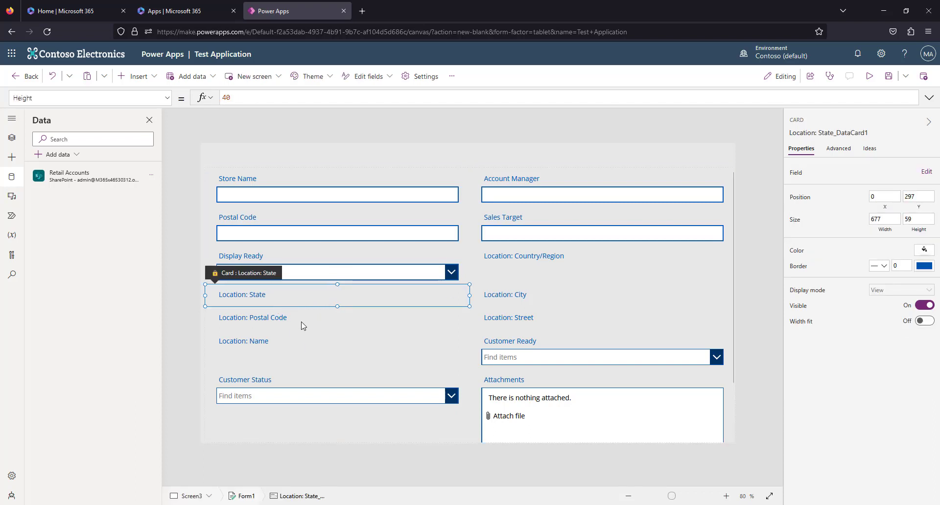
pyautogui.press('Delete')
pyautogui.click(287, 300)
pyautogui.press('Delete')
pyautogui.click(319, 305)
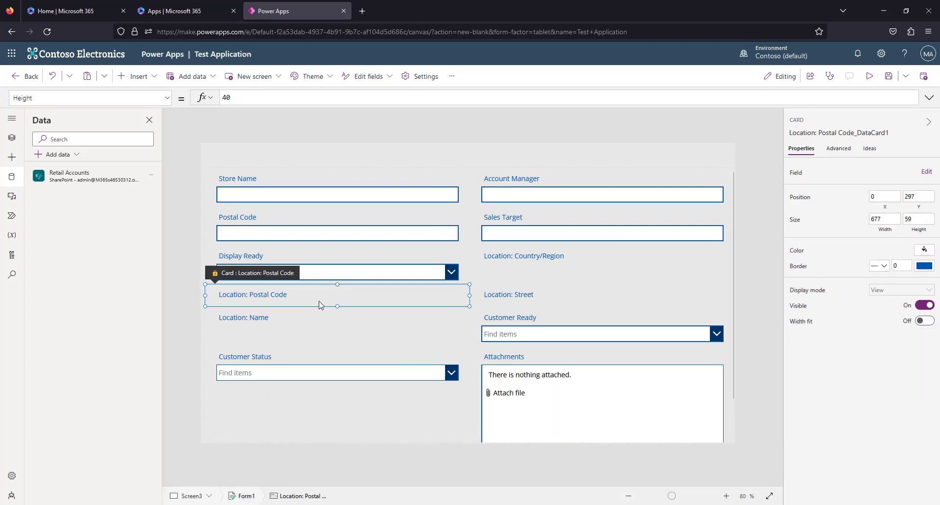
pyautogui.press('Delete')
pyautogui.click(319, 304)
pyautogui.press('Delete')
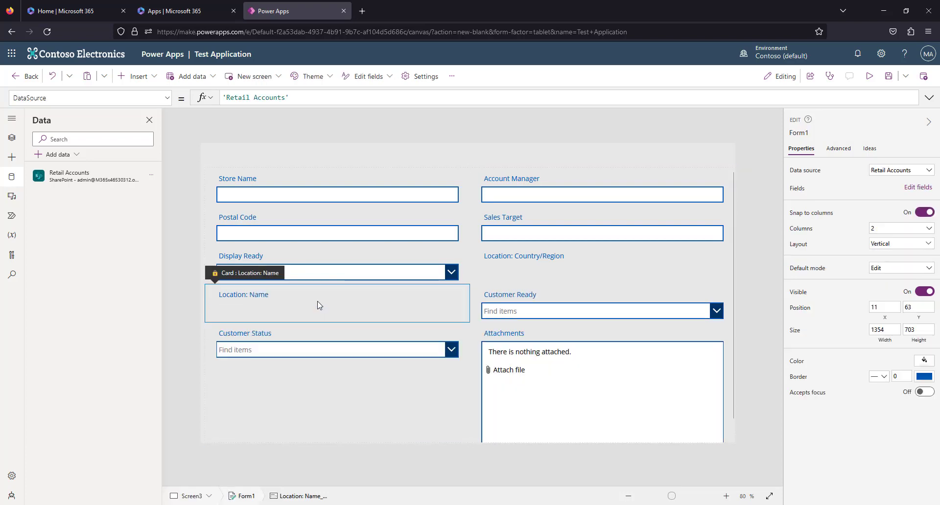
# Remove the Location: Country/Region and Location: Name fields from the form's field list.
pyautogui.click(319, 305)
pyautogui.click(733, 359)
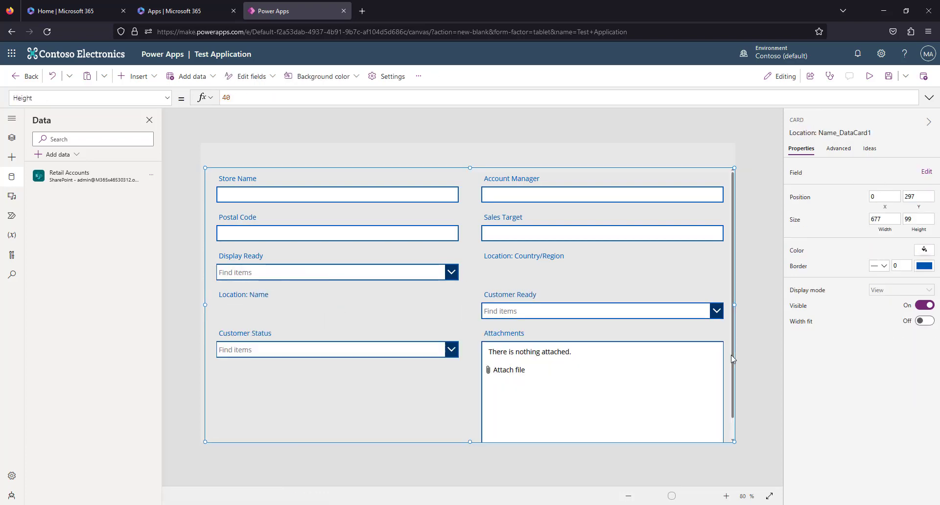
pyautogui.click(916, 192)
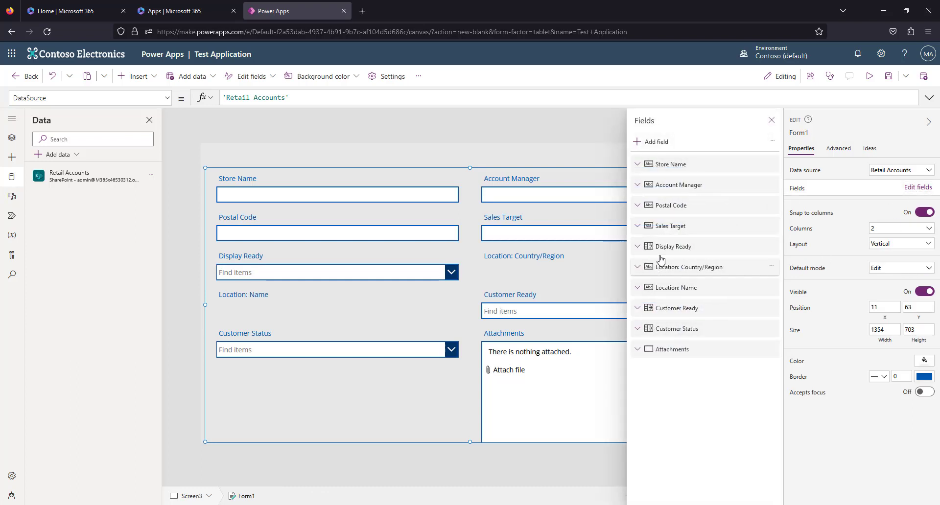
pyautogui.click(772, 268)
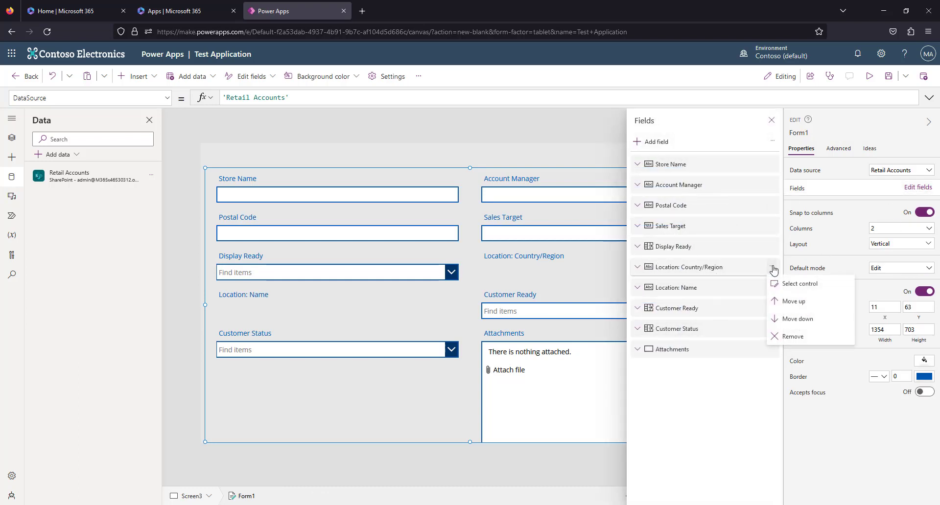
pyautogui.click(789, 337)
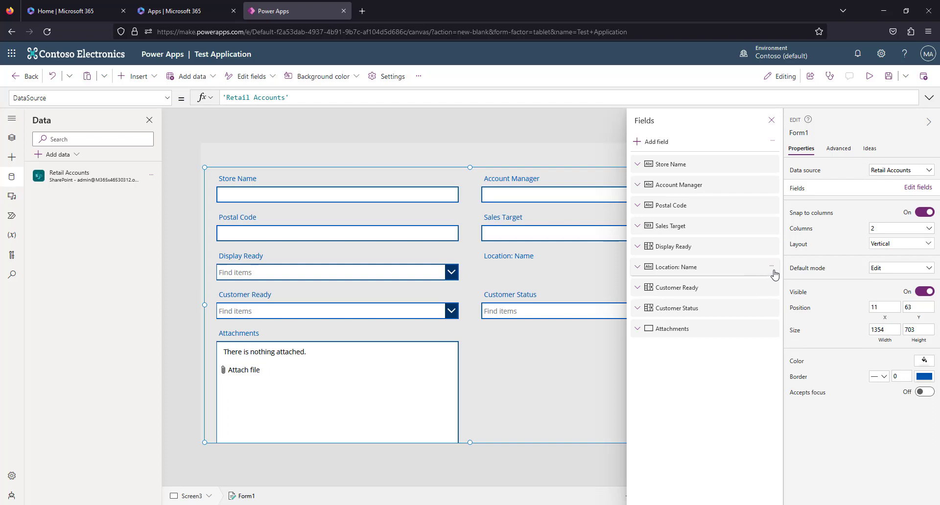
pyautogui.click(772, 267)
pyautogui.click(790, 336)
pyautogui.click(451, 131)
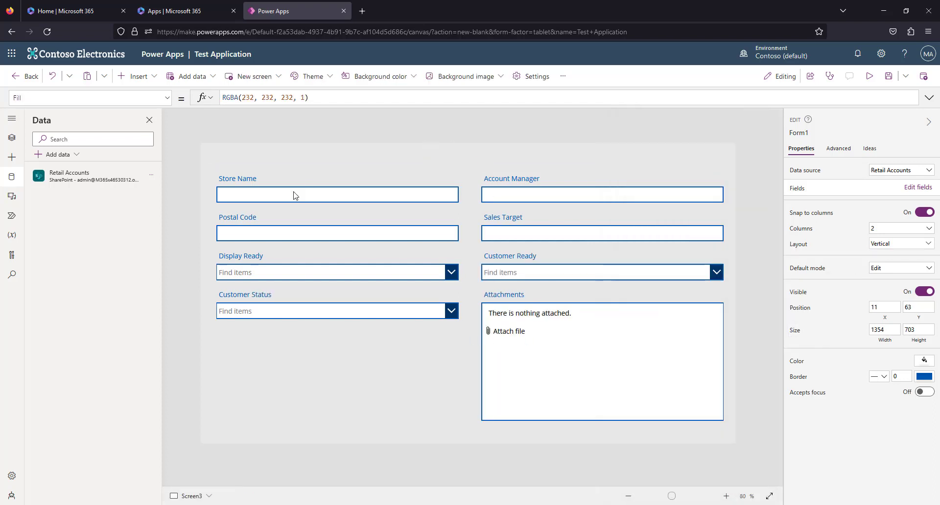
# Copy the home icon, the title and the quick action bar rectangle from Screen2 and paste them onto Screen3.
pyautogui.click(12, 138)
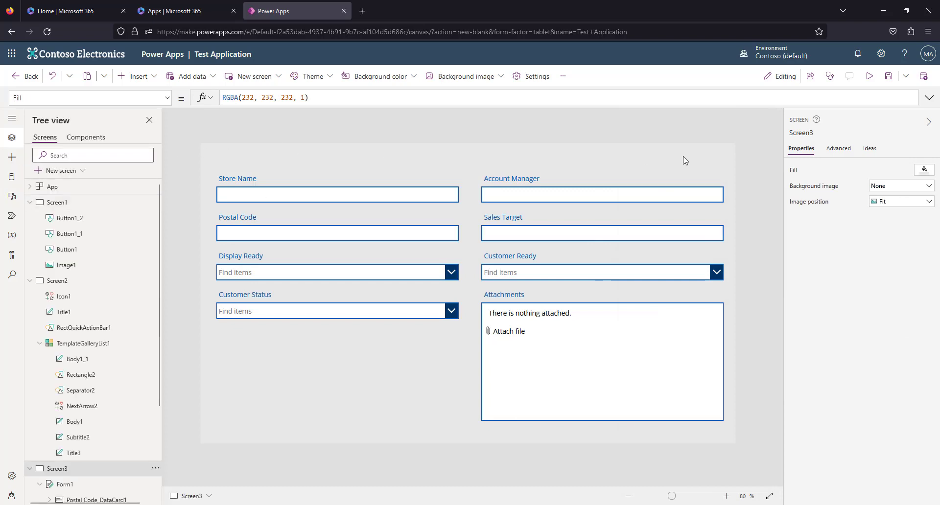
pyautogui.click(115, 281)
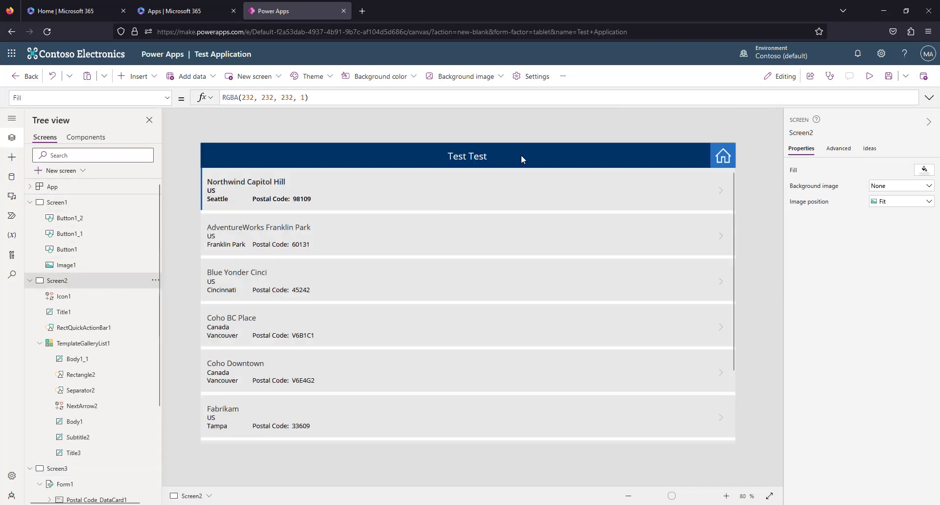
pyautogui.click(726, 160)
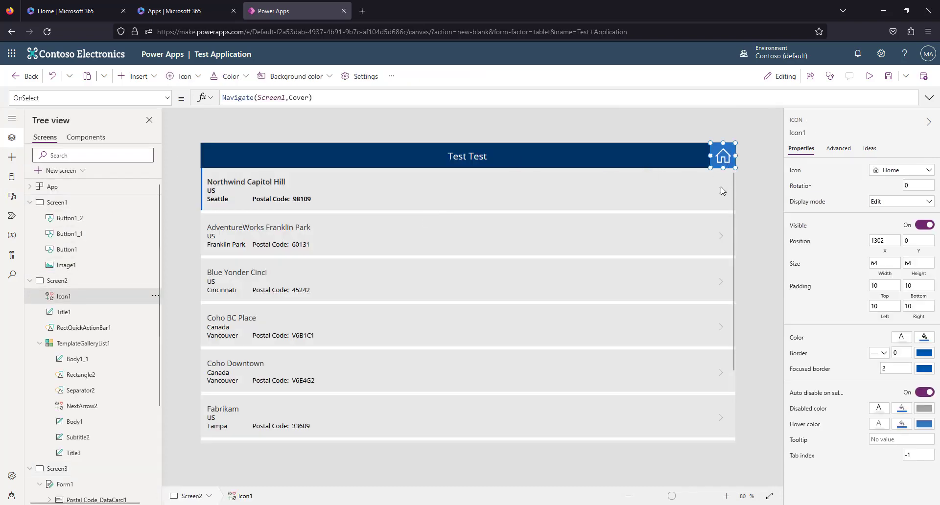
pyautogui.keyDown('shift'); pyautogui.click(685, 165); pyautogui.keyUp('shift')
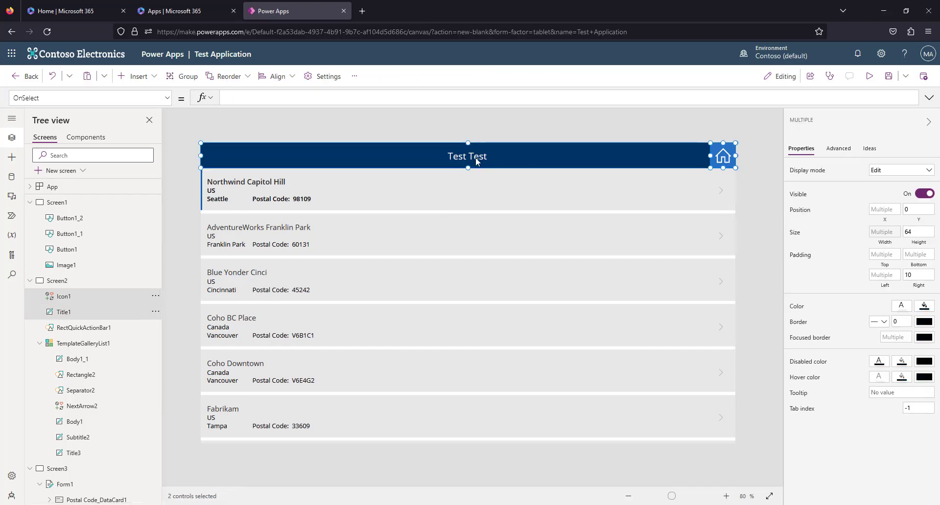
pyautogui.keyDown('shift'); pyautogui.click(472, 159); pyautogui.keyUp('shift')
pyautogui.keyDown('shift'); pyautogui.click(472, 159); pyautogui.keyUp('shift')
pyautogui.keyDown('ctrl'); pyautogui.click(84, 327); pyautogui.keyUp('ctrl')
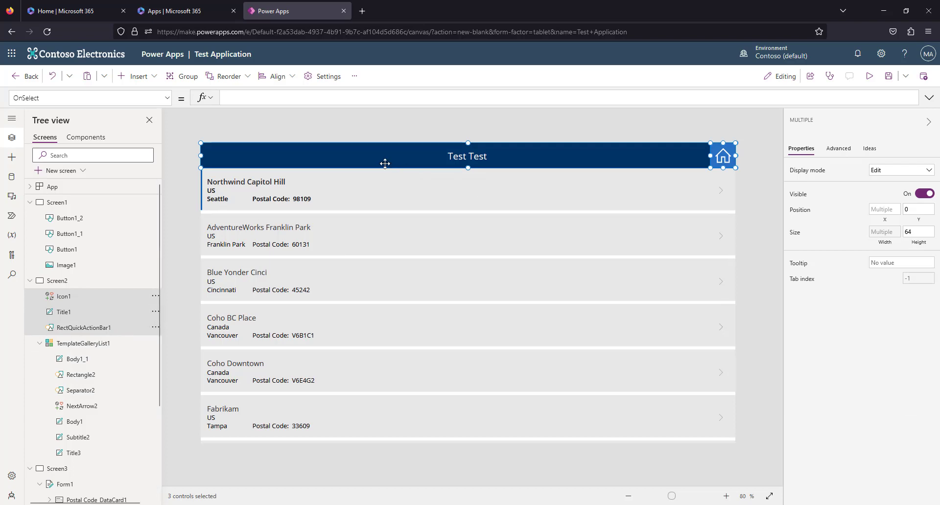
pyautogui.click(30, 281)
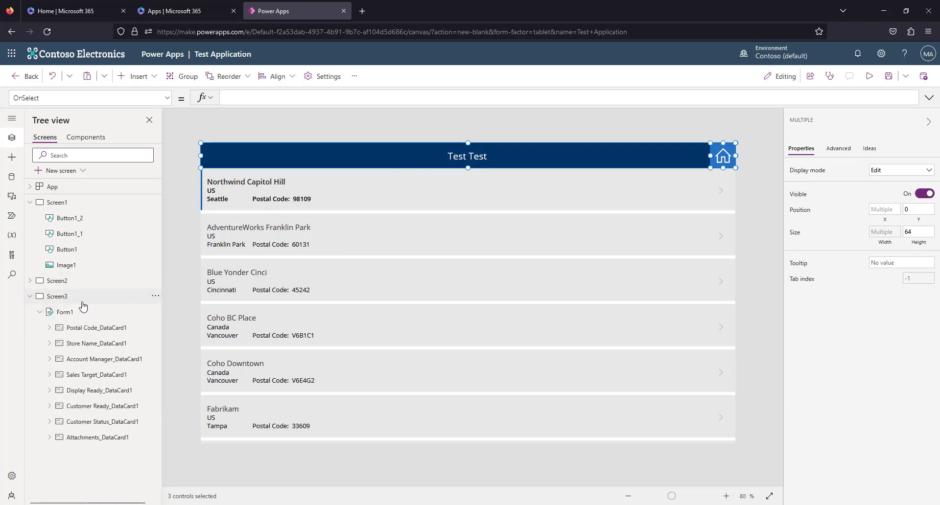
pyautogui.click(69, 299)
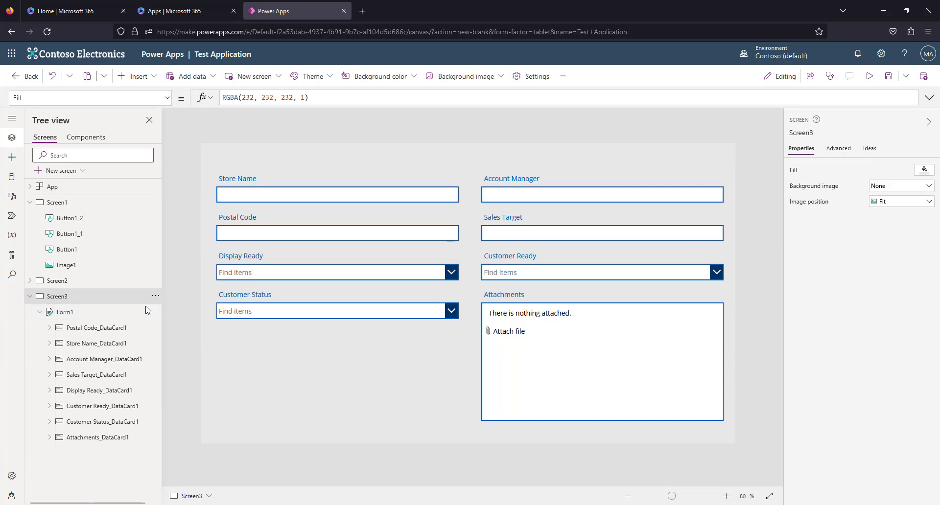
pyautogui.hotkey('ctrl', 'v')
pyautogui.click(754, 195)
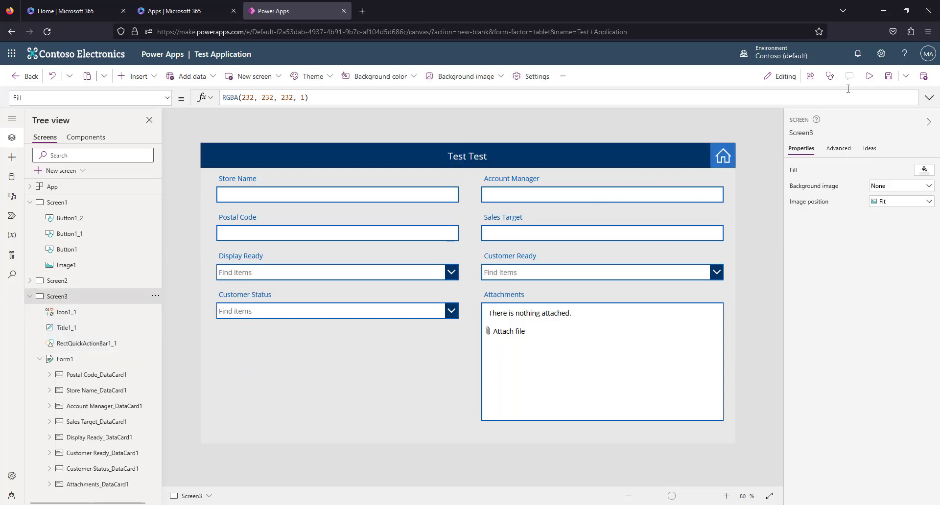
# Preview Screen3, test its home icon's navigation to the home screen, and return to editing.
pyautogui.click(870, 76)
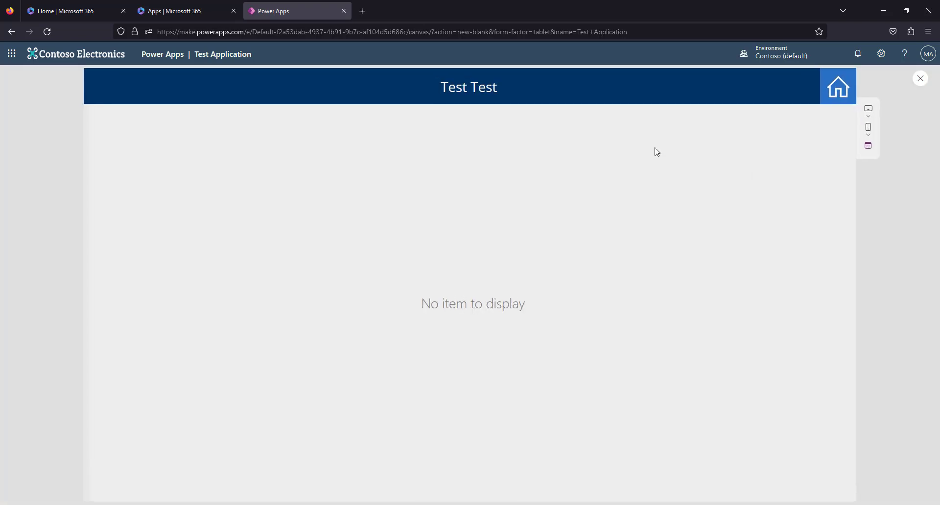
pyautogui.click(842, 89)
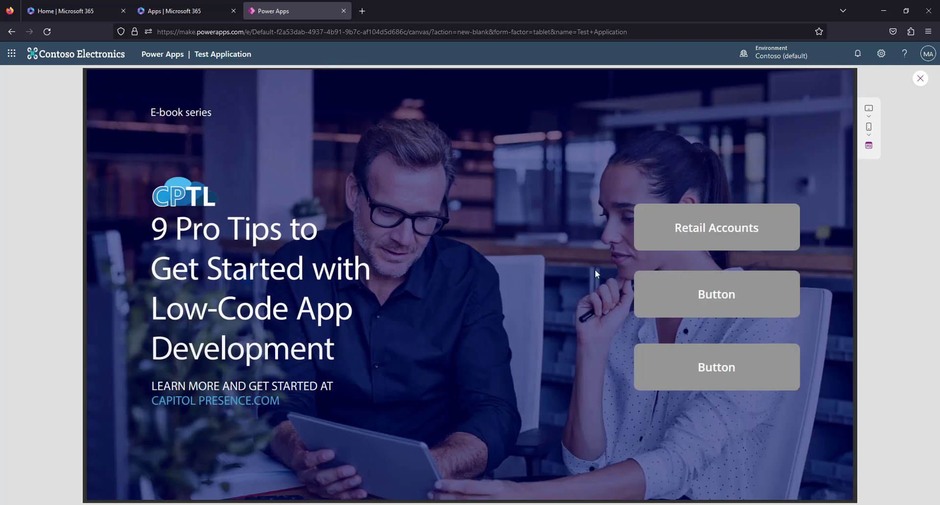
pyautogui.press('Escape')
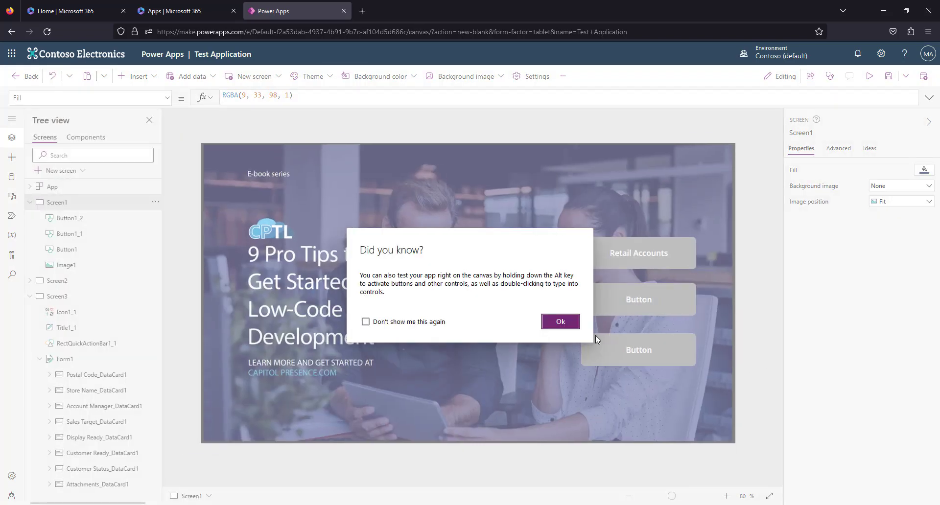
pyautogui.click(559, 381)
# Change the text of the middle button on Screen1 to Add Retail Account.
pyautogui.doubleClick(625, 299)
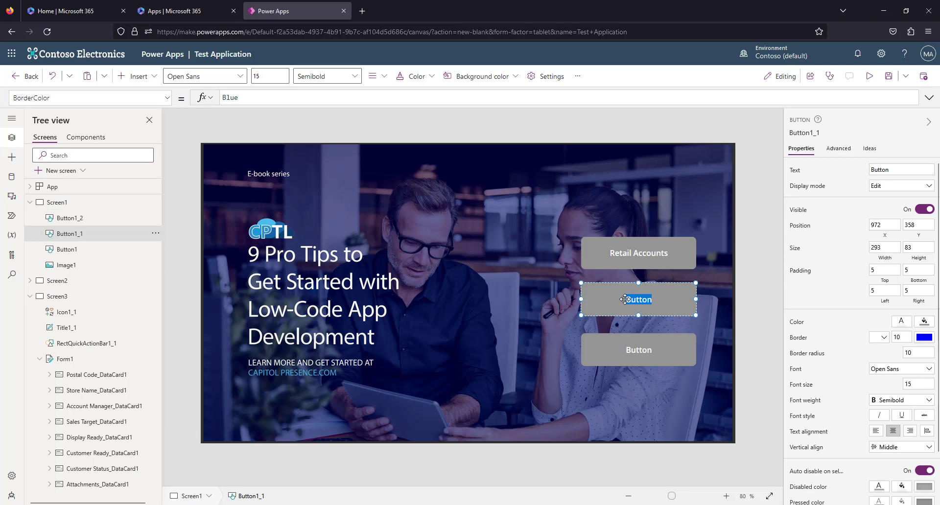
pyautogui.write('Add Retai')
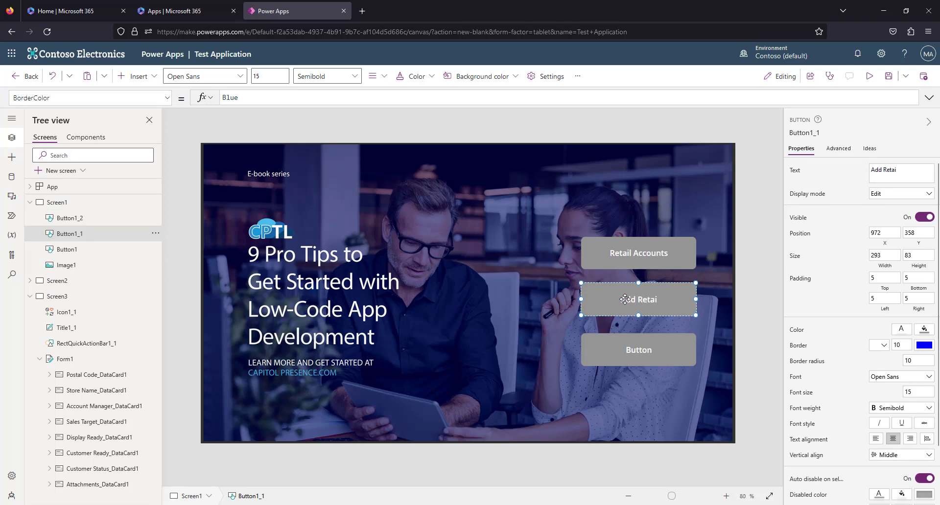
pyautogui.write('l Account')
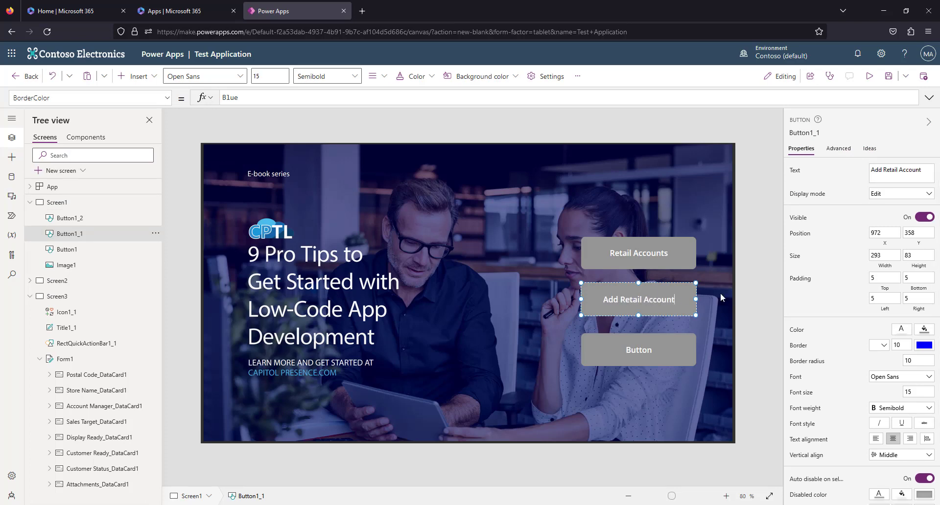
pyautogui.click(722, 298)
pyautogui.click(638, 299)
pyautogui.click(263, 98)
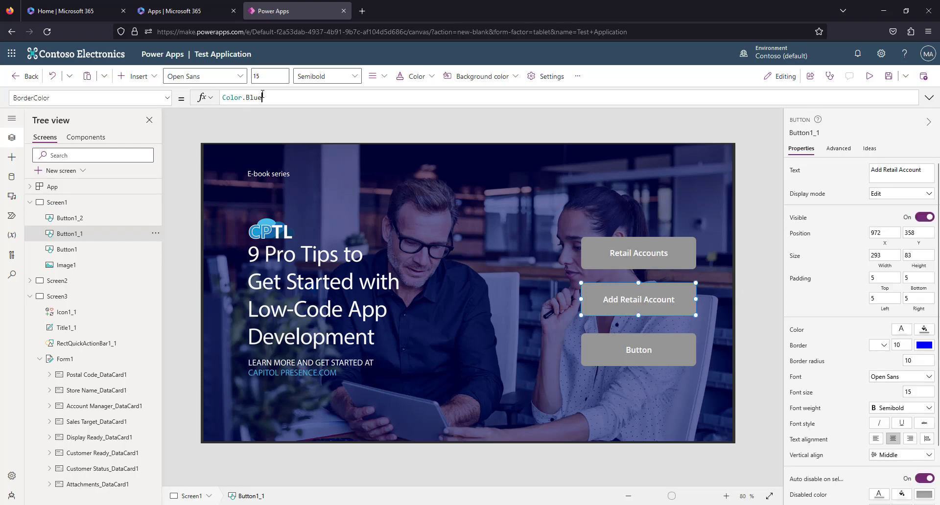
pyautogui.doubleClick(262, 98)
pyautogui.click(717, 295)
# Set the Add Retail Account button's OnSelect property to Navigate(Screen3,ScreenTransition.Cover).
pyautogui.click(638, 299)
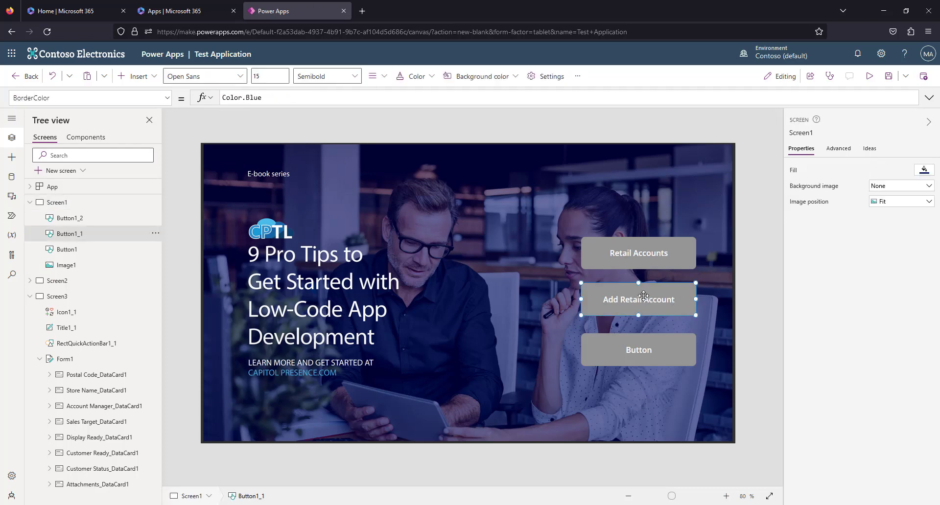
pyautogui.click(88, 102)
pyautogui.write('OnSelect')
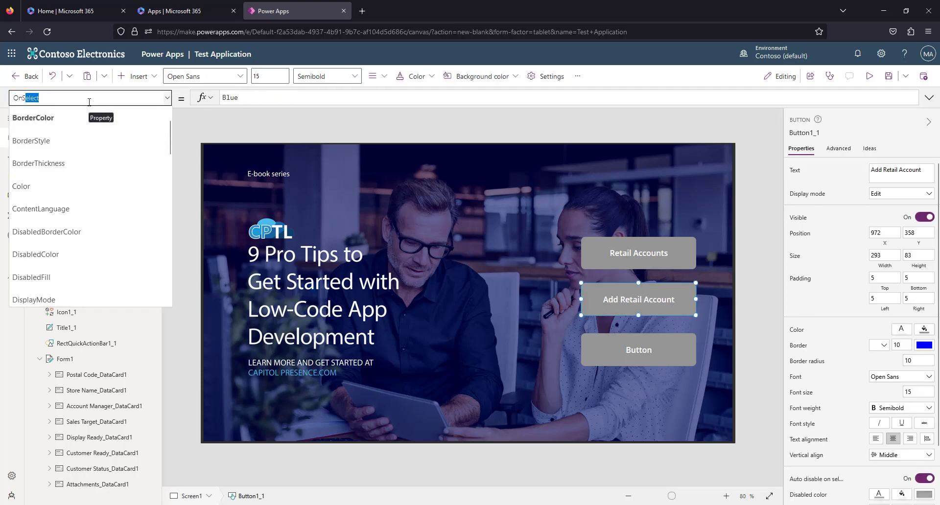
pyautogui.press('Return')
pyautogui.press('BackSpace')
pyautogui.press('BackSpace')
pyautogui.press('BackSpace')
pyautogui.press('BackSpace')
pyautogui.press('BackSpace')
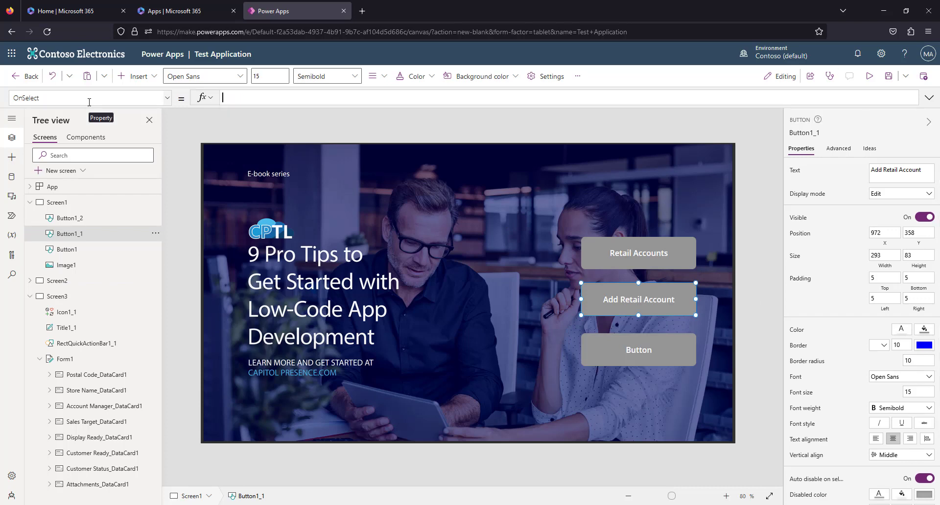
pyautogui.write('nav')
pyautogui.press('Tab')
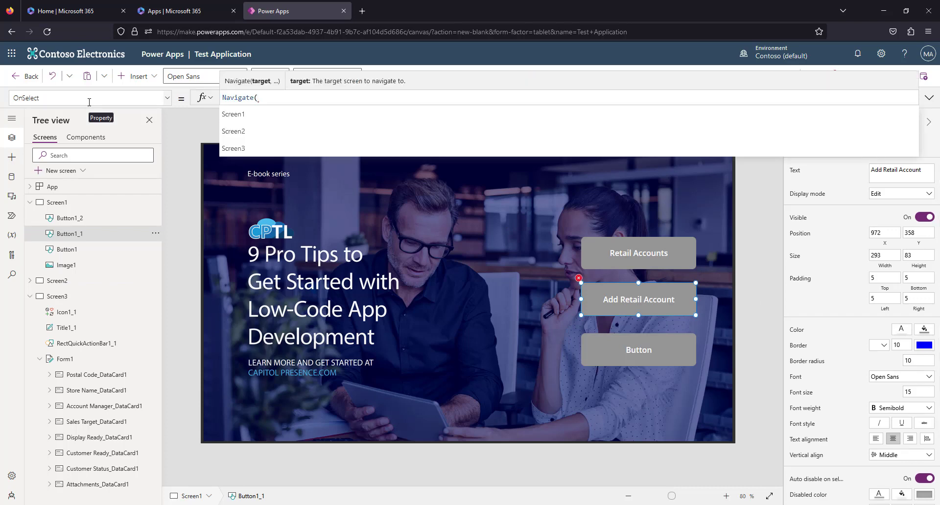
pyautogui.press('Down')
pyautogui.press('Down')
pyautogui.press('Down')
pyautogui.press('Tab')
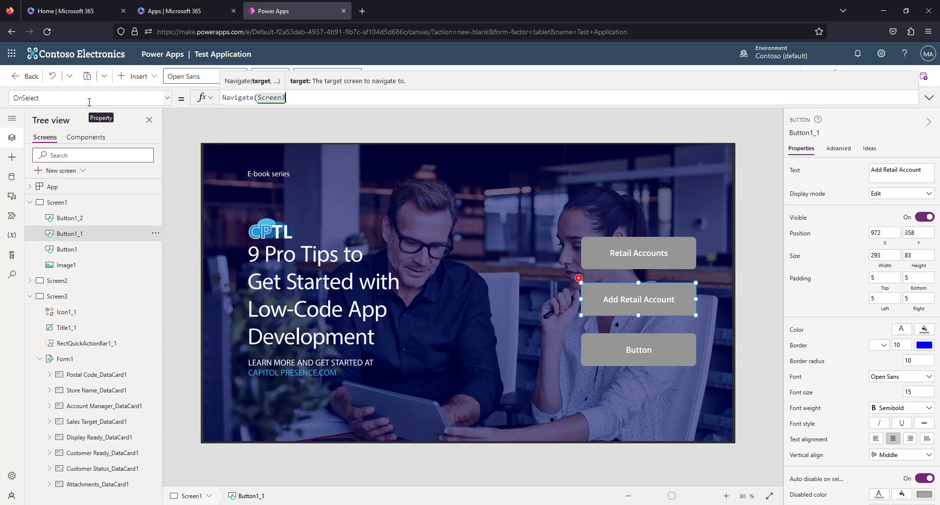
pyautogui.write(',')
pyautogui.press('Tab')
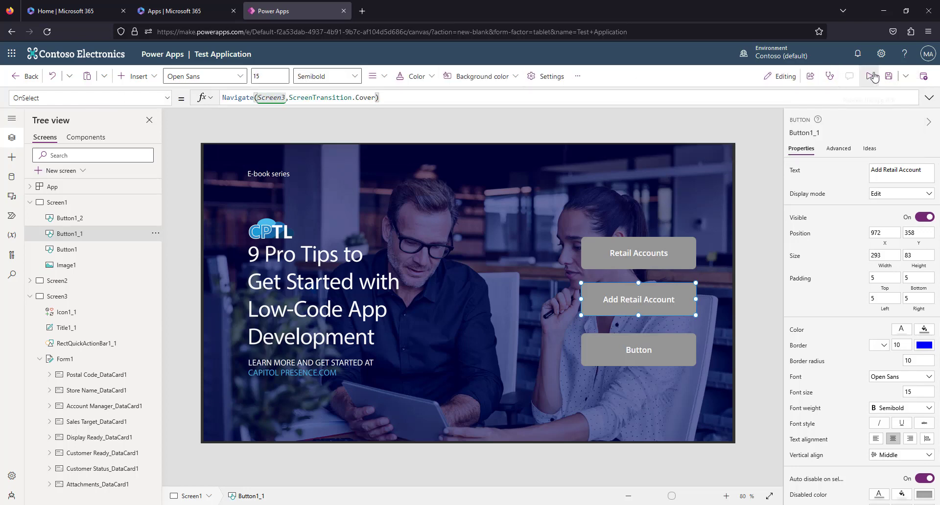
# Preview the app, test the Add Retail Account button's navigation to the form screen, and return to editing.
pyautogui.click(870, 76)
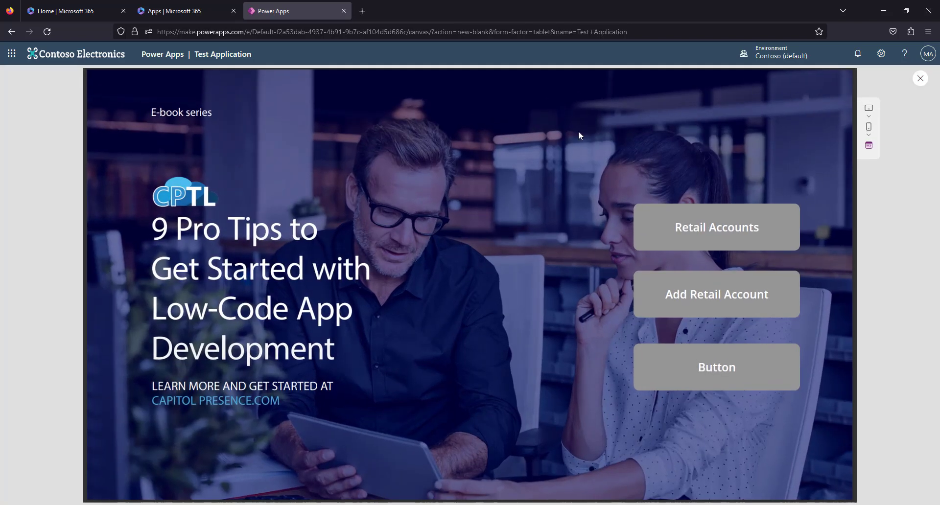
pyautogui.click(725, 303)
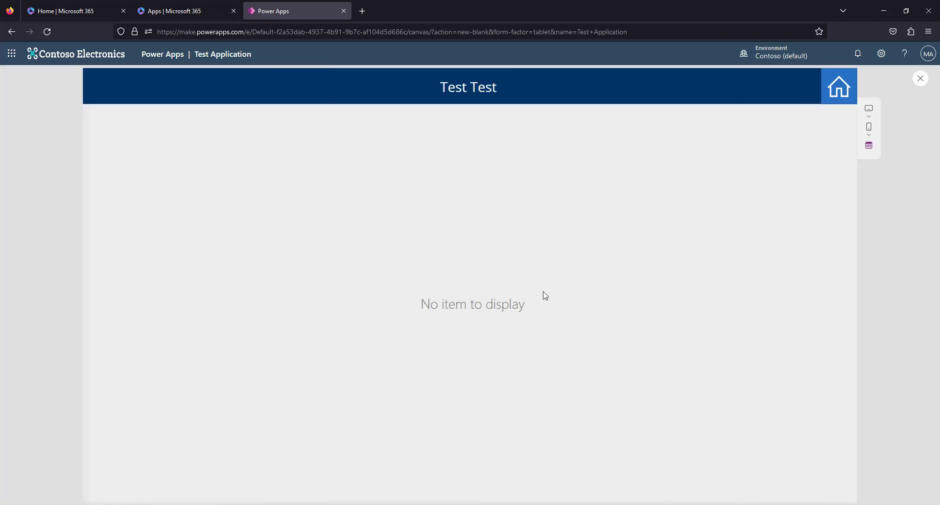
pyautogui.click(921, 80)
pyautogui.click(563, 323)
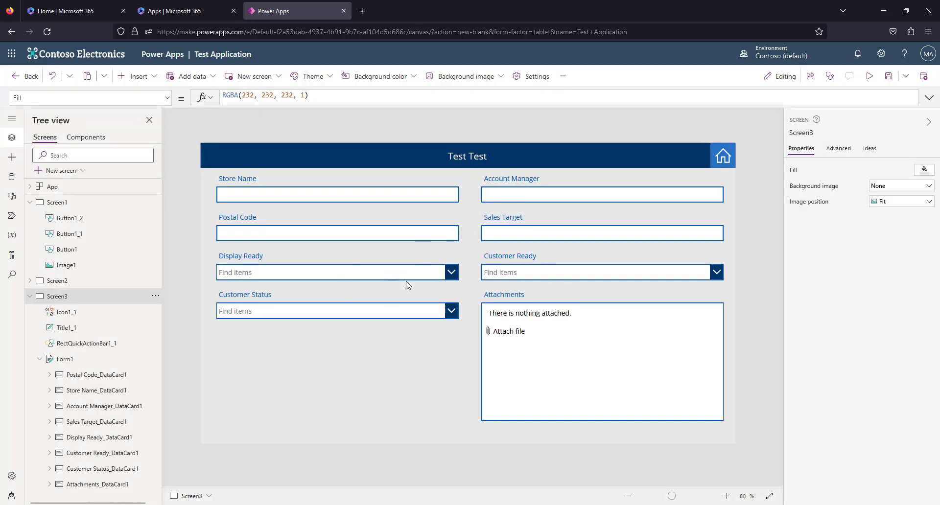
# Set the default mode of the Retail Accounts form on Screen3 to New.
pyautogui.click(390, 404)
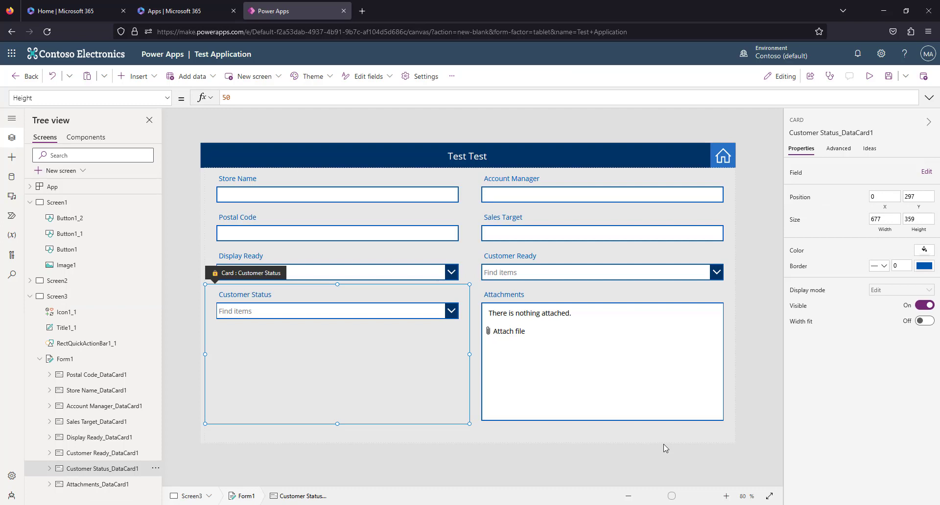
pyautogui.click(719, 437)
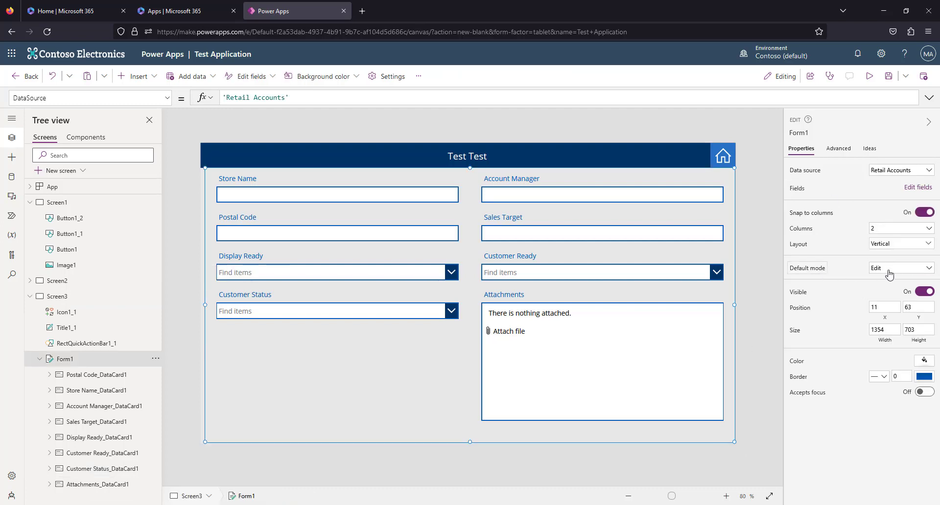
pyautogui.click(914, 273)
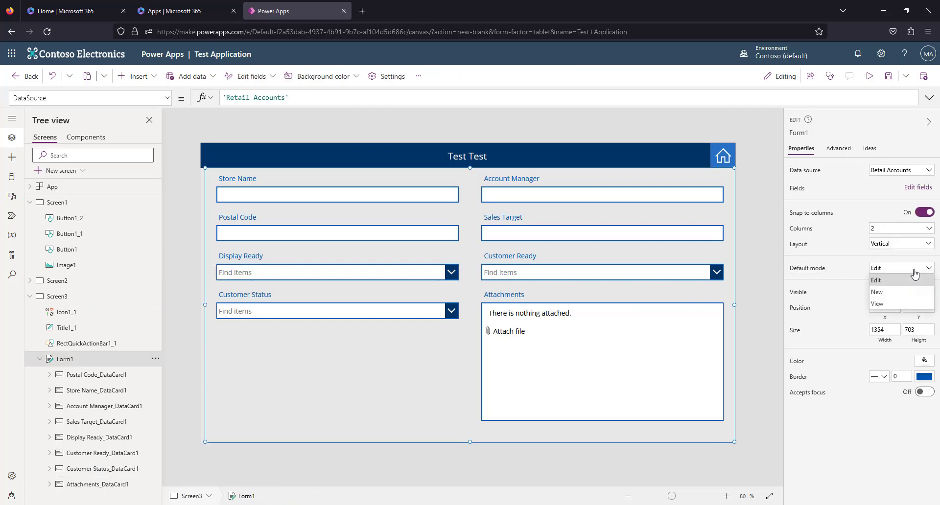
pyautogui.click(892, 293)
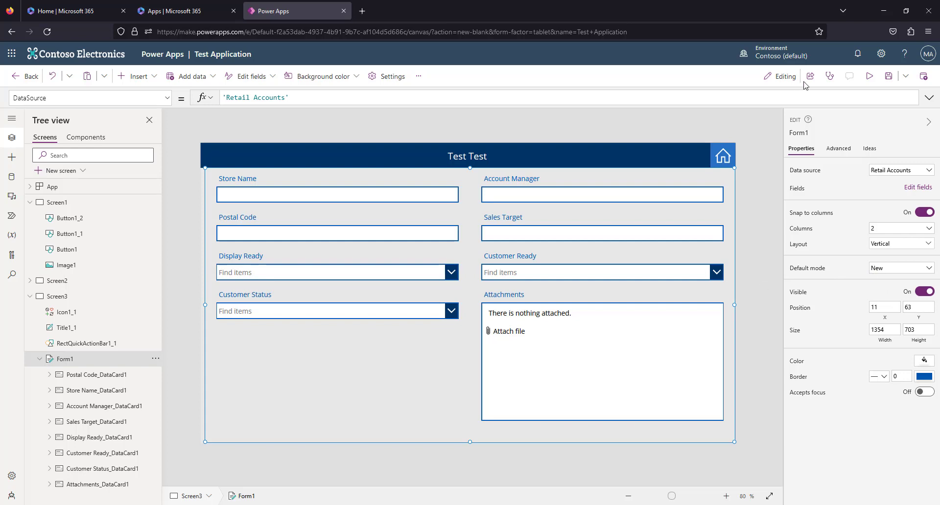
# Preview the form screen in its new-record mode and return to editing.
pyautogui.click(869, 75)
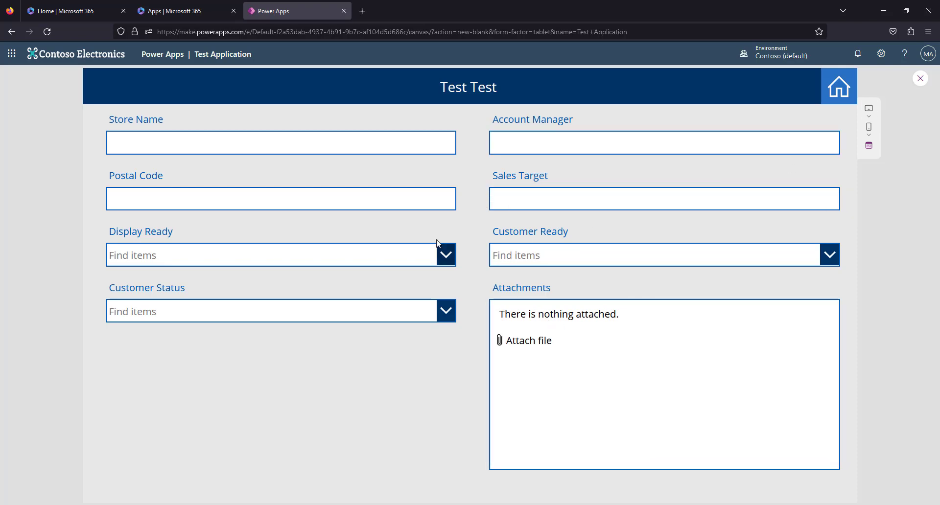
pyautogui.click(920, 79)
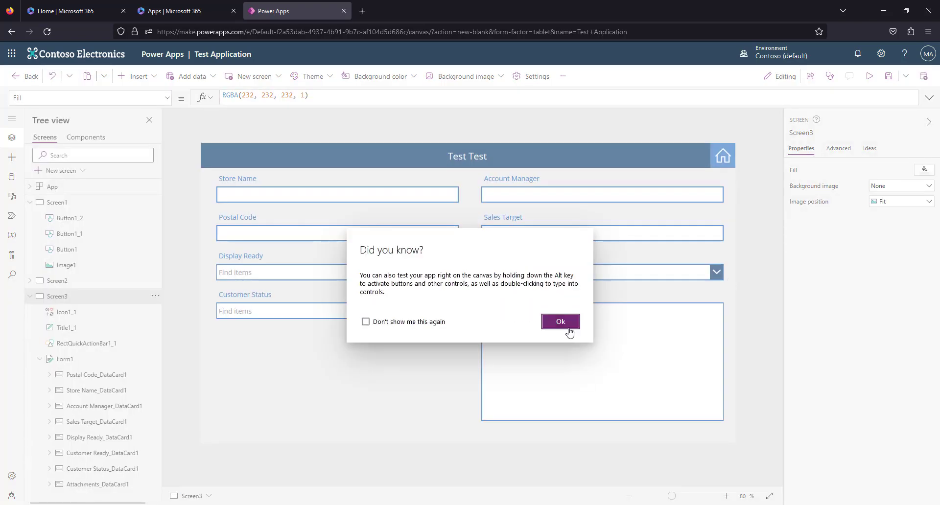
pyautogui.click(561, 322)
# Shorten the form to a height of about 624 and place a new button in the freed space below the Attachments card.
pyautogui.click(610, 434)
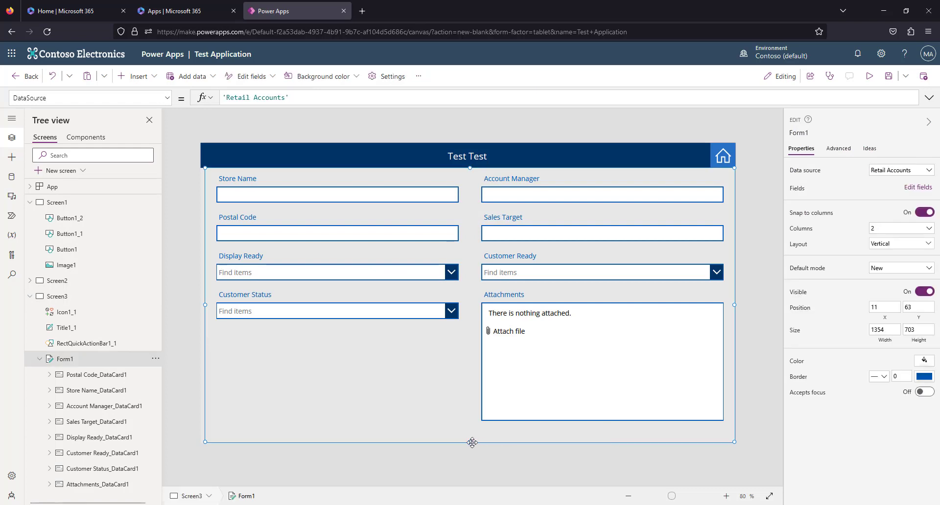
pyautogui.moveTo(471, 442); pyautogui.dragTo(473, 416)
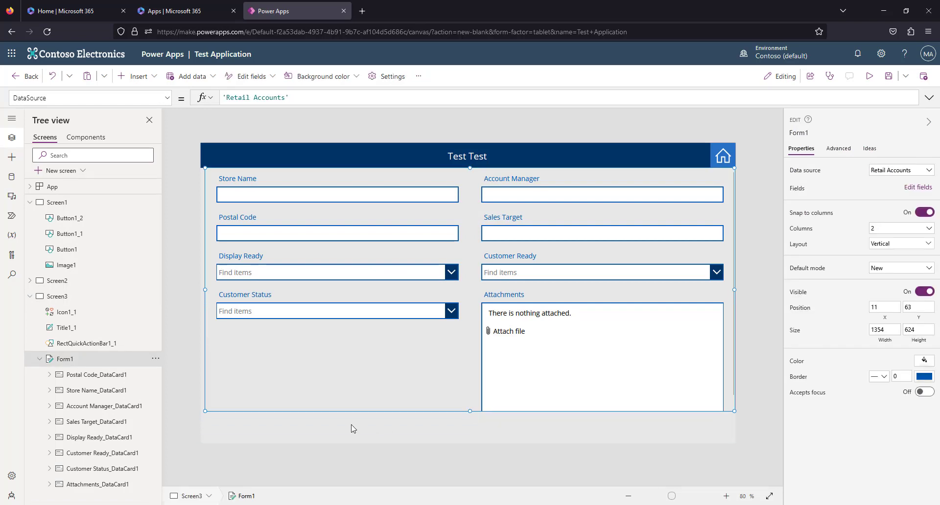
pyautogui.click(139, 77)
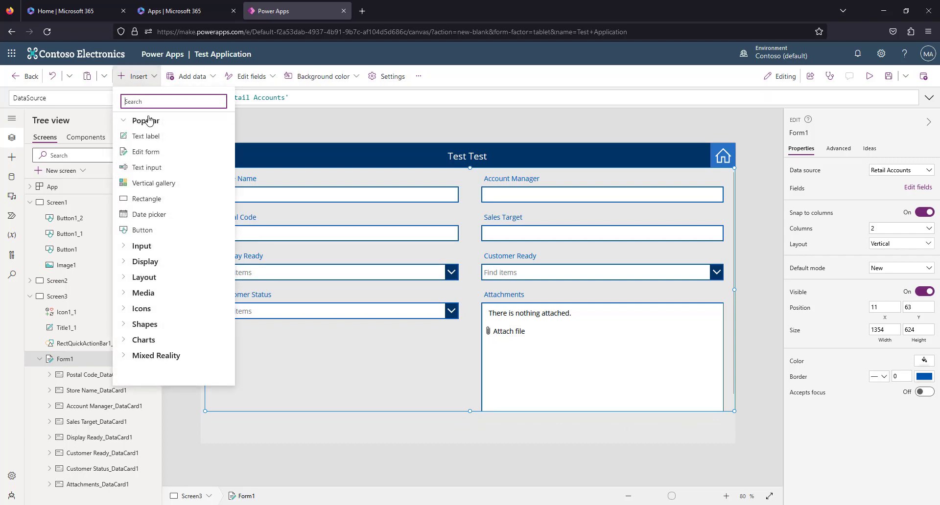
pyautogui.write('button')
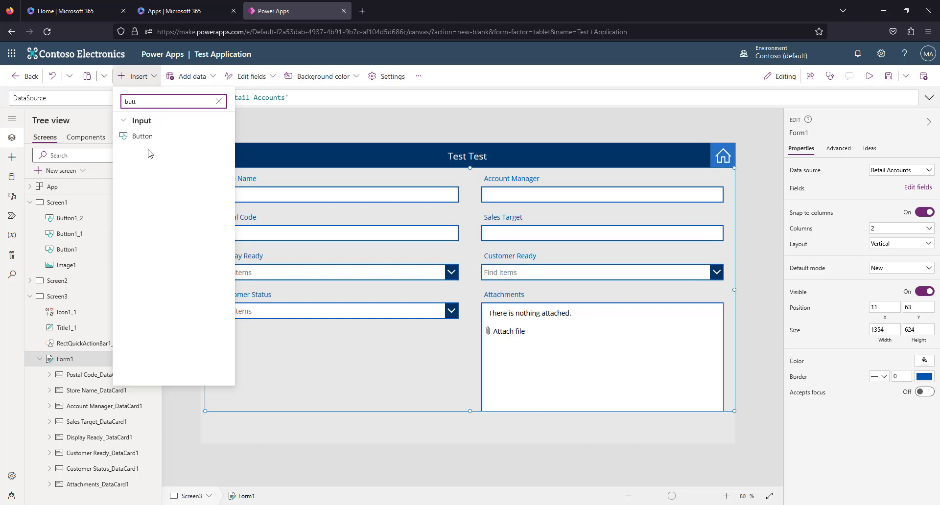
pyautogui.click(141, 137)
pyautogui.moveTo(247, 166); pyautogui.dragTo(687, 428)
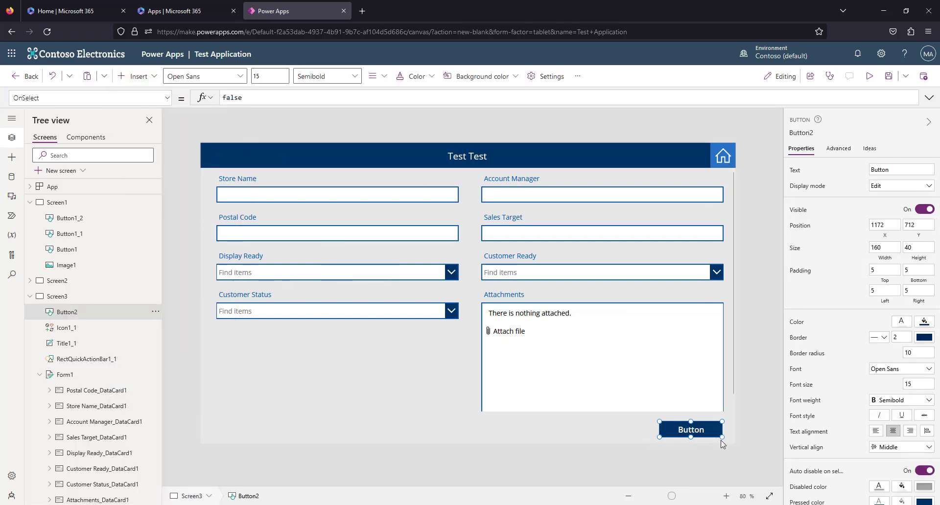
# Change the label of the new button below the Attachments card to SUBMIT.
pyautogui.doubleClick(705, 431)
pyautogui.write('SUBMIT')
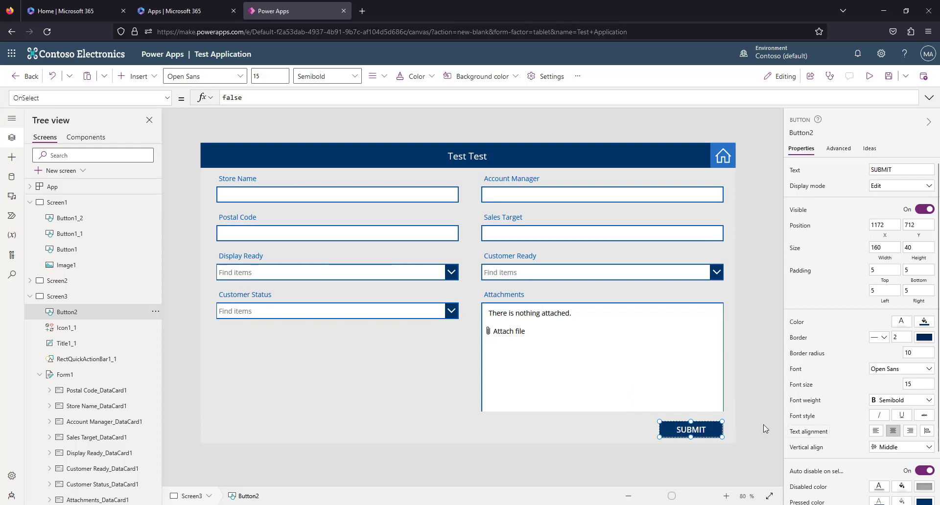
pyautogui.click(730, 428)
# Set the SUBMIT button's OnSelect formula to SubmitForm(Form1).
pyautogui.click(702, 431)
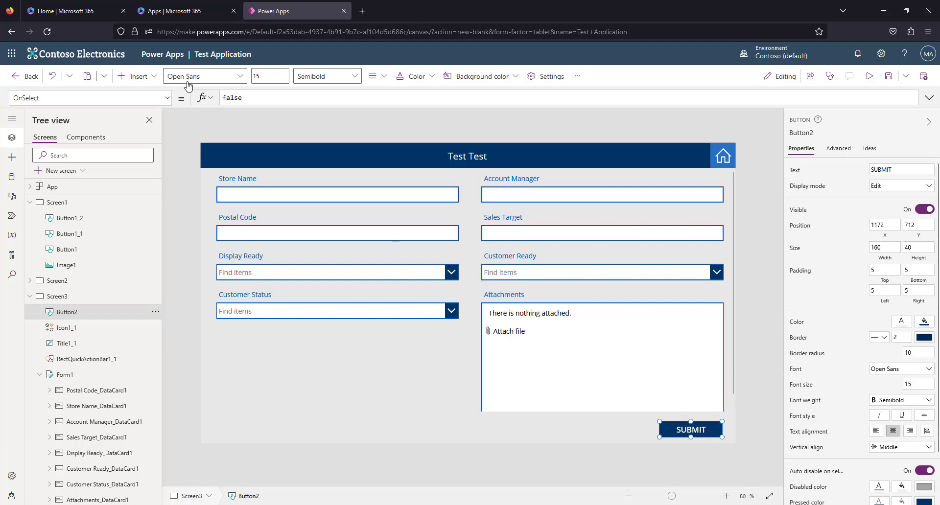
pyautogui.tripleClick(289, 96)
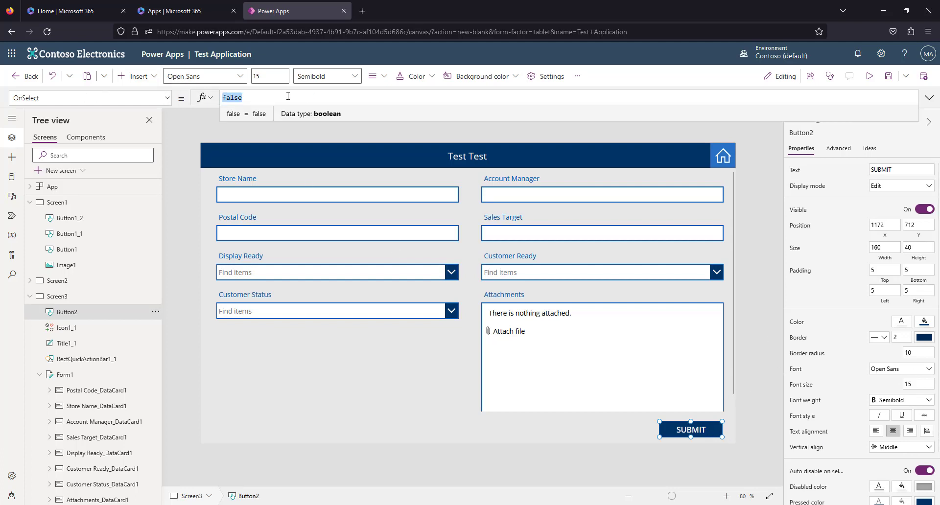
pyautogui.write('sub')
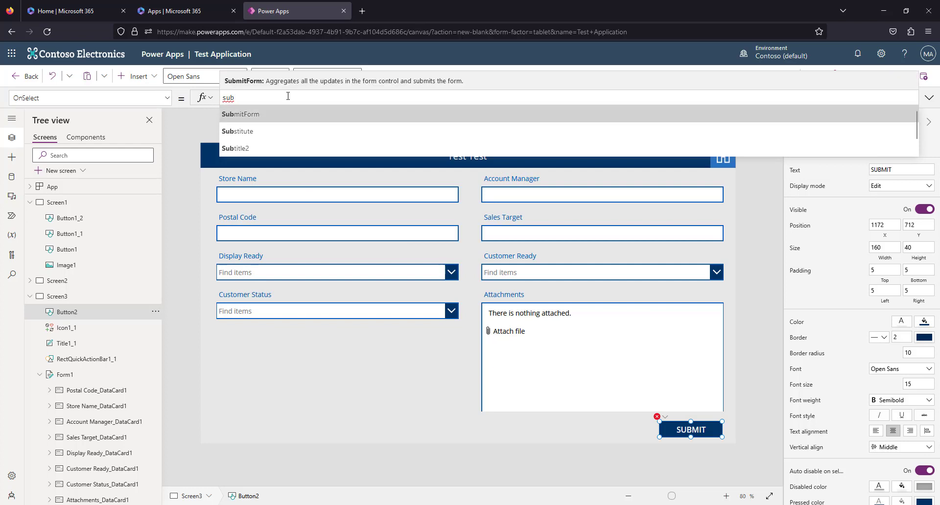
pyautogui.press('Tab')
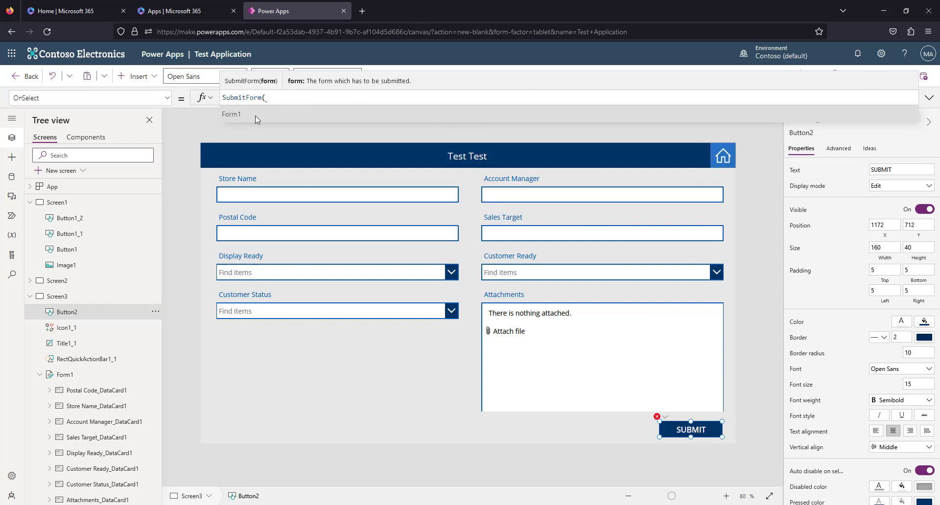
pyautogui.click(232, 114)
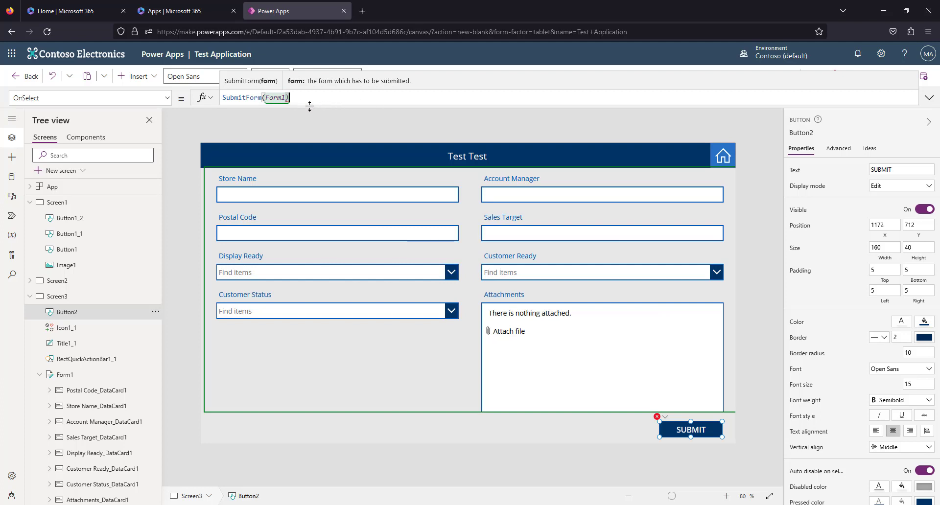
pyautogui.click(762, 280)
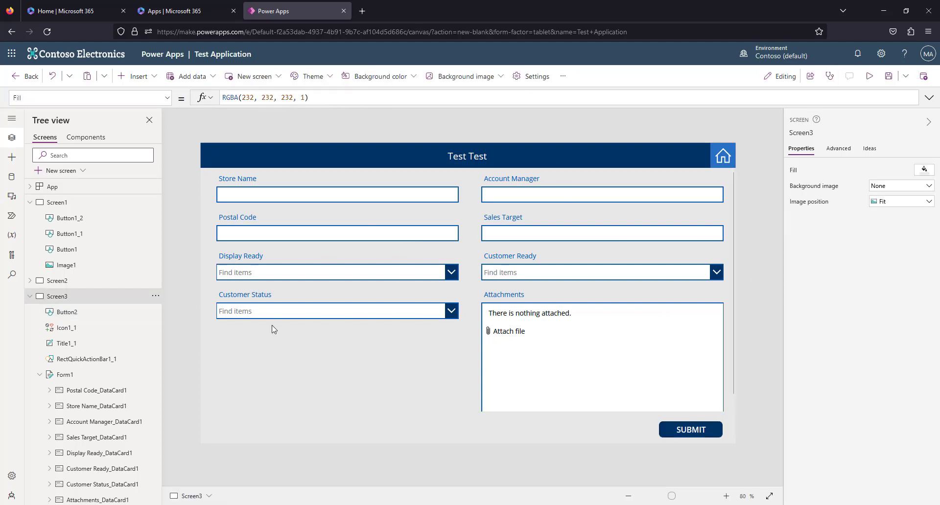
pyautogui.click(342, 392)
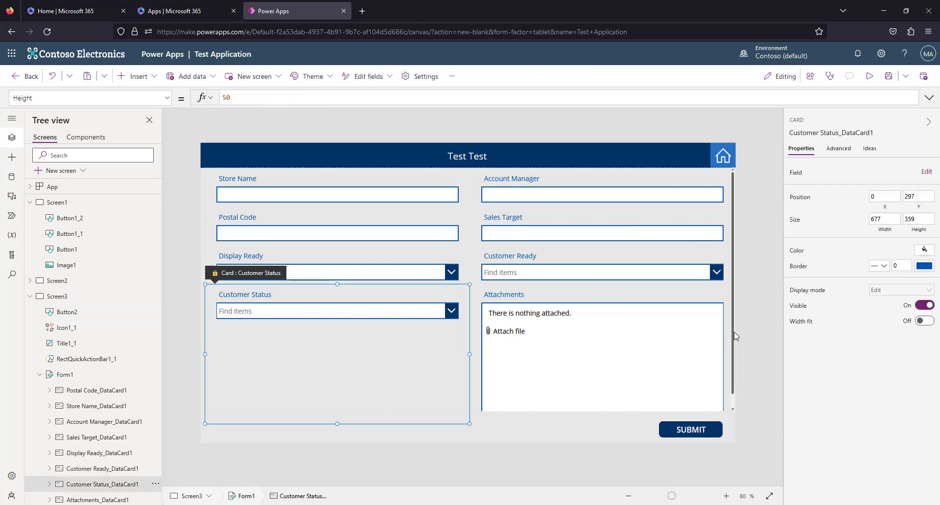
pyautogui.click(732, 345)
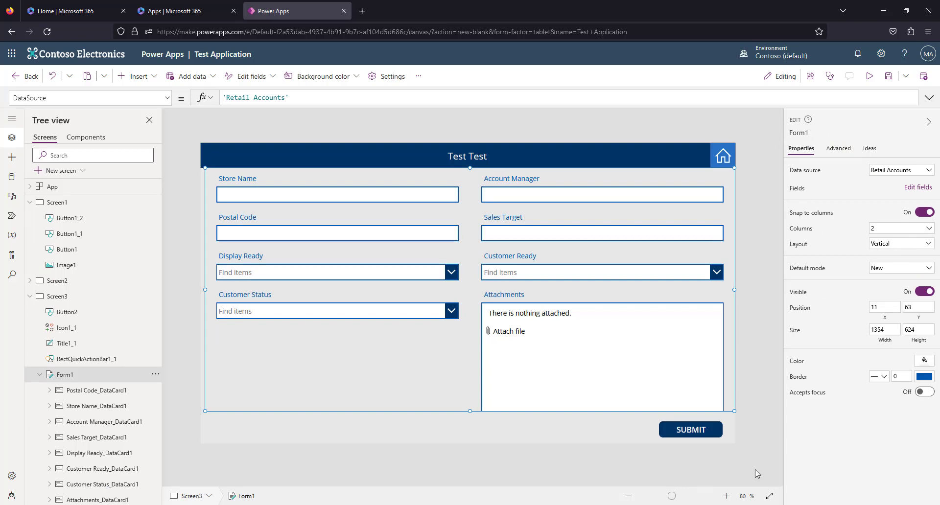
pyautogui.click(684, 428)
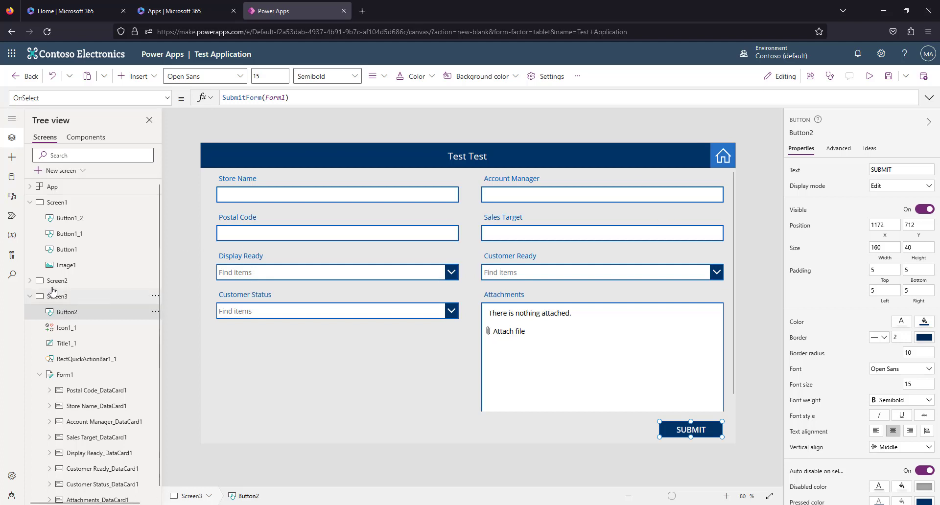
# Collapse Screen3 in the tree and add a new screen from the Success template.
pyautogui.click(30, 296)
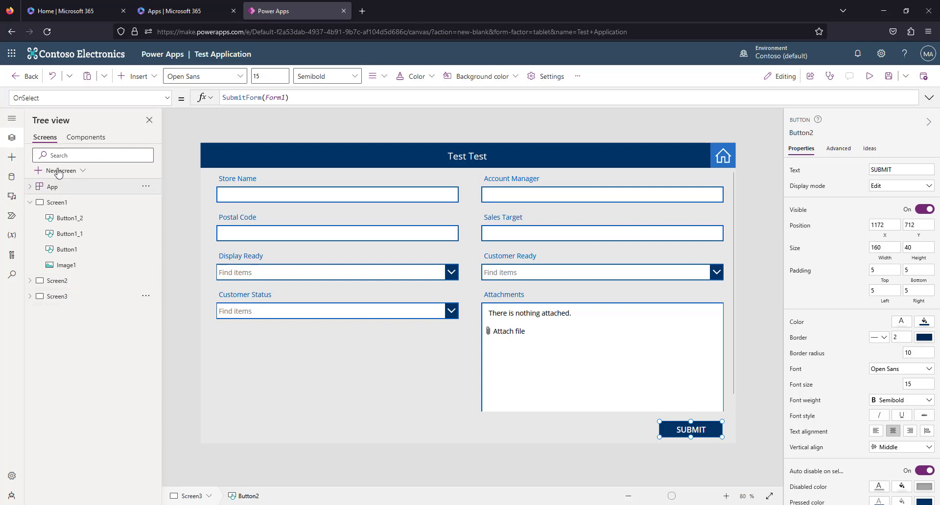
pyautogui.click(82, 176)
pyautogui.click(90, 189)
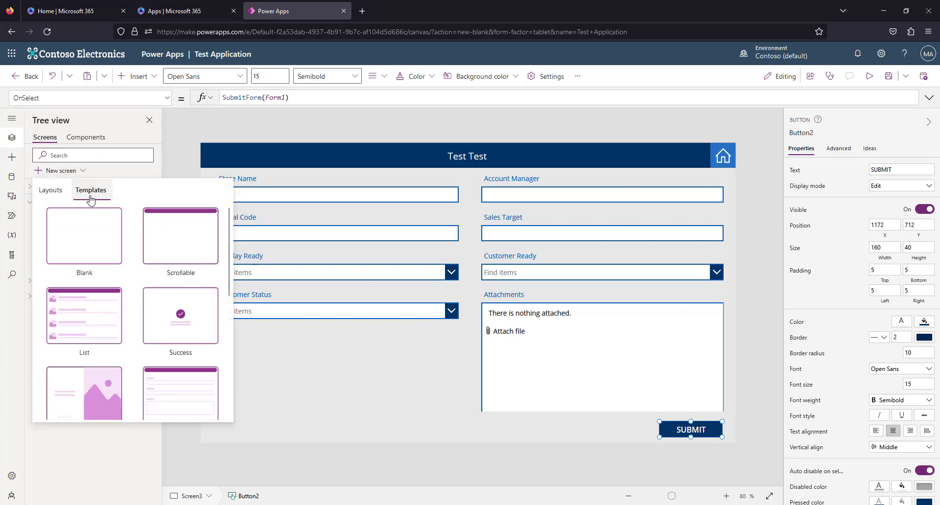
pyautogui.click(206, 326)
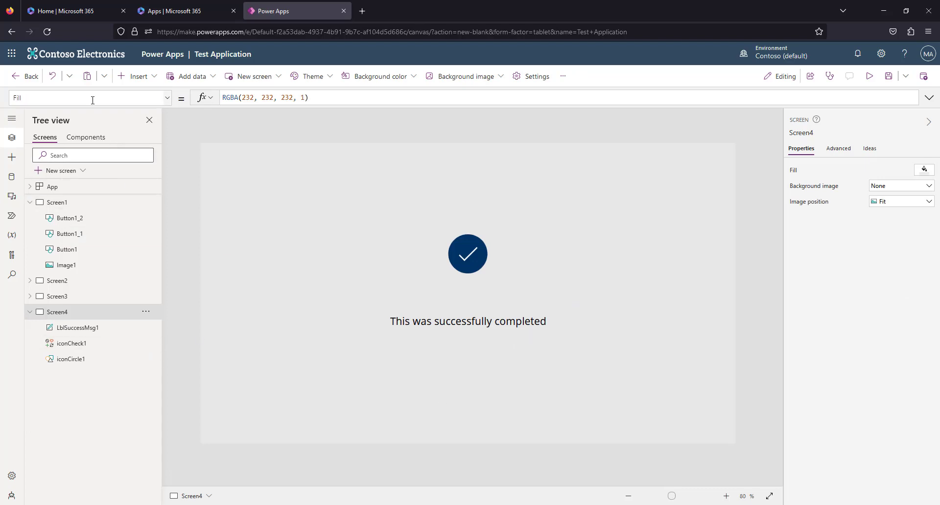
# Insert a button on the success screen and place it centered below the completion message.
pyautogui.click(137, 76)
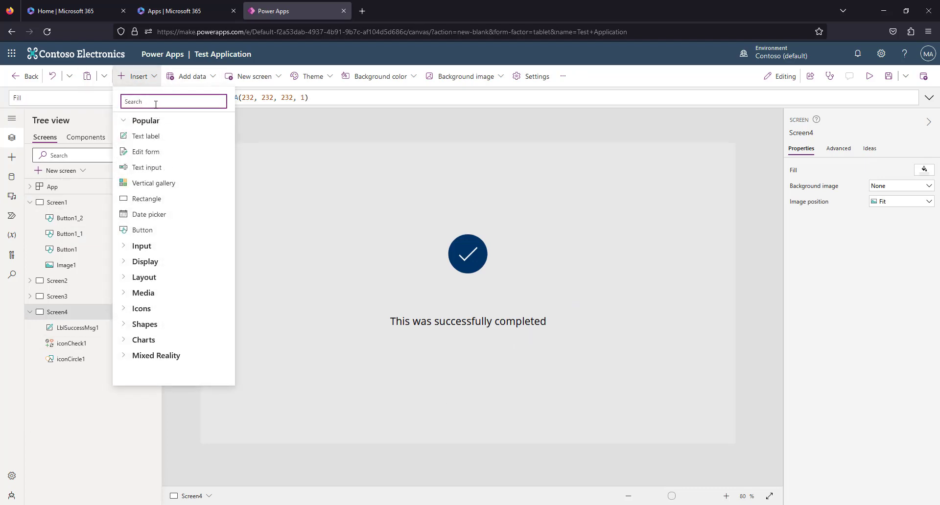
pyautogui.write('button')
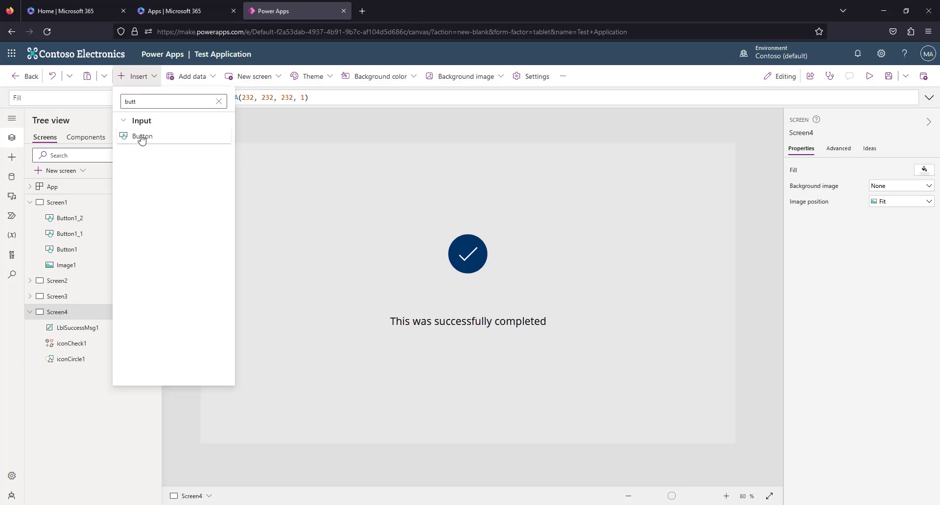
pyautogui.click(143, 136)
pyautogui.moveTo(248, 166); pyautogui.dragTo(473, 354)
# Label the success screen's button "View Retail Accounts" and enlarge it to about 247 by 46 so the text fits.
pyautogui.doubleClick(473, 354)
pyautogui.write('Vi')
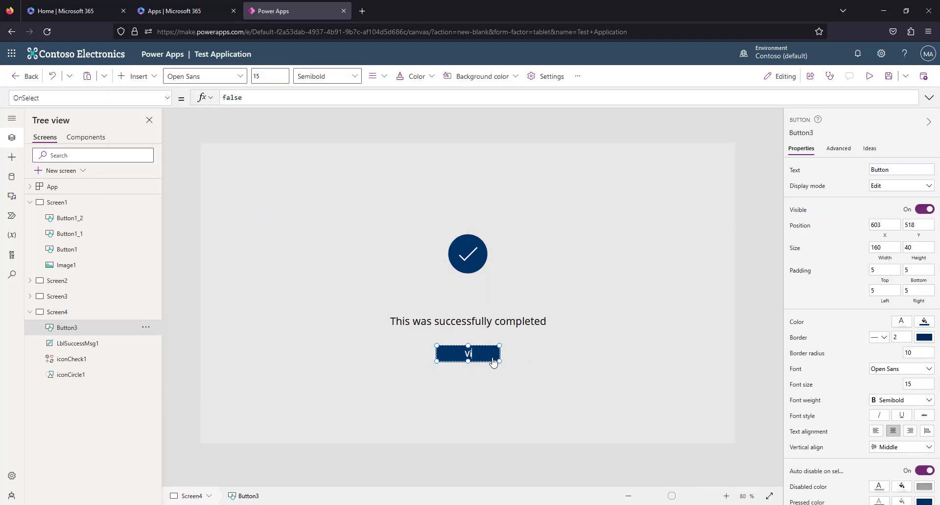
pyautogui.write('ew Retail Accounts')
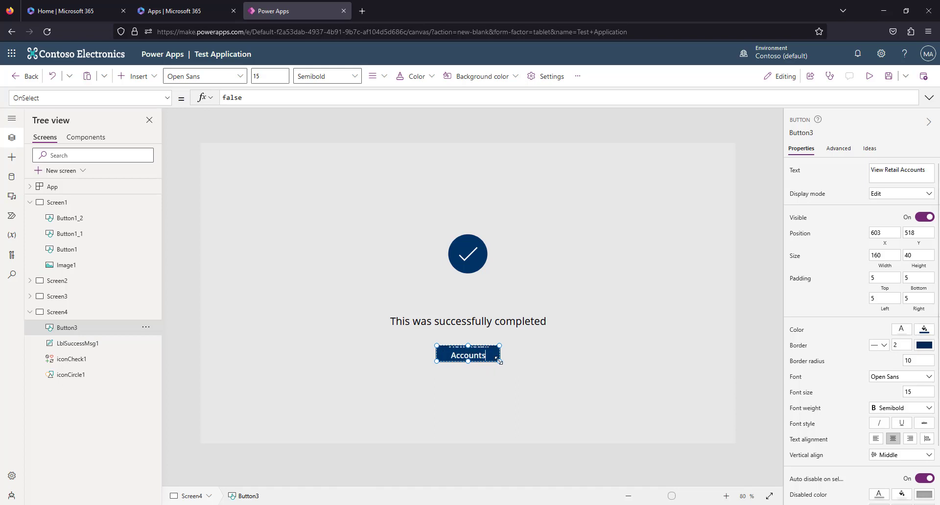
pyautogui.moveTo(496, 363)
pyautogui.mouseDown()
pyautogui.moveTo(534, 364)
pyautogui.moveTo(492, 355)
pyautogui.mouseUp()
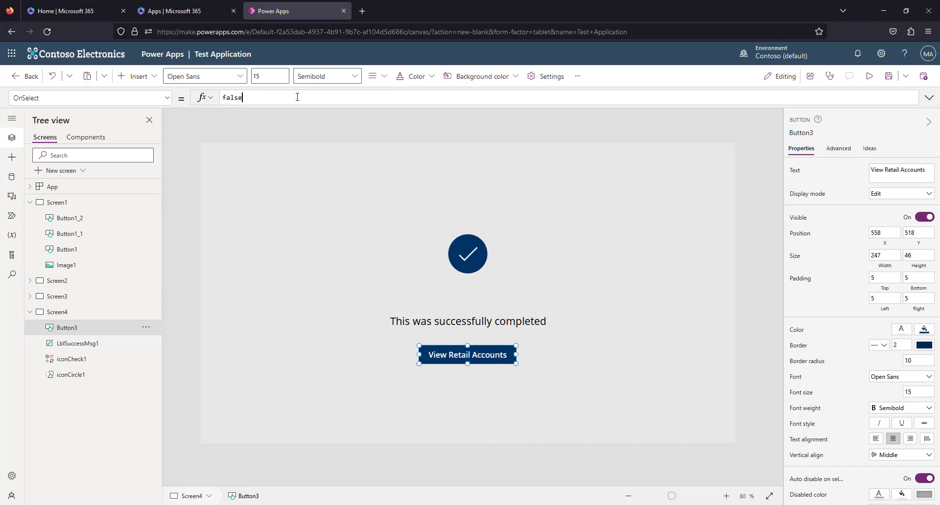
# Set the View Retail Accounts button's OnSelect formula to Navigate(Screen2,ScreenTransition.Cover).
pyautogui.hotkey('ctrl', 'a')
pyautogui.write('nav')
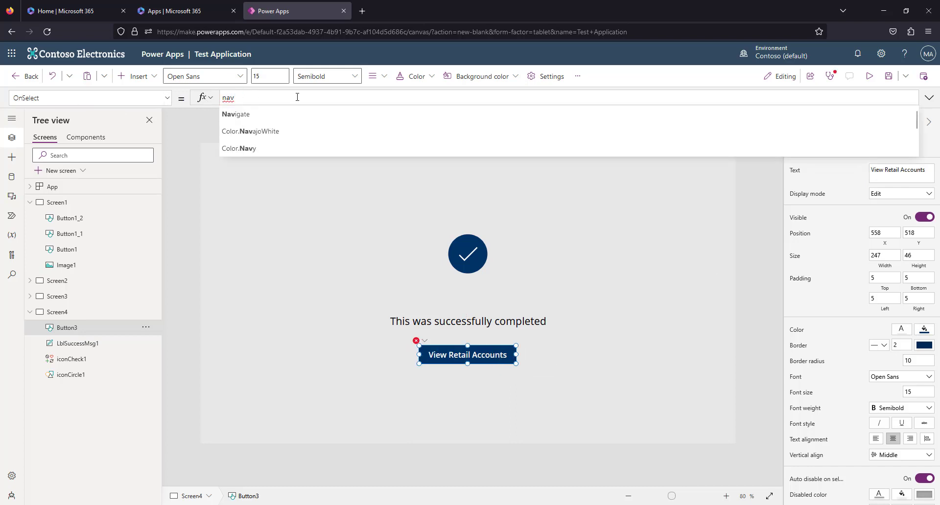
pyautogui.press('Tab')
pyautogui.press('Down')
pyautogui.press('Tab')
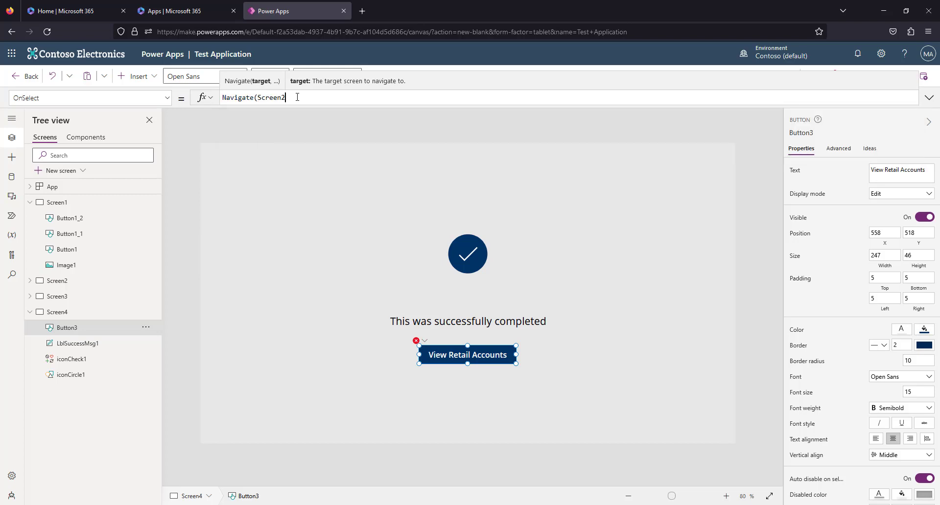
pyautogui.write(',')
pyautogui.press('Tab')
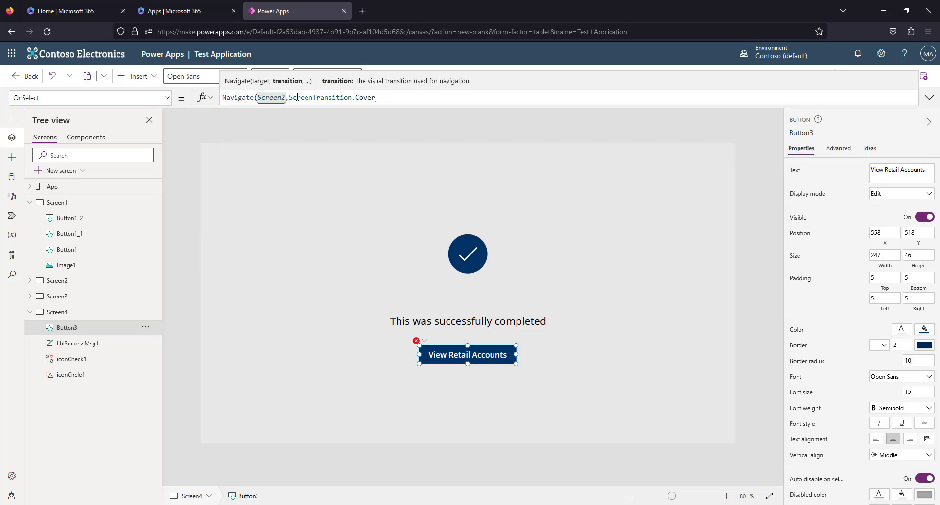
# Preview the app and test the navigation from the success screen through the accounts gallery and home screen to the new-account form.
pyautogui.click(870, 76)
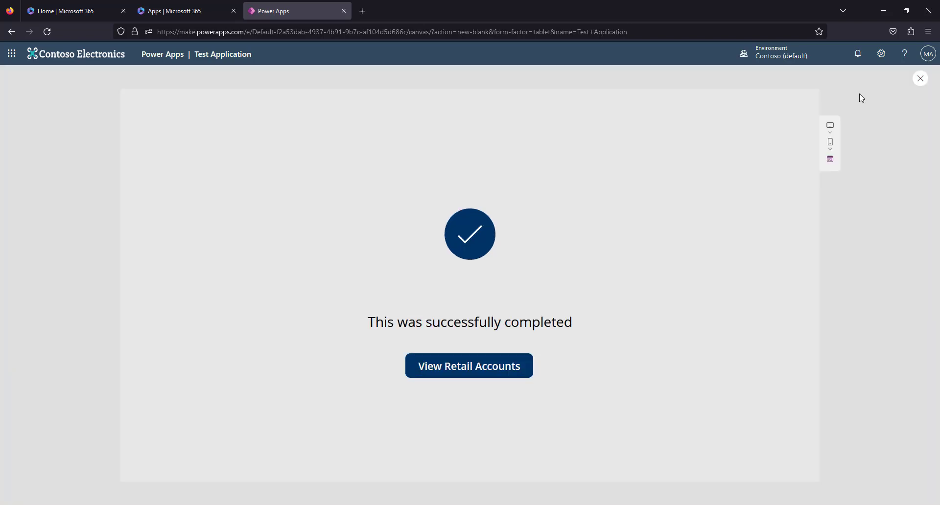
pyautogui.click(460, 382)
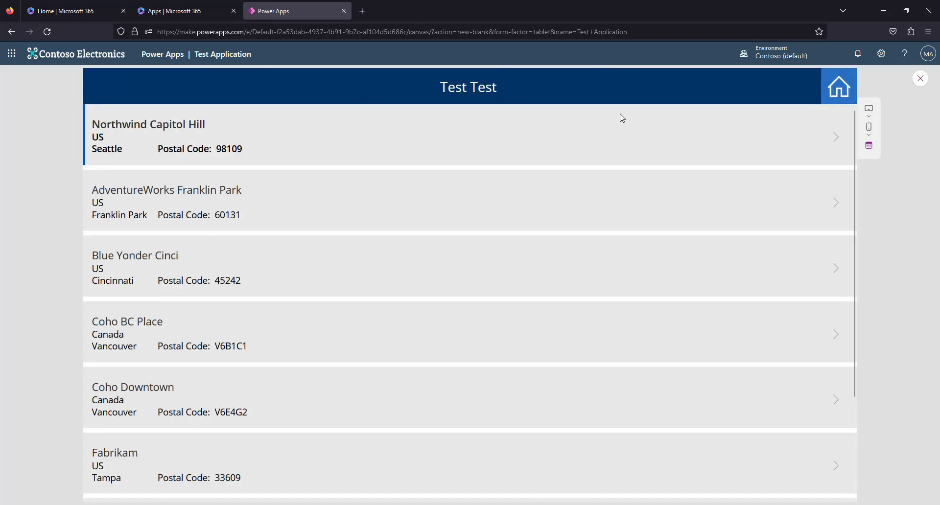
pyautogui.click(823, 84)
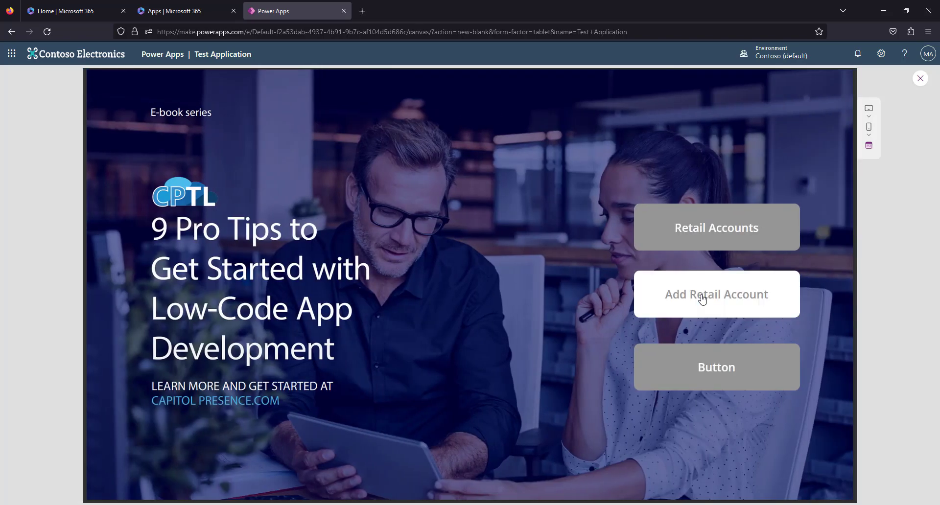
pyautogui.click(700, 297)
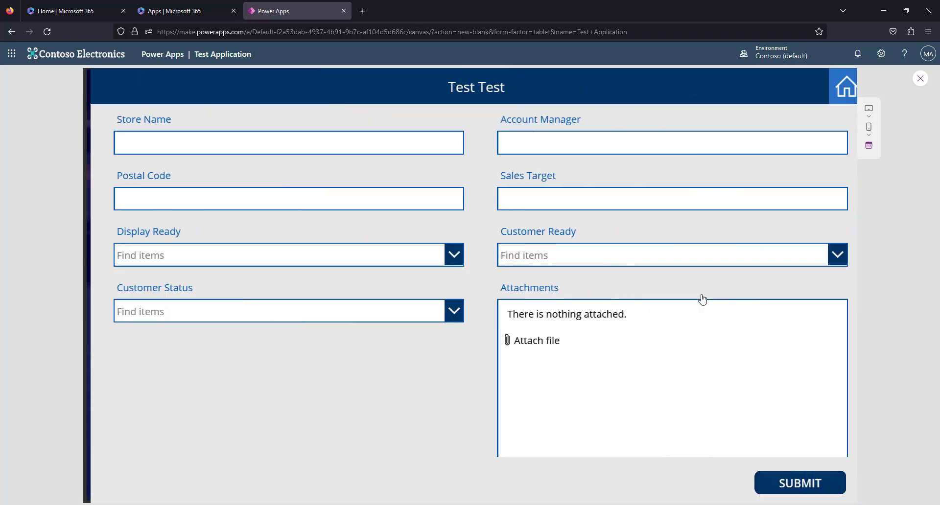
# Fill in Store Name "This is a test", the account manager's name, postal code, Sales Target 1234, Yes for both ready fields, and status On hold.
pyautogui.click(201, 140)
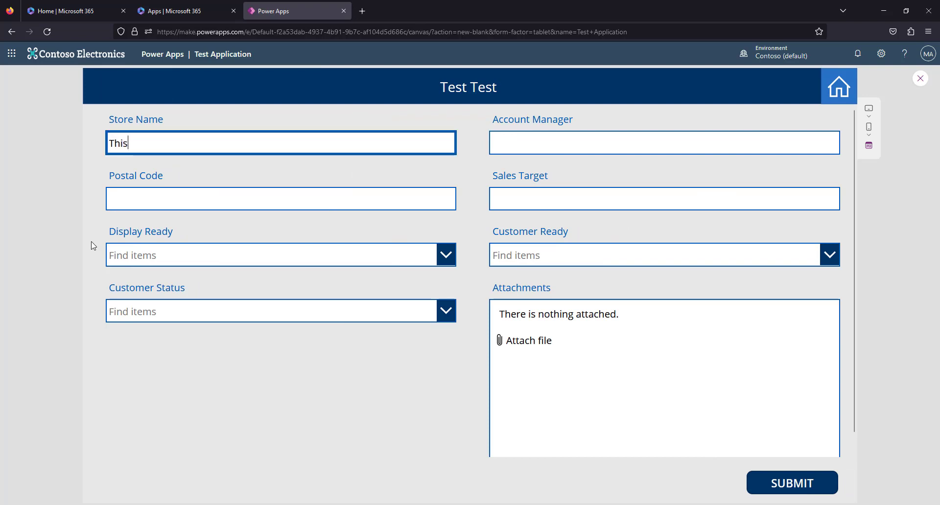
pyautogui.write('This is a test')
pyautogui.press('Tab')
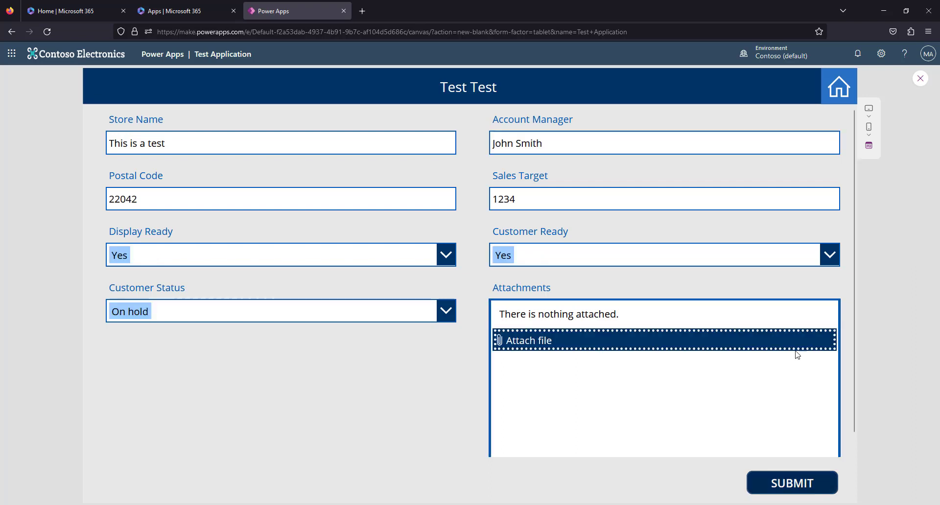
pyautogui.click(797, 376)
pyautogui.scroll(1, 795, 367)
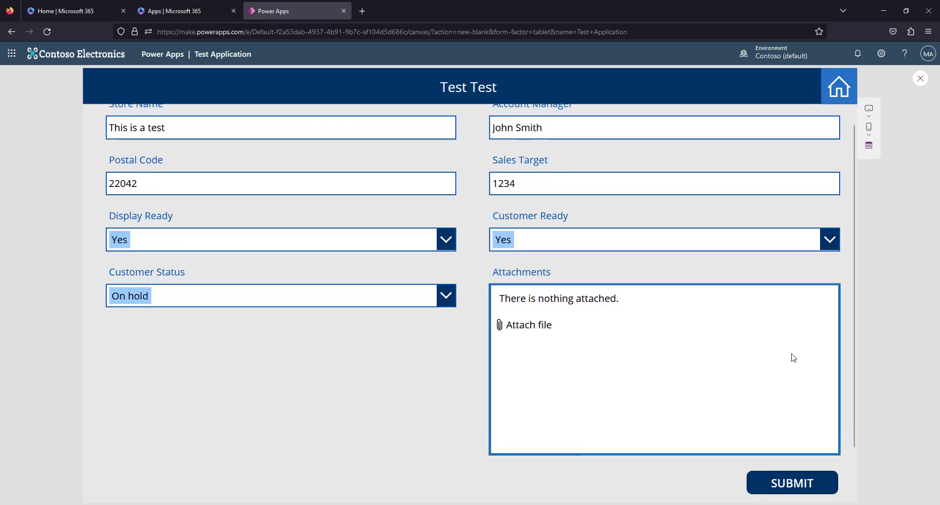
pyautogui.scroll(1, 791, 357)
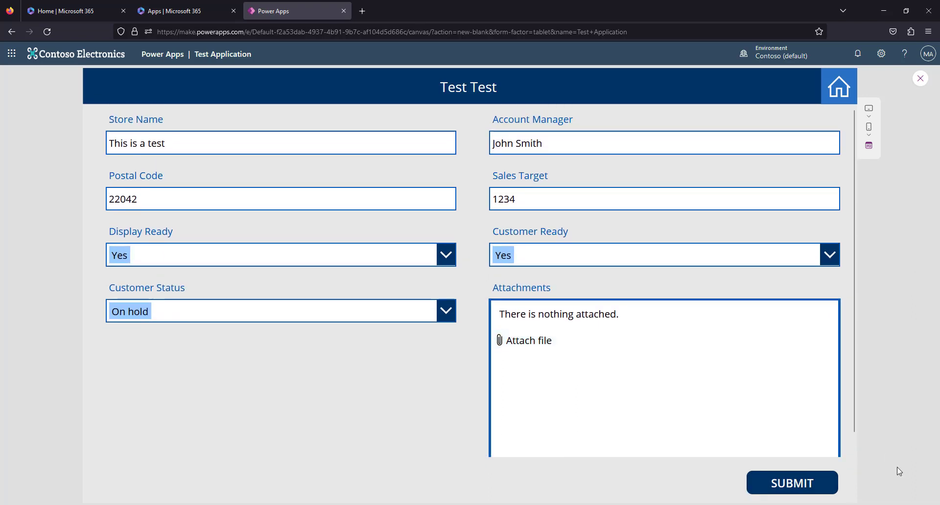
# Test submitting the filled-in account form, dismiss the notification, and return to editing.
pyautogui.click(799, 487)
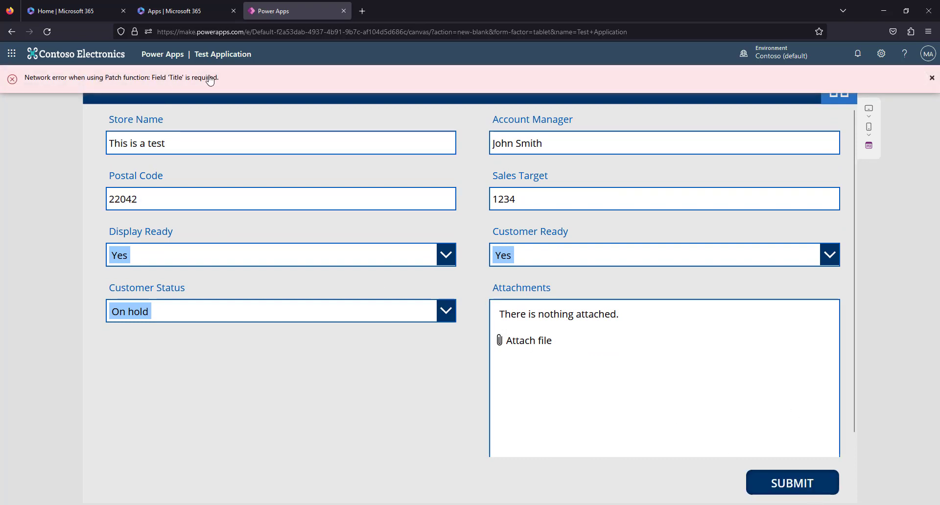
pyautogui.click(932, 78)
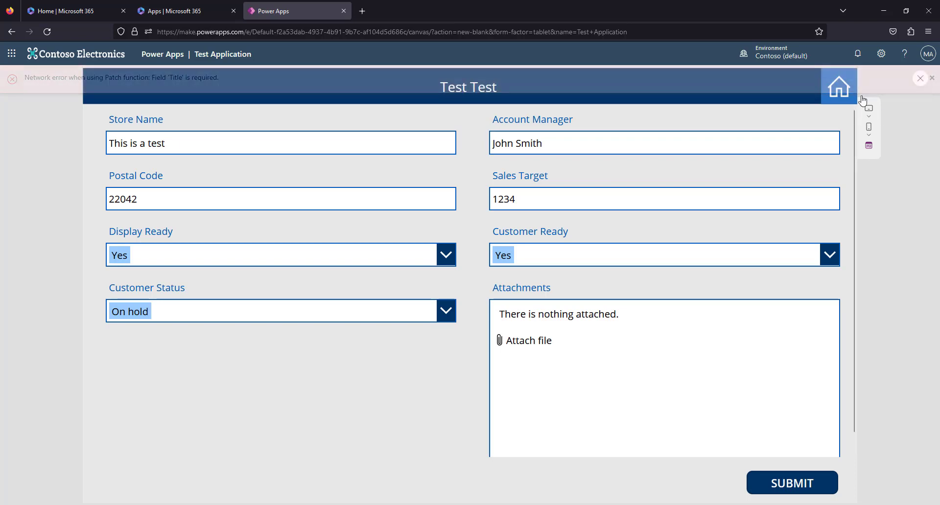
pyautogui.click(932, 79)
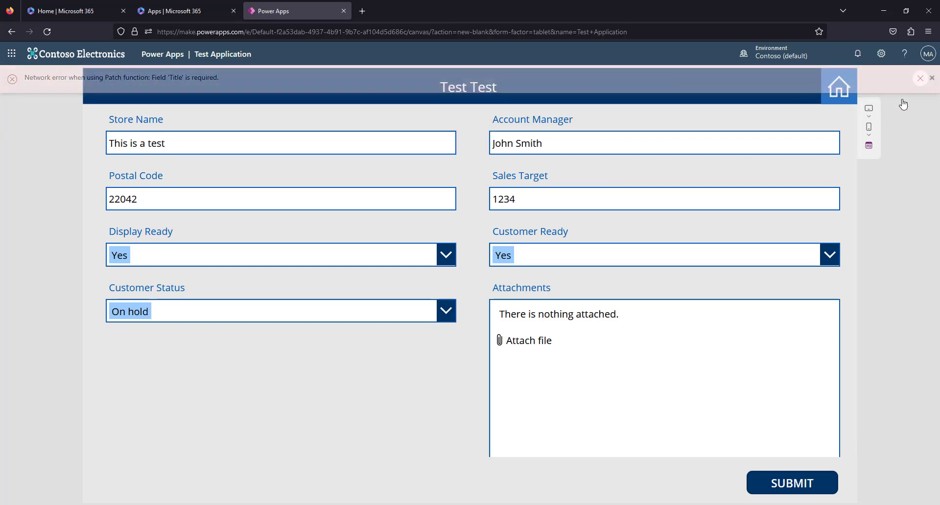
pyautogui.click(925, 84)
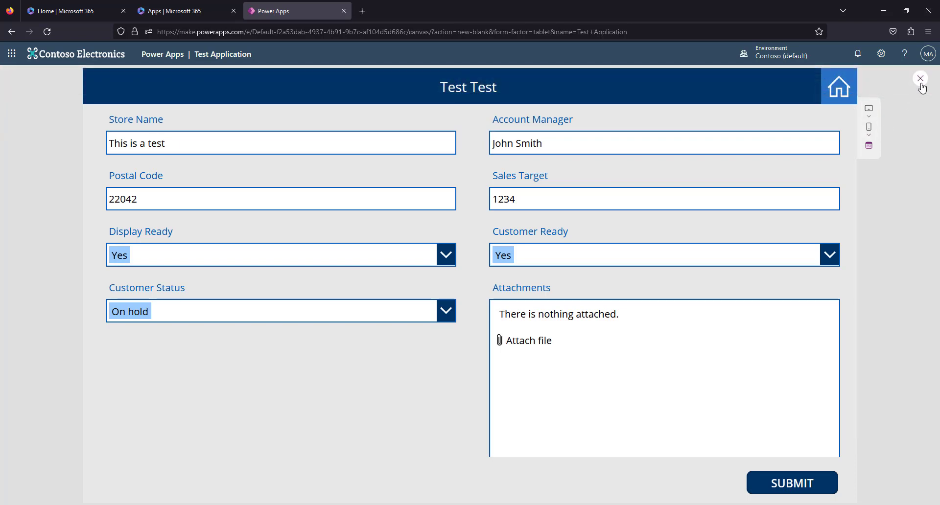
pyautogui.click(920, 84)
pyautogui.click(552, 323)
pyautogui.click(377, 398)
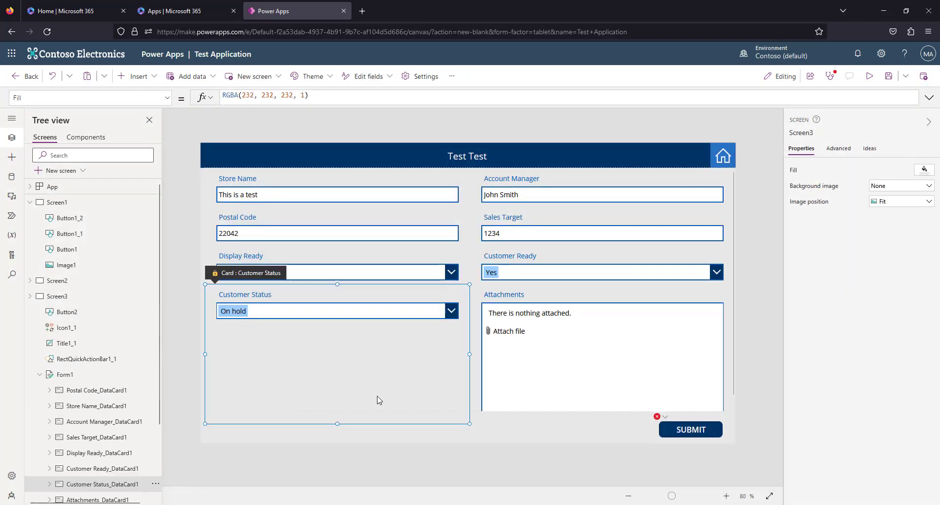
pyautogui.click(736, 333)
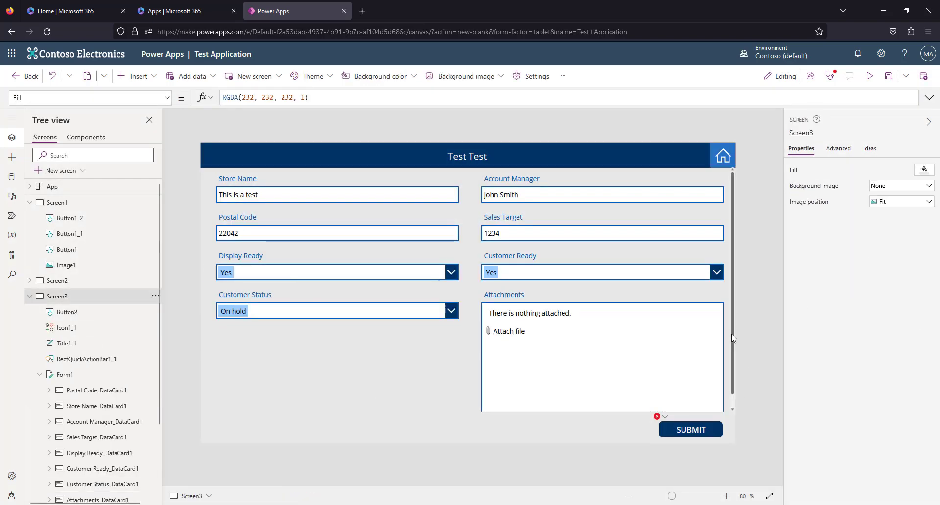
# Add the Title field to the account form and move it to the top of the field list.
pyautogui.click(733, 336)
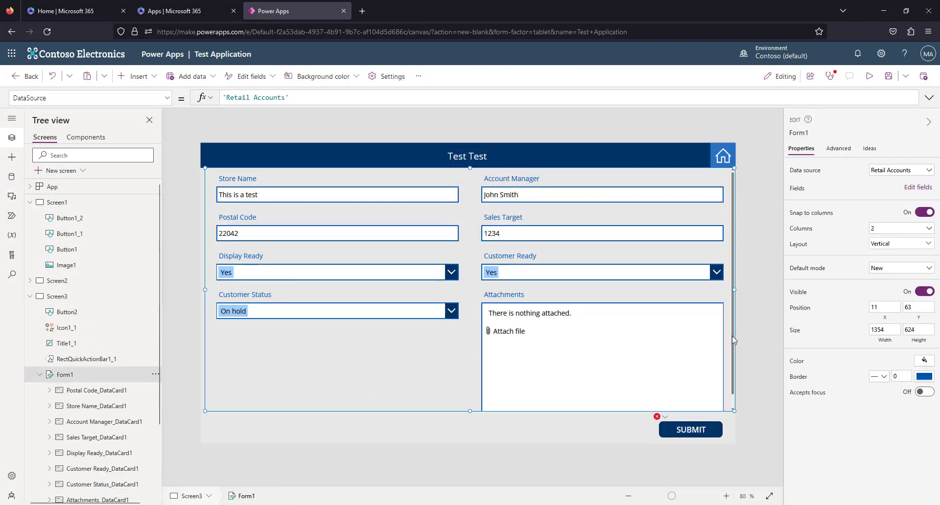
pyautogui.click(914, 187)
pyautogui.click(651, 142)
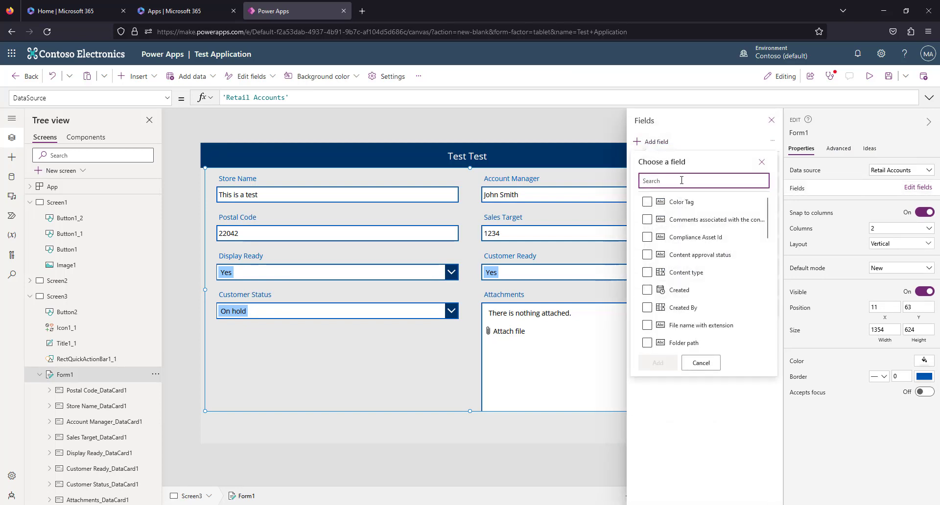
pyautogui.write('title')
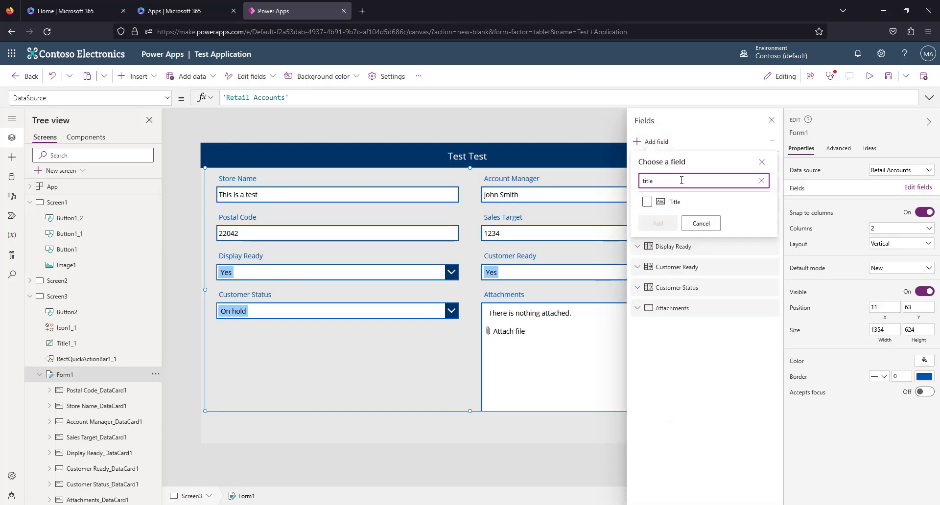
pyautogui.click(646, 202)
pyautogui.click(657, 223)
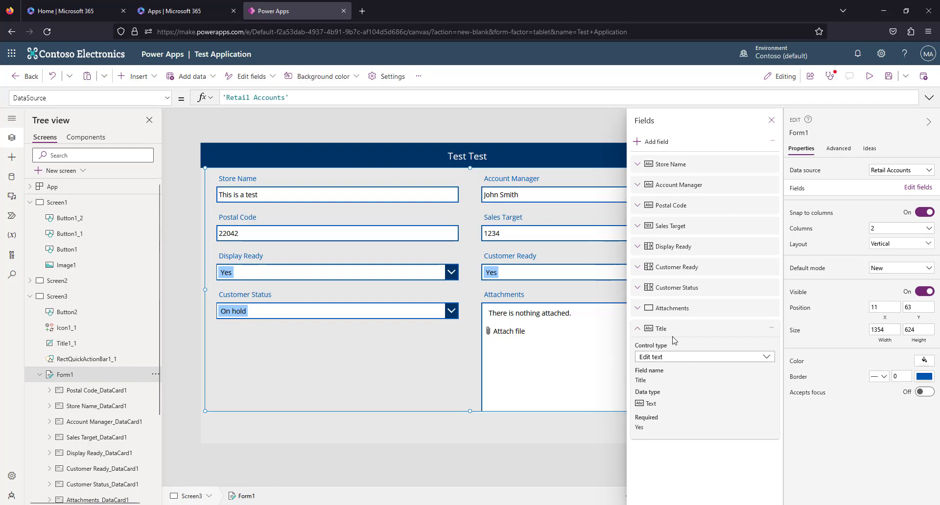
pyautogui.moveTo(671, 331); pyautogui.dragTo(672, 163)
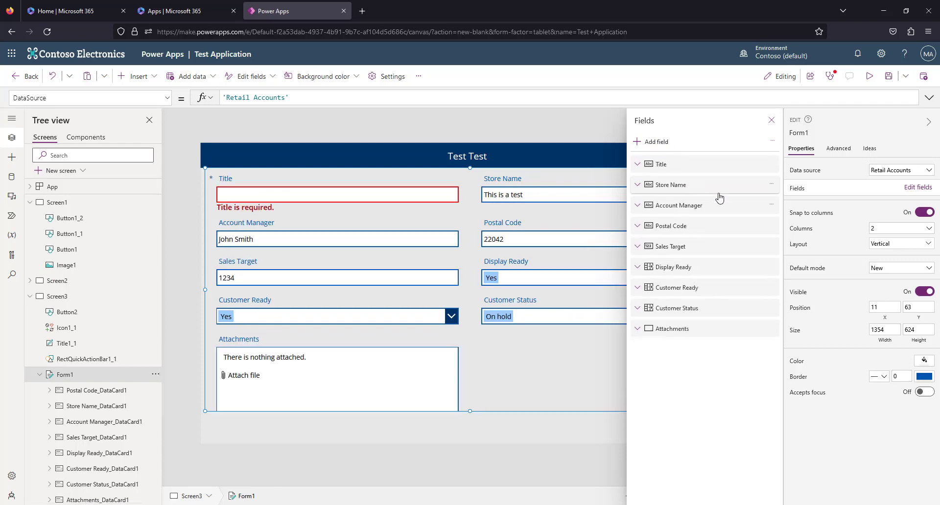
pyautogui.click(772, 121)
# Shrink the Attachments box on the form to a height of about 116.
pyautogui.click(412, 441)
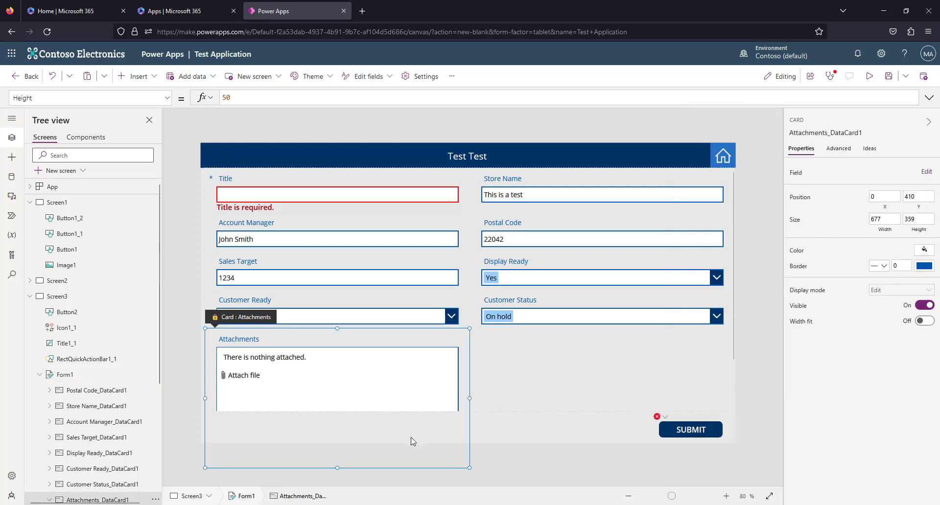
pyautogui.click(336, 401)
pyautogui.moveTo(338, 429); pyautogui.dragTo(343, 392)
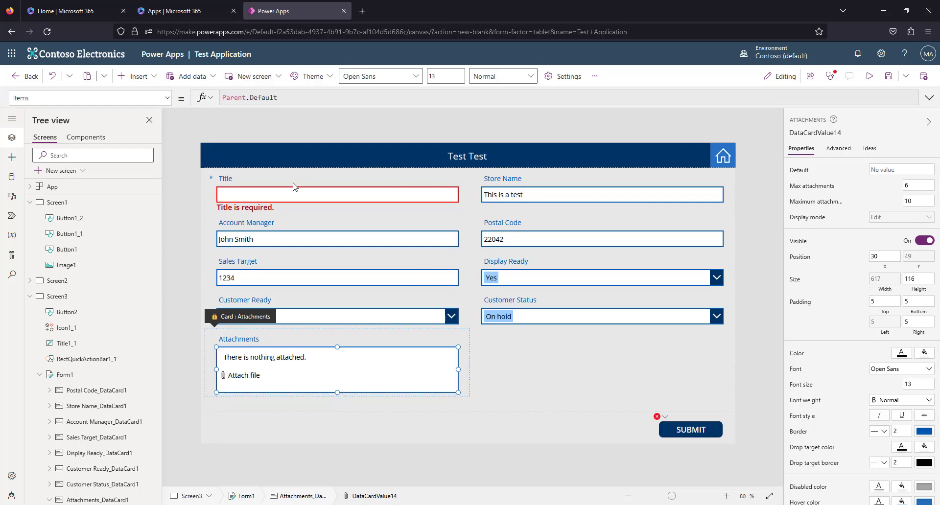
# Set the Title card label's Text formula to "Unique Title Name".
pyautogui.click(234, 189)
pyautogui.click(228, 177)
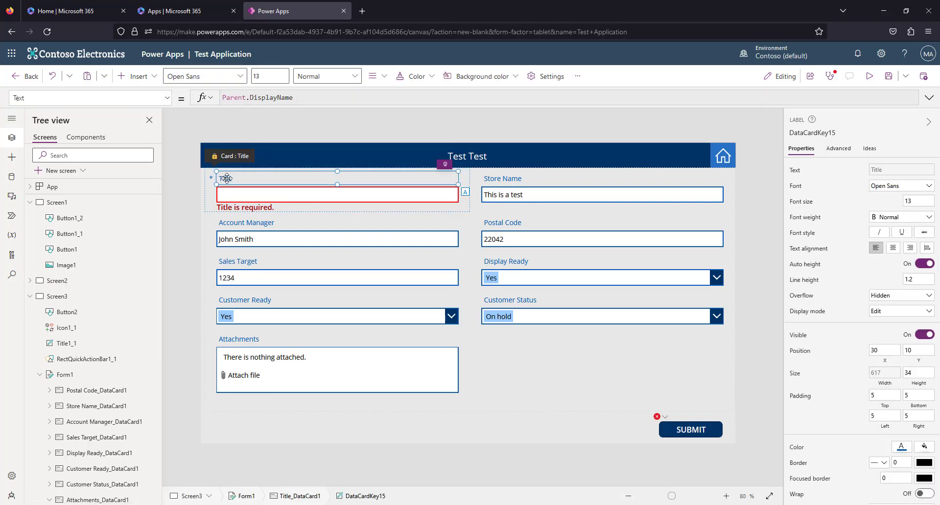
pyautogui.rightClick(227, 177)
pyautogui.click(246, 187)
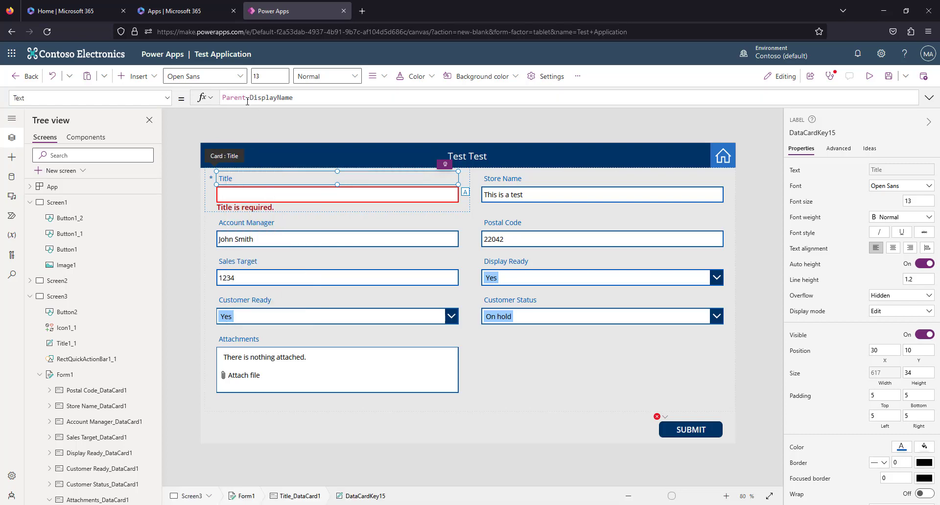
pyautogui.tripleClick(286, 98)
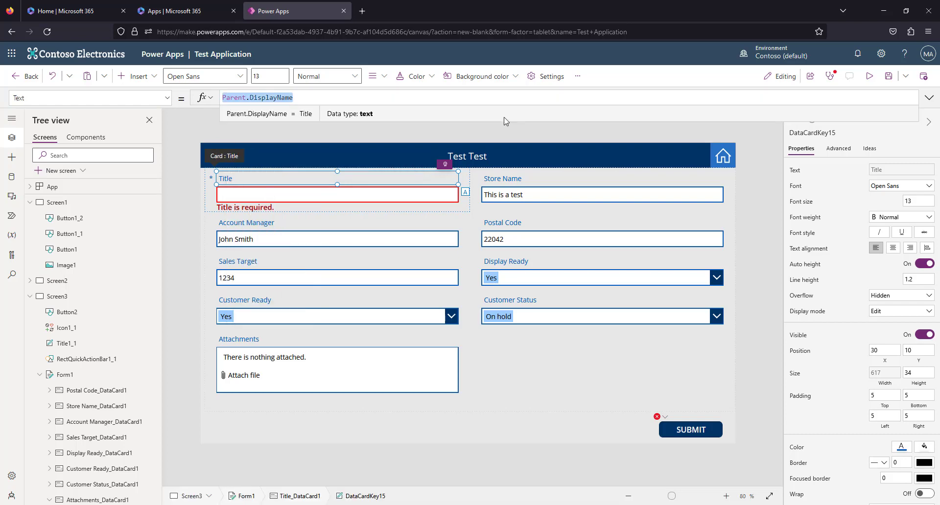
pyautogui.write('"')
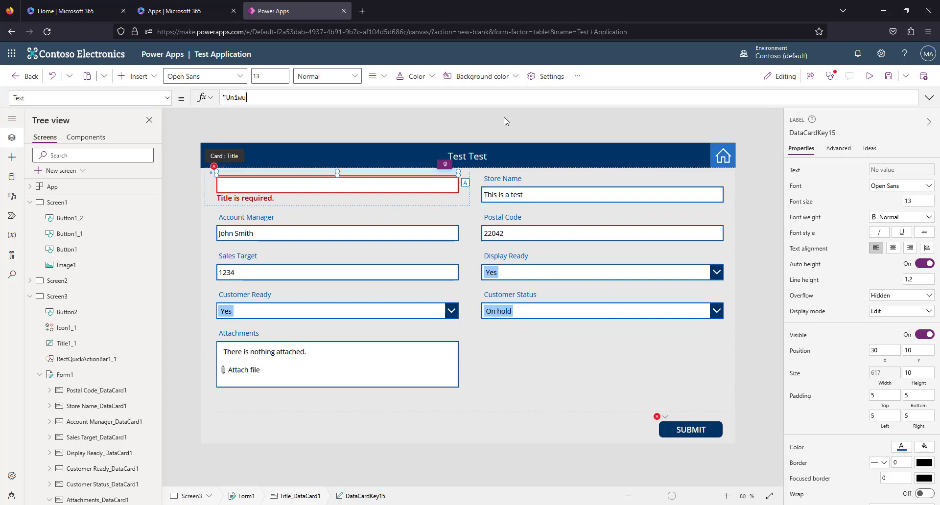
pyautogui.write('Unique Title Na')
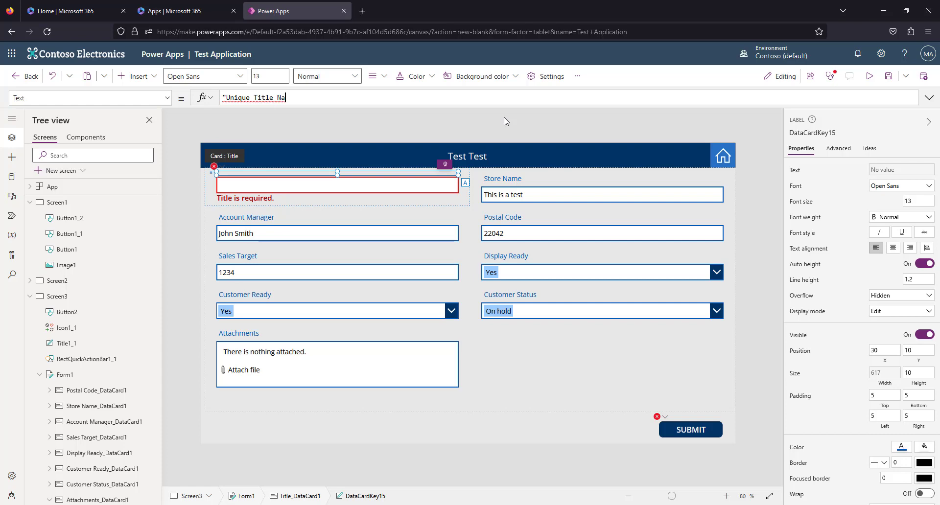
pyautogui.write('me"')
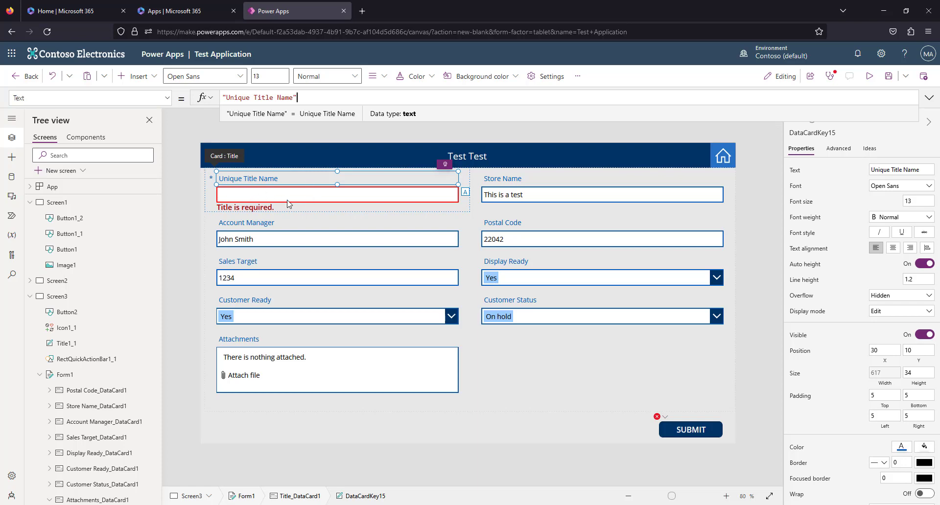
# Set the Title text input's Default formula to User().FullName & " " & Today().
pyautogui.click(266, 195)
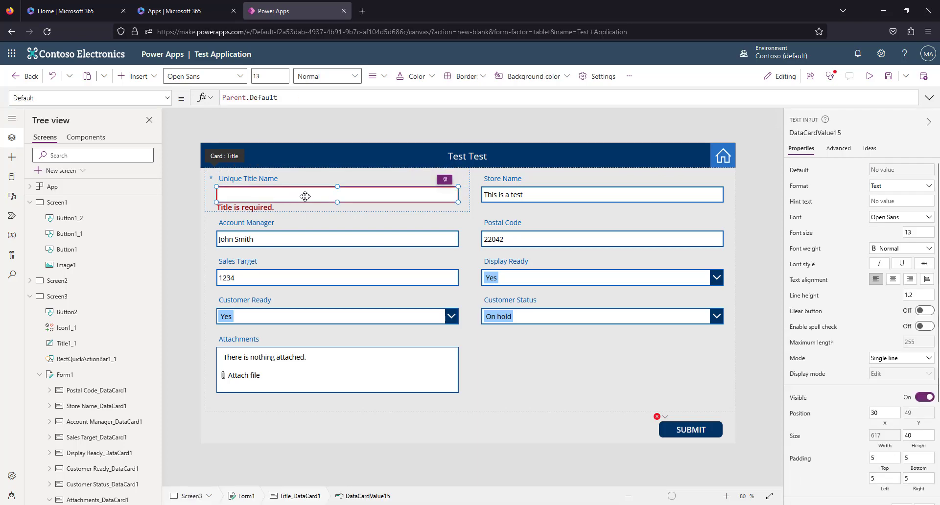
pyautogui.rightClick(306, 196)
pyautogui.click(306, 196)
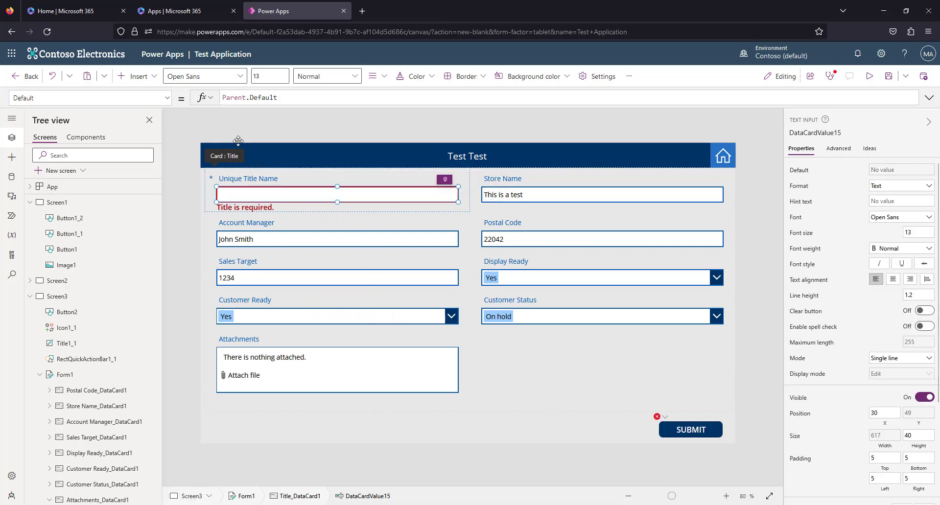
pyautogui.tripleClick(262, 98)
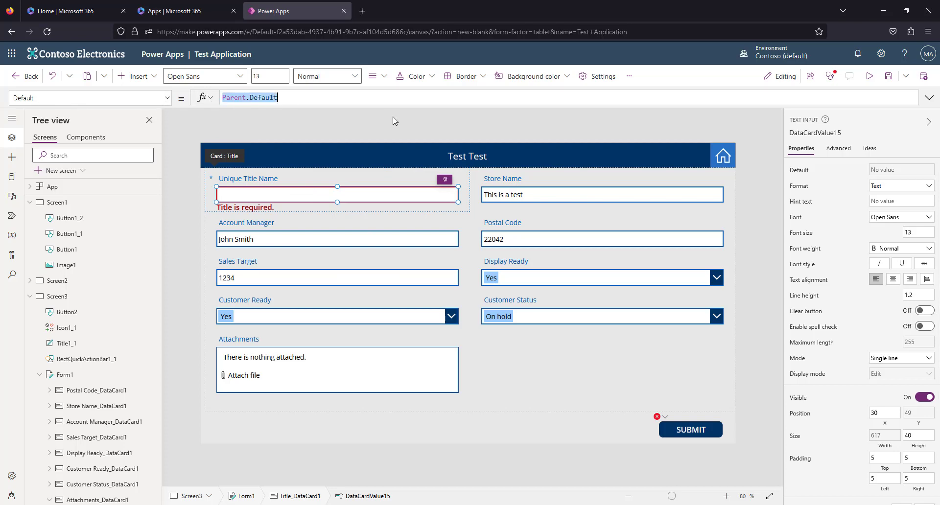
pyautogui.write('"')
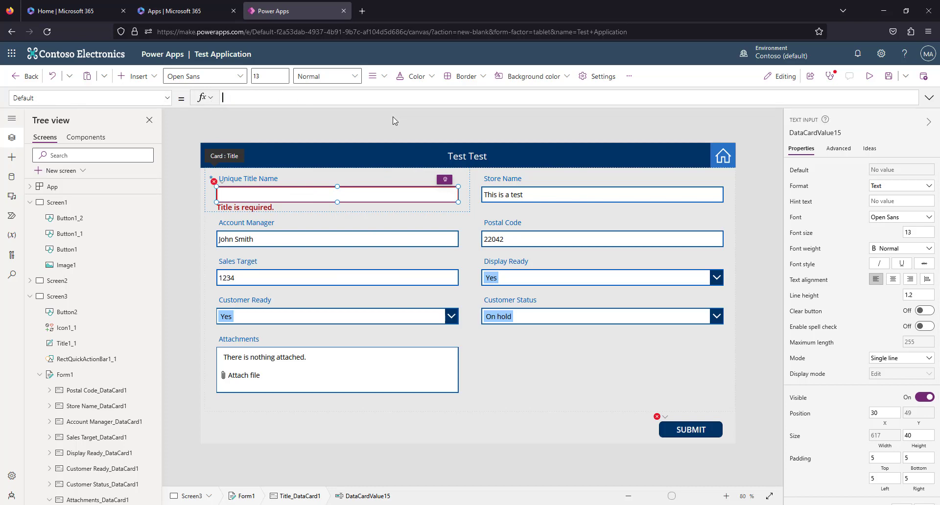
pyautogui.write('User(')
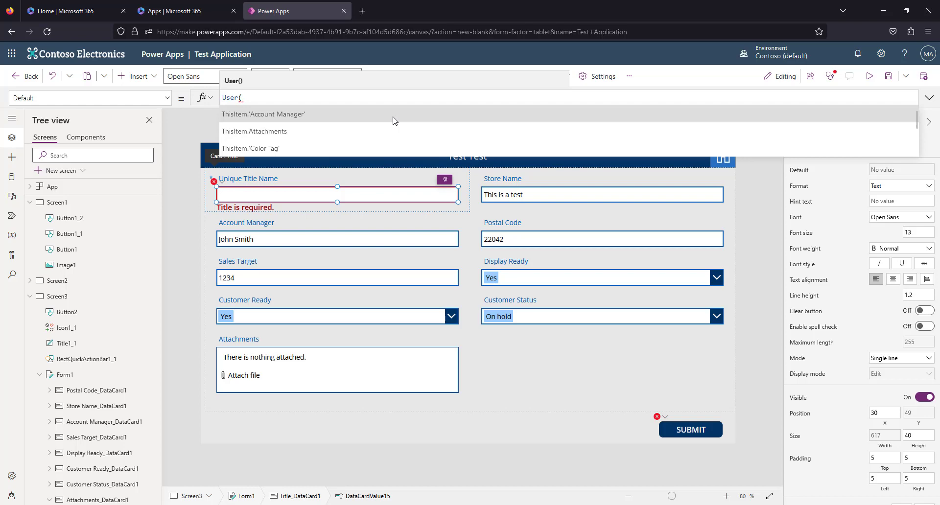
pyautogui.write(')')
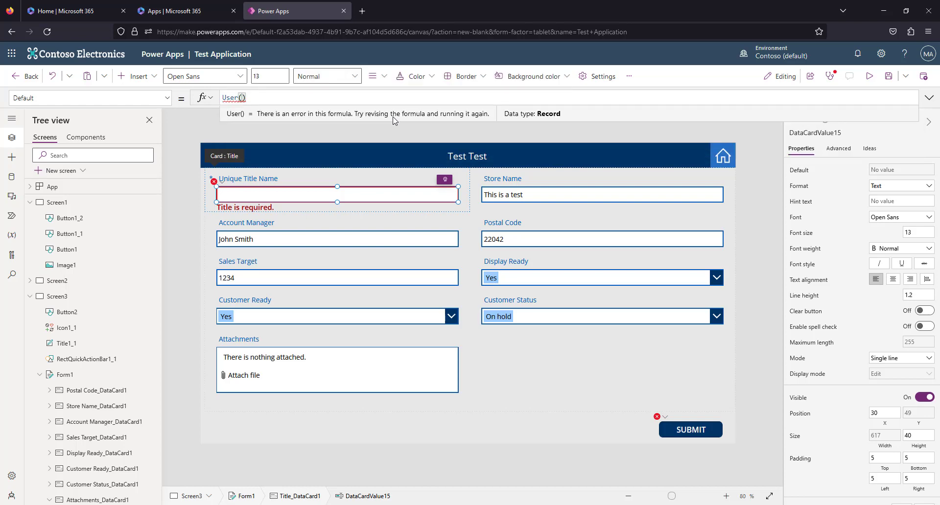
pyautogui.write('.FullName & " " & Today(')
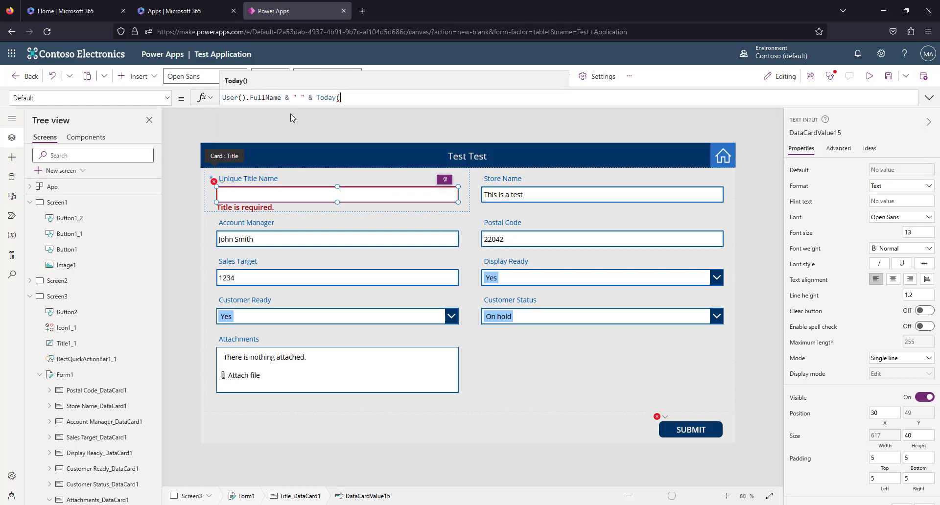
pyautogui.write(')')
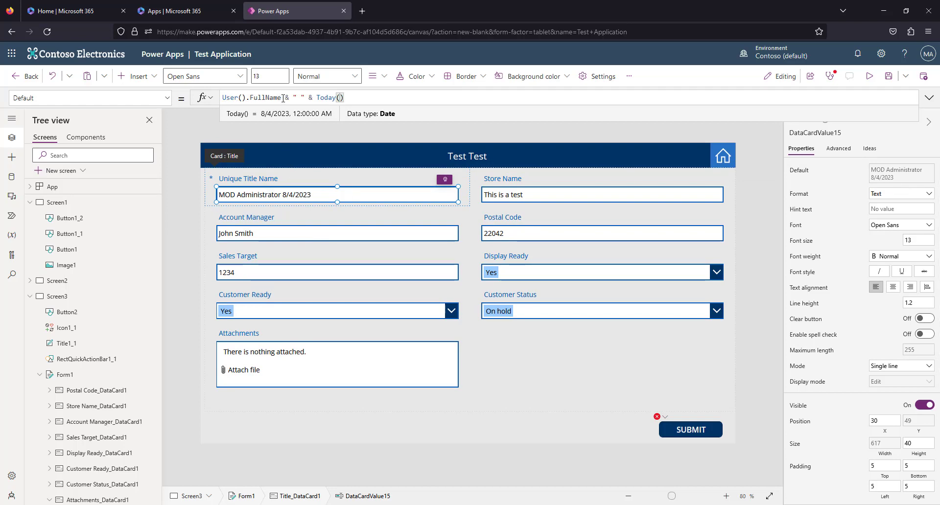
pyautogui.moveTo(282, 98); pyautogui.dragTo(224, 97)
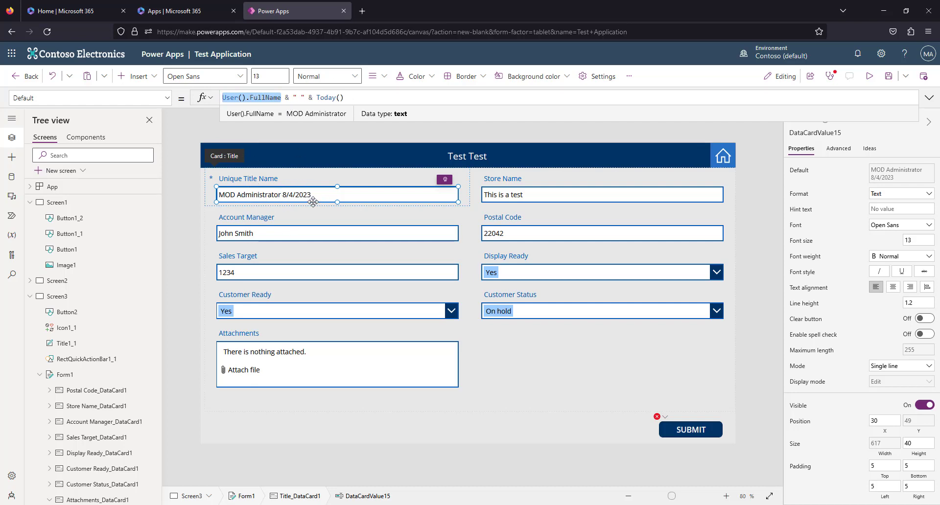
# Preview the form, test deleting characters from the Unique Title Name value, and return to editing.
pyautogui.click(869, 76)
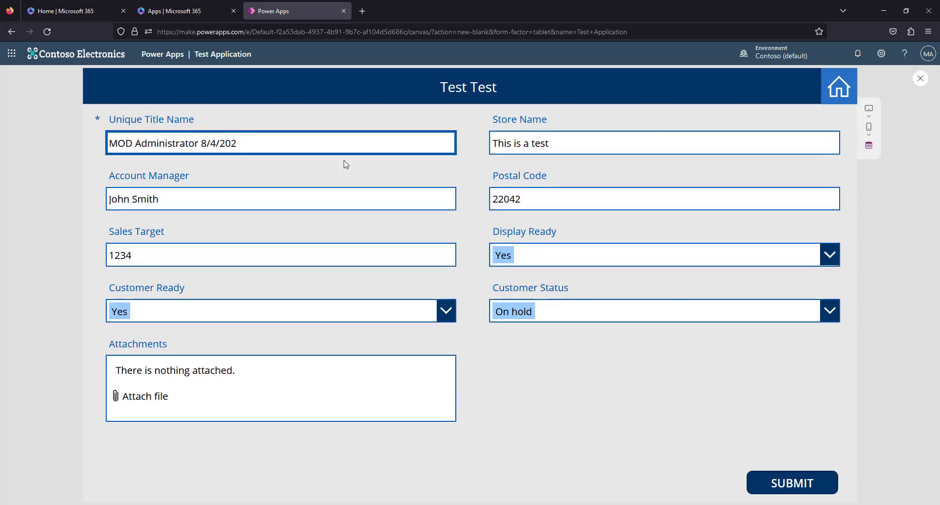
pyautogui.press('BackSpace')
pyautogui.press('BackSpace')
pyautogui.press('BackSpace')
pyautogui.press('BackSpace')
pyautogui.press('BackSpace')
pyautogui.press('BackSpace')
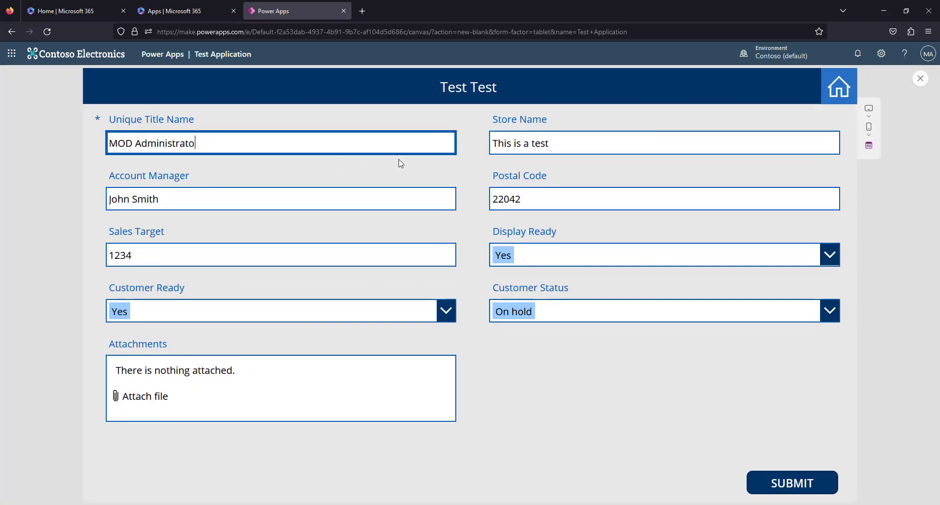
pyautogui.click(922, 79)
pyautogui.click(615, 321)
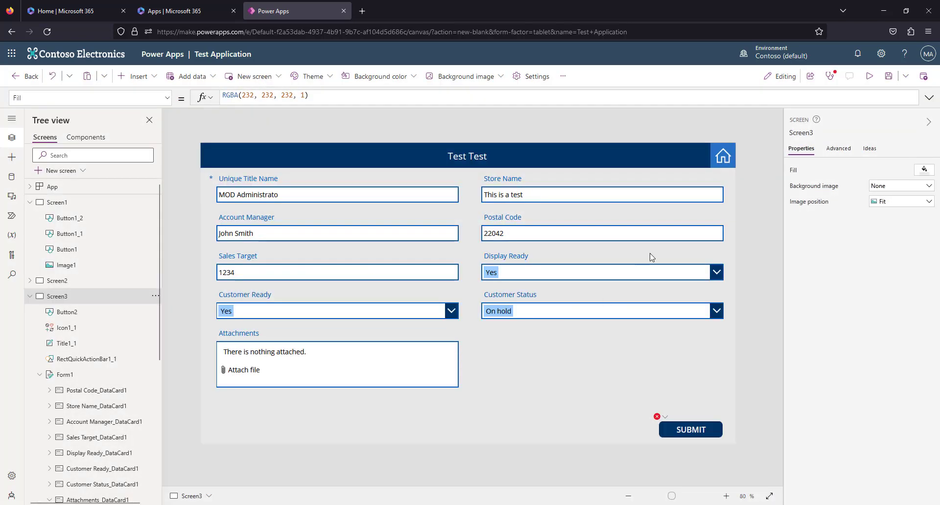
# Switch to Screen2 and back to Screen3, preview the account form again, and return to editing.
pyautogui.press('super')
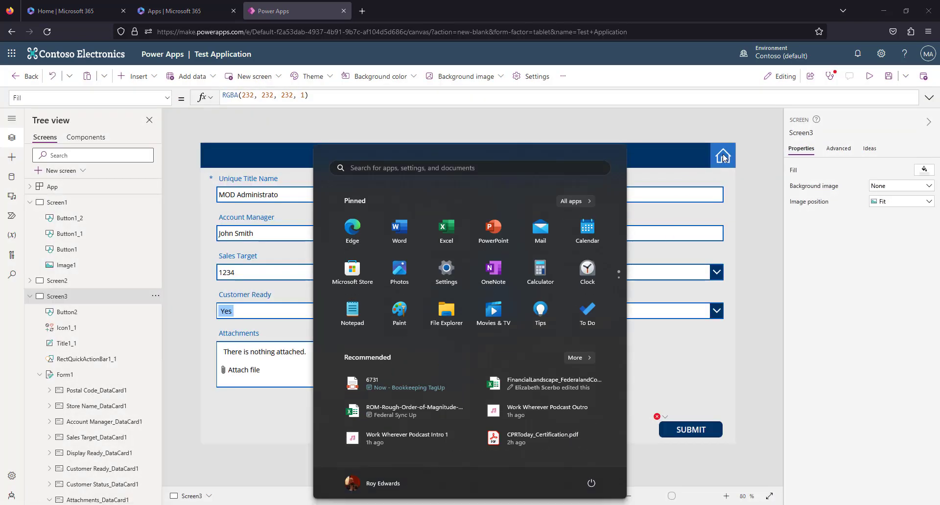
pyautogui.press('super')
pyautogui.click(63, 282)
pyautogui.click(63, 295)
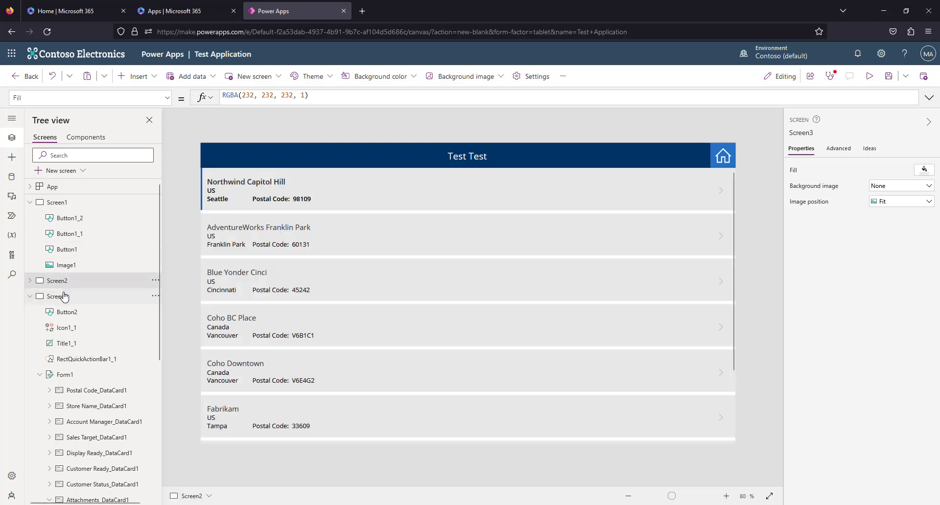
pyautogui.press('F5')
pyautogui.click(709, 307)
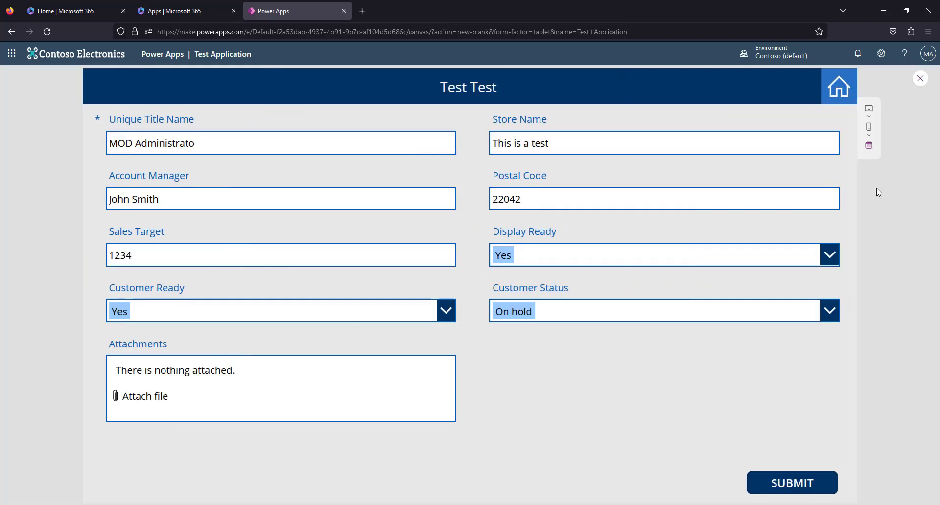
pyautogui.click(920, 79)
pyautogui.click(558, 322)
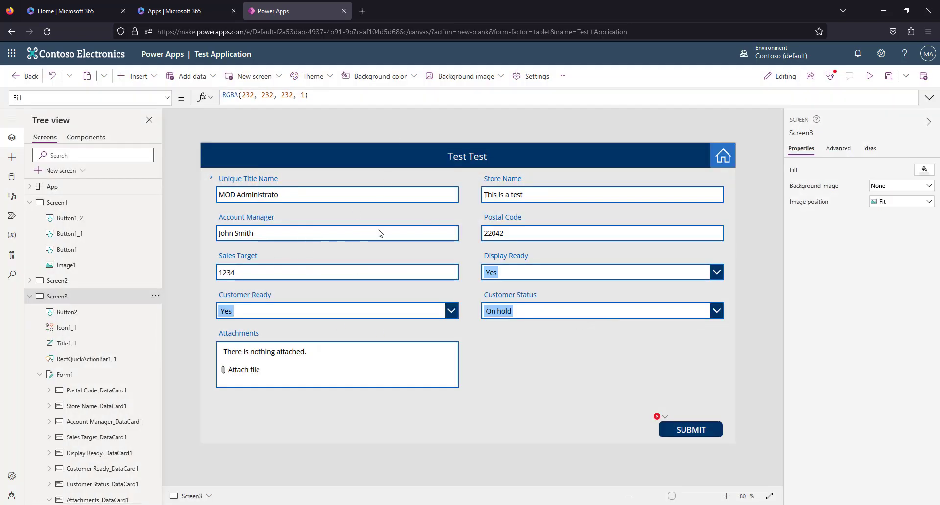
# Set the Unique Title Name text input's DisplayMode formula to DisplayMode.View.
pyautogui.click(305, 198)
pyautogui.click(270, 199)
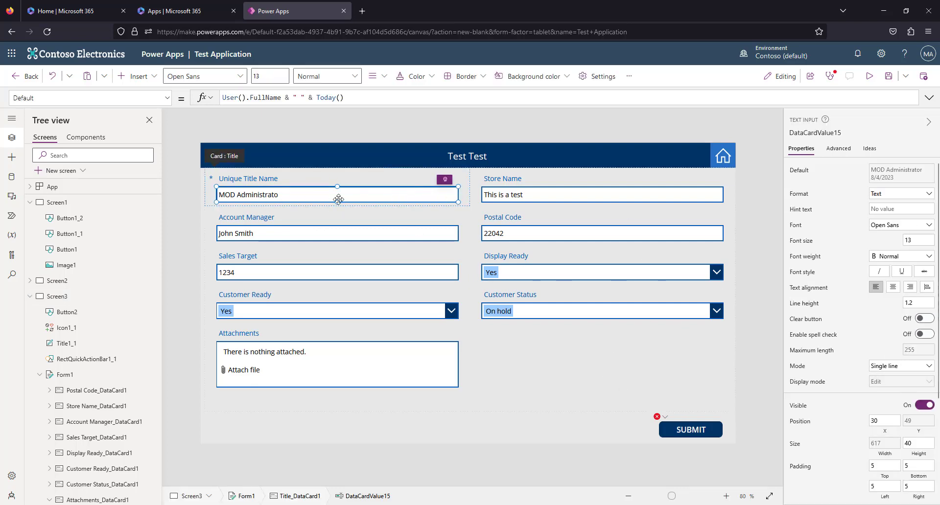
pyautogui.rightClick(307, 196)
pyautogui.click(53, 98)
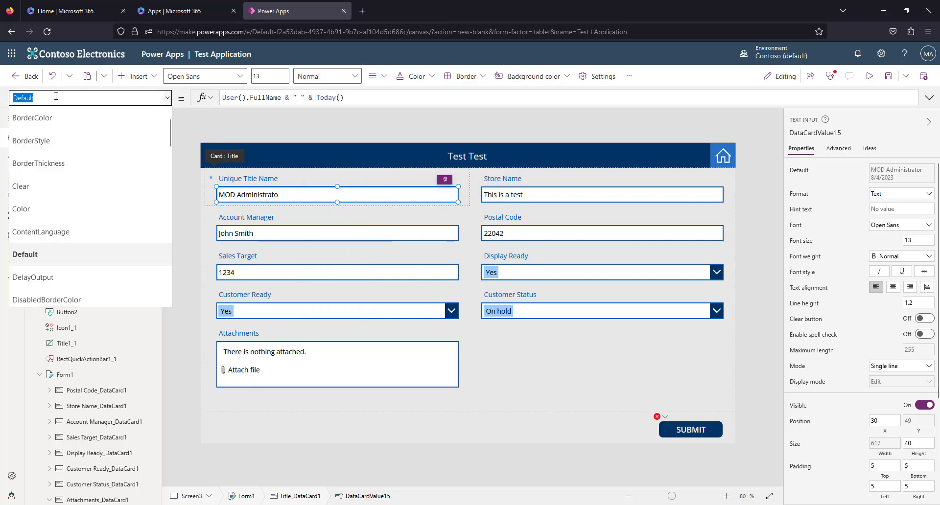
pyautogui.scroll(-5, 82, 239)
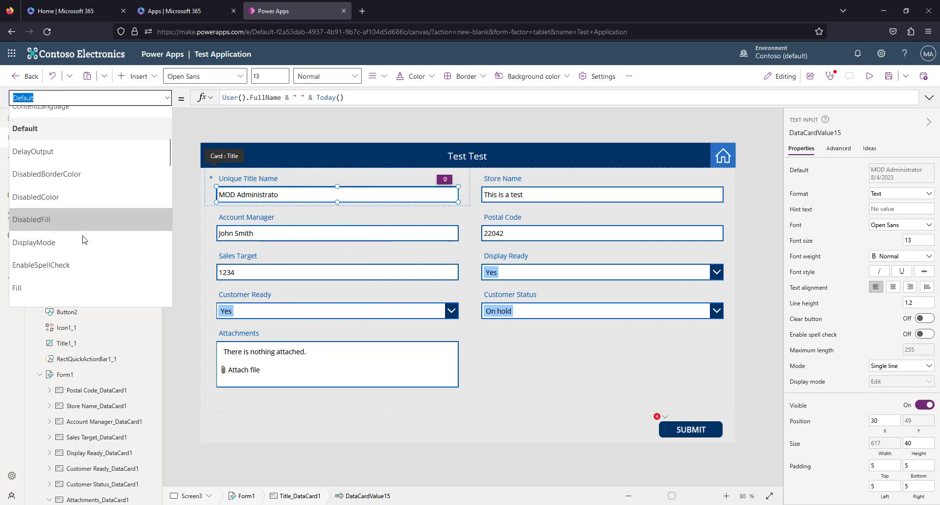
pyautogui.scroll(-6, 83, 236)
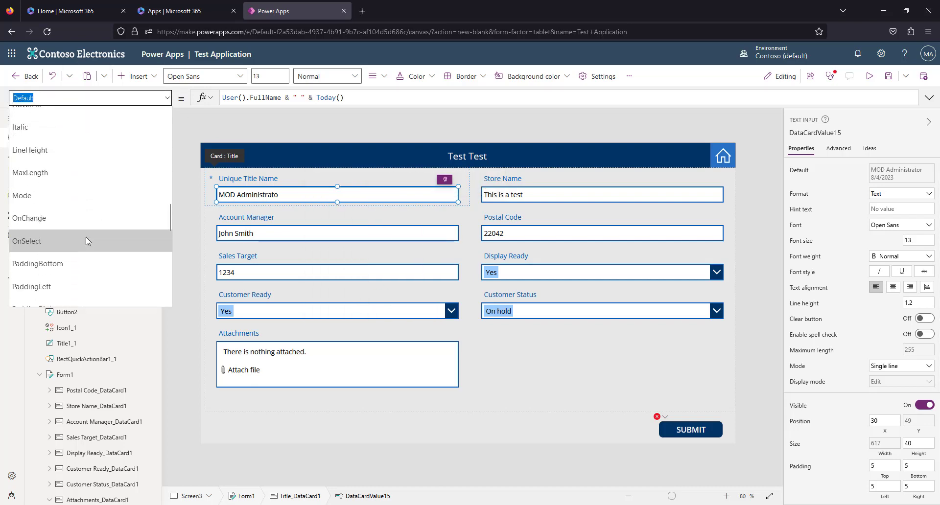
pyautogui.scroll(12, 87, 237)
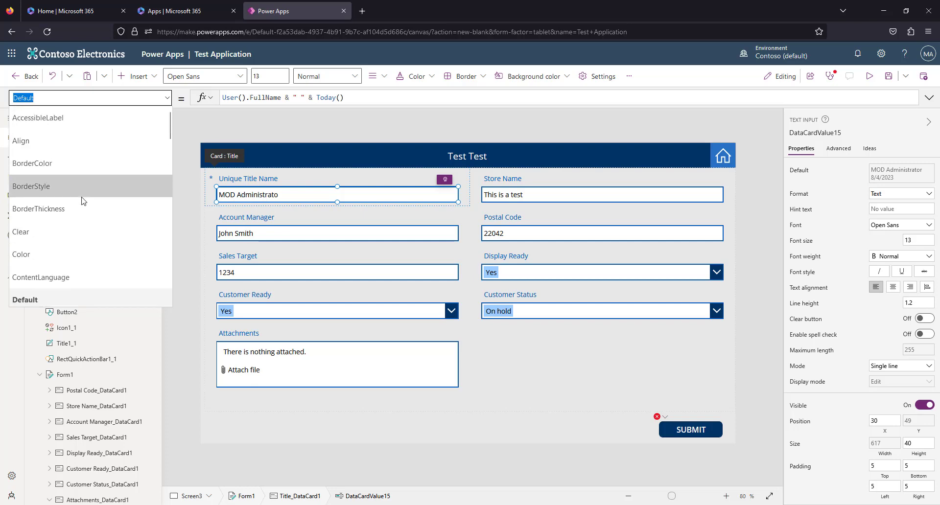
pyautogui.write('DisplayMode')
pyautogui.press('Return')
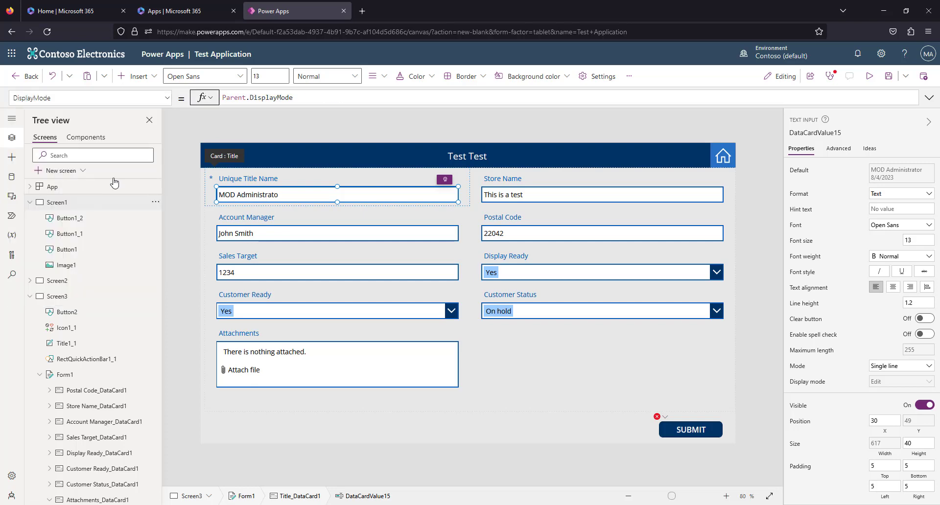
pyautogui.tripleClick(264, 98)
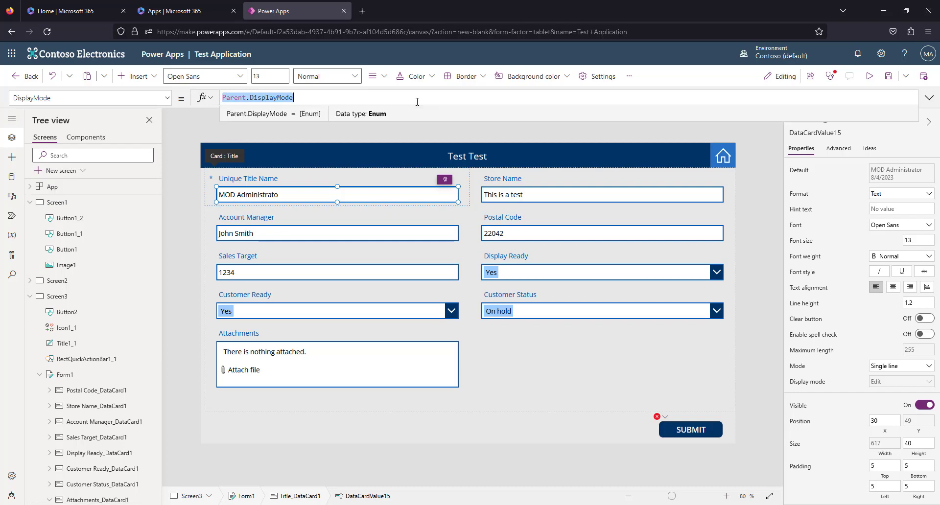
pyautogui.write('view')
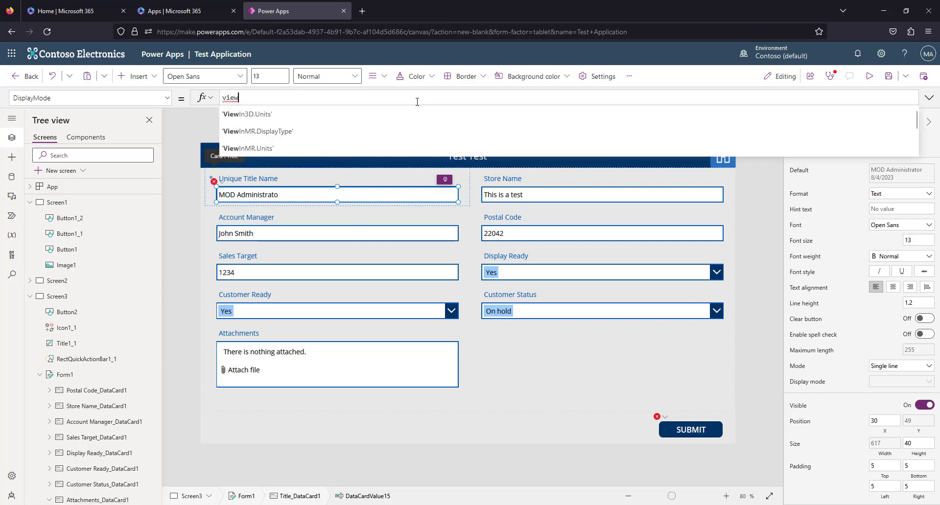
pyautogui.write('display')
pyautogui.press('Tab')
pyautogui.write('.View')
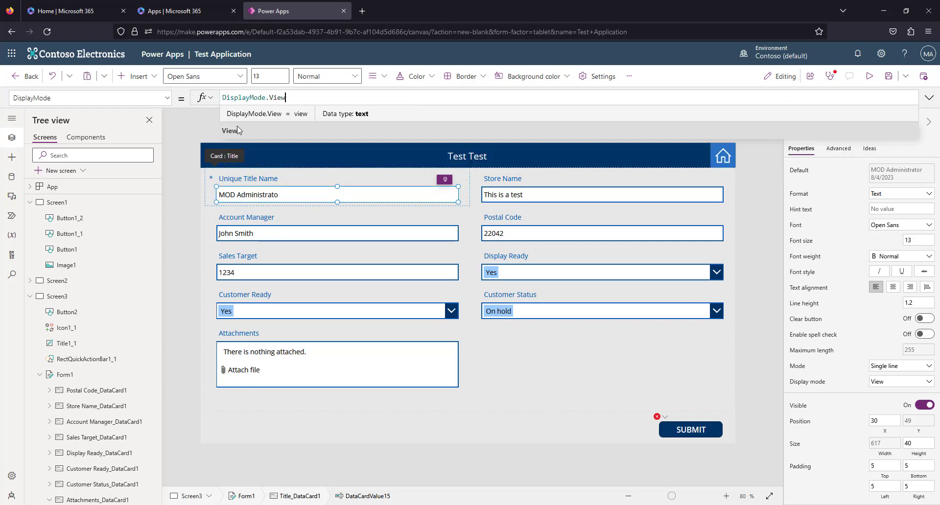
pyautogui.click(236, 130)
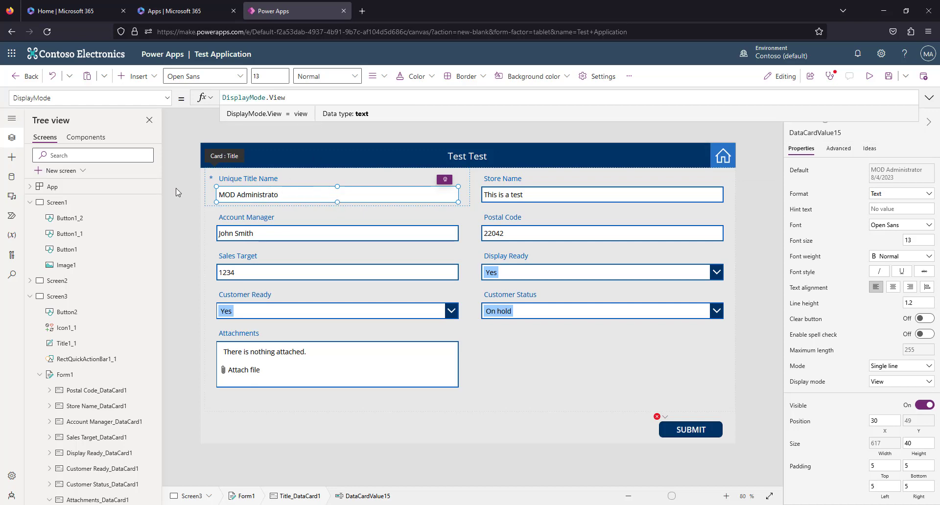
pyautogui.click(194, 205)
pyautogui.click(333, 198)
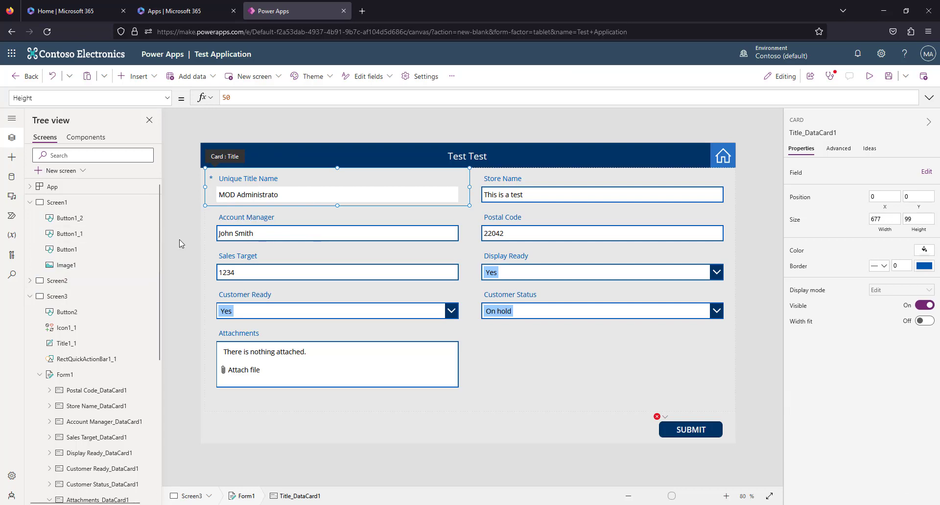
# Preview the account form, go to the home screen and reopen the form, and return to editing.
pyautogui.click(870, 76)
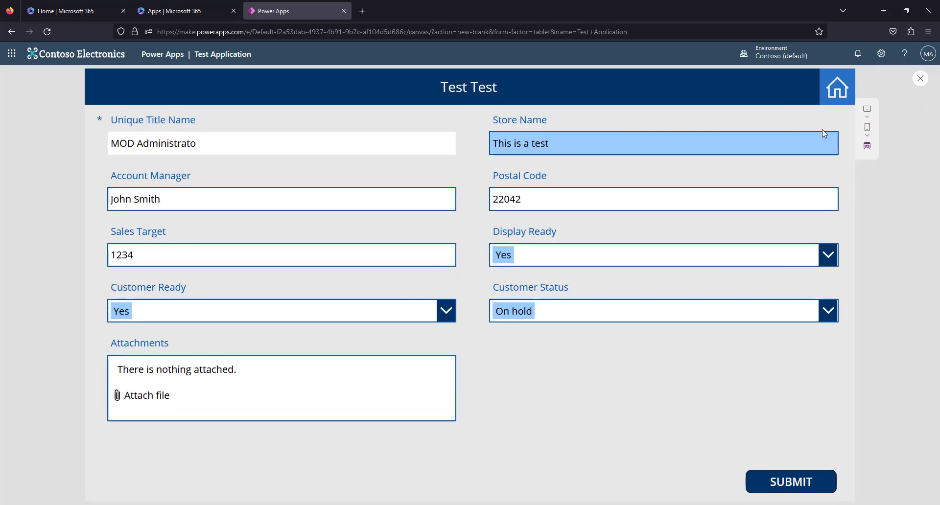
pyautogui.click(844, 96)
pyautogui.click(663, 304)
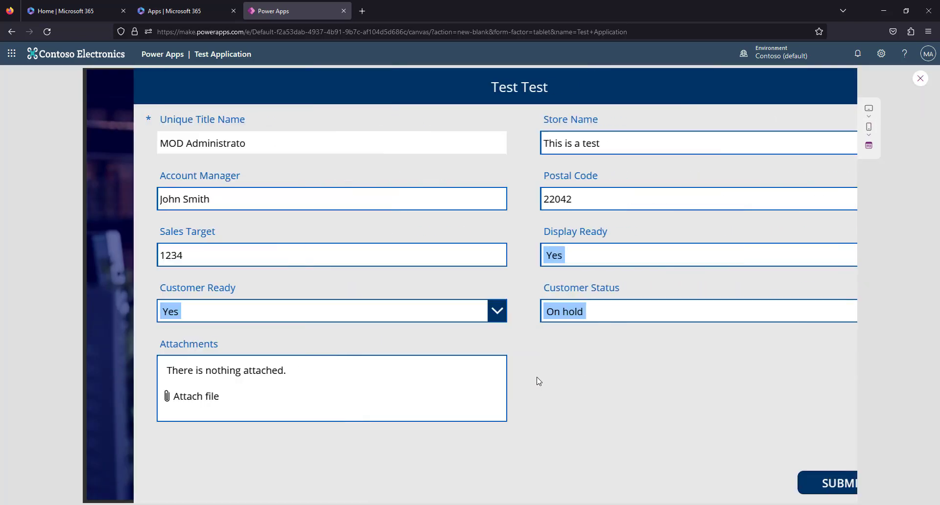
pyautogui.click(920, 78)
pyautogui.click(560, 323)
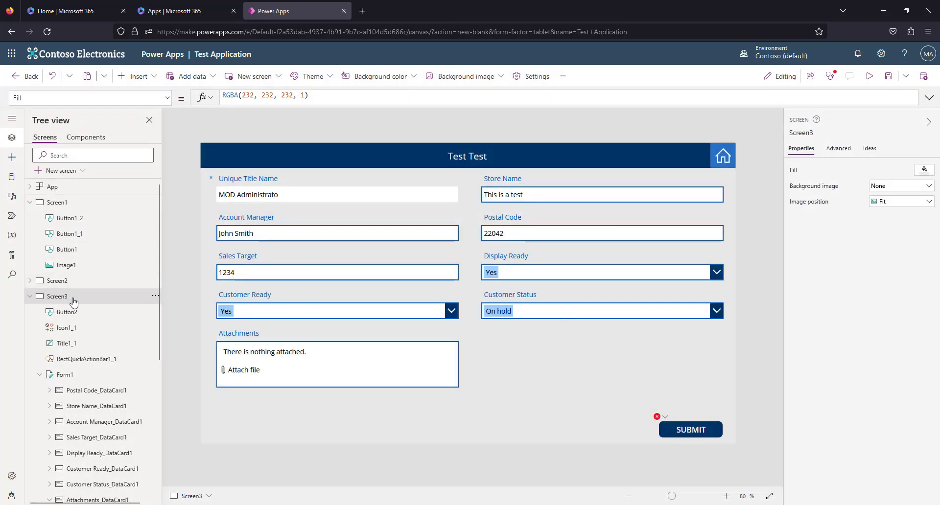
# Set Screen3's OnVisible formula to NewForm(Form1).
pyautogui.click(55, 98)
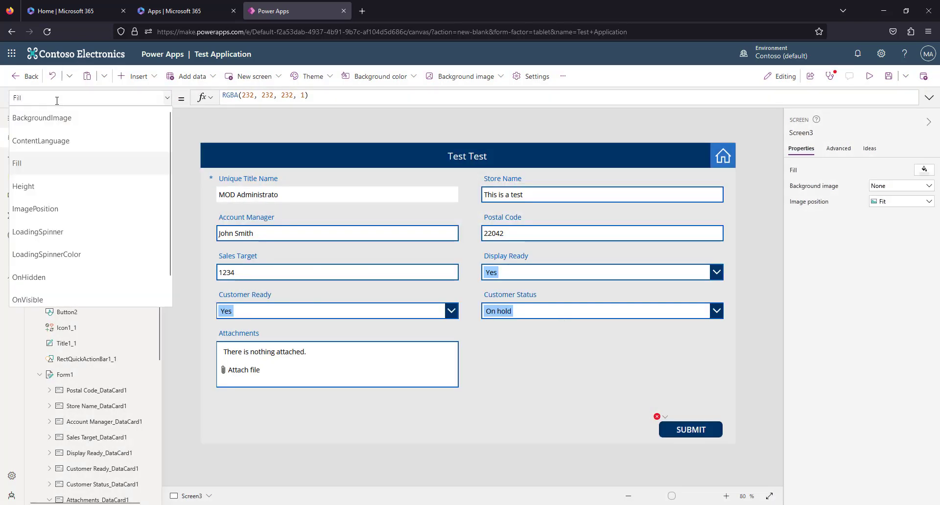
pyautogui.write('OnVisible')
pyautogui.press('Tab')
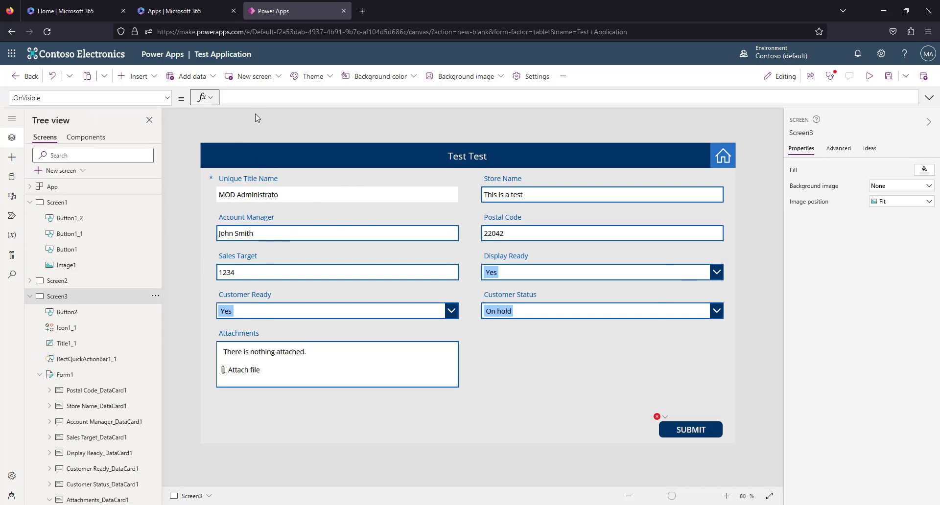
pyautogui.click(241, 98)
pyautogui.write('newf')
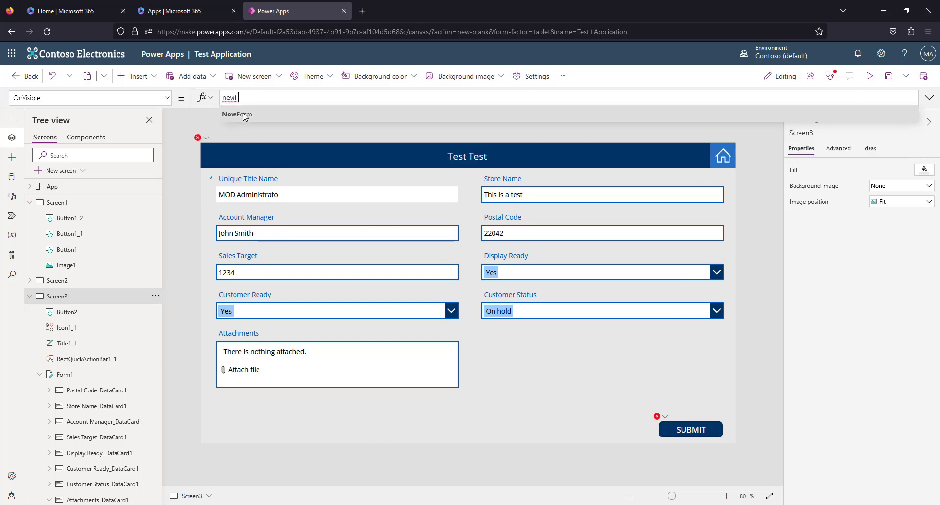
pyautogui.click(243, 114)
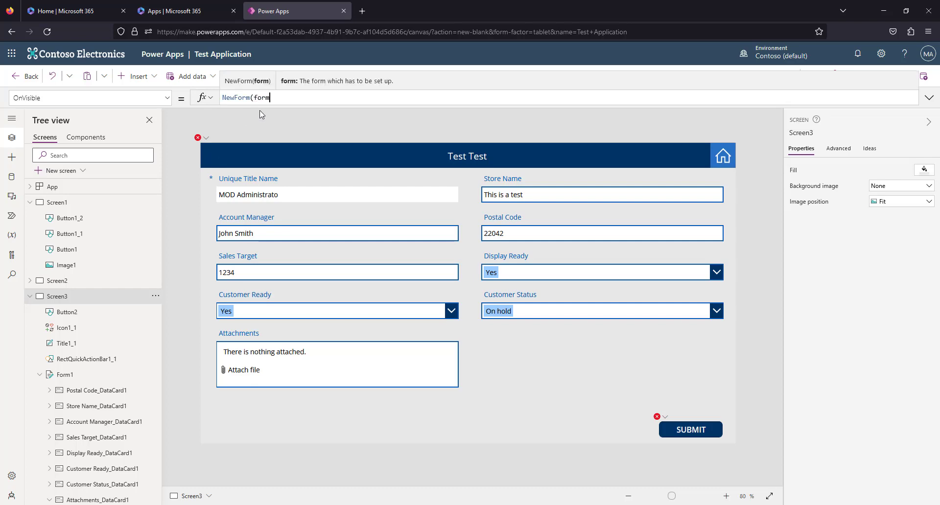
pyautogui.click(260, 114)
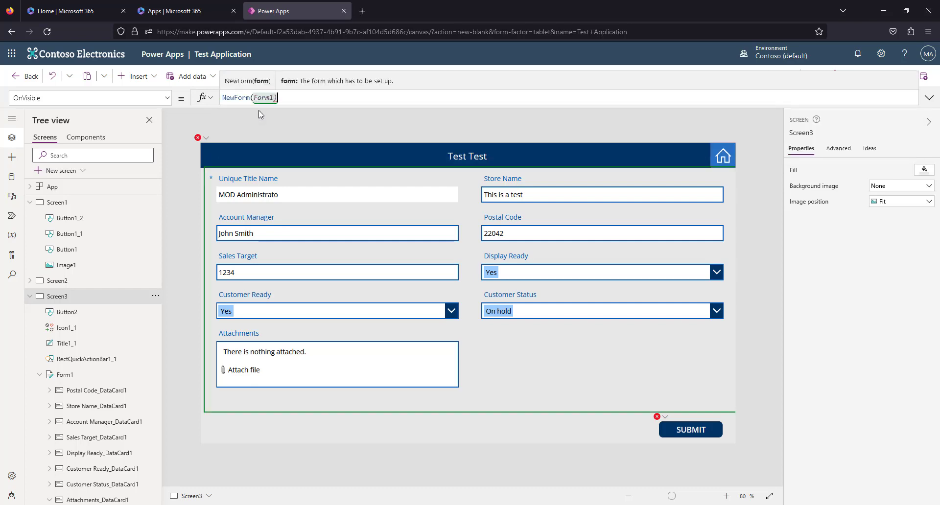
# Preview the app and reopen the account form from the home screen to test the OnVisible formula.
pyautogui.click(888, 76)
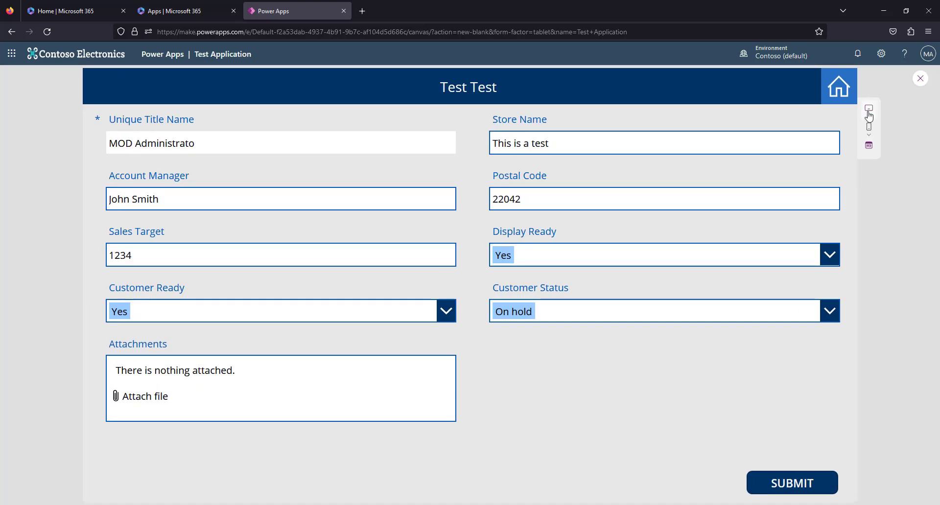
pyautogui.click(839, 87)
pyautogui.click(712, 309)
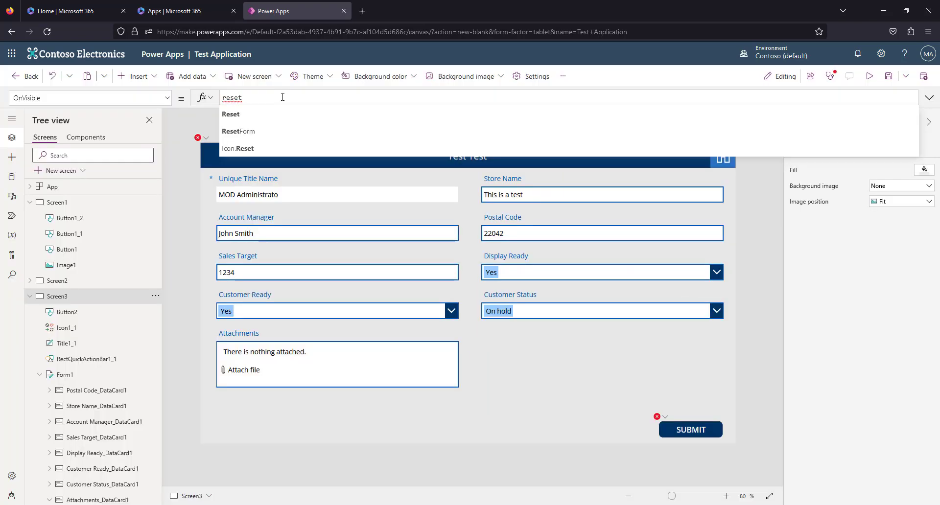
# Replace Screen3's OnVisible formula with ResetForm(Form1).
pyautogui.write('Form(')
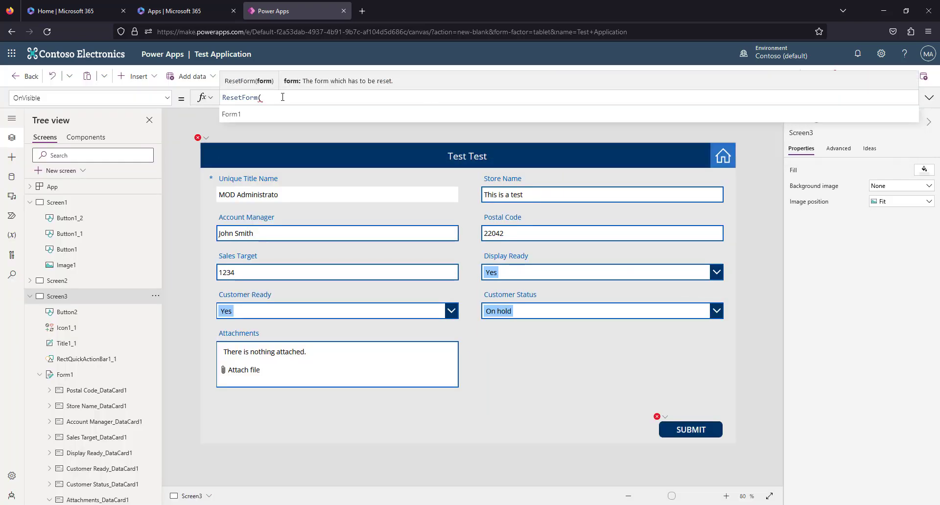
pyautogui.press('Down')
pyautogui.press('Return')
pyautogui.write(')')
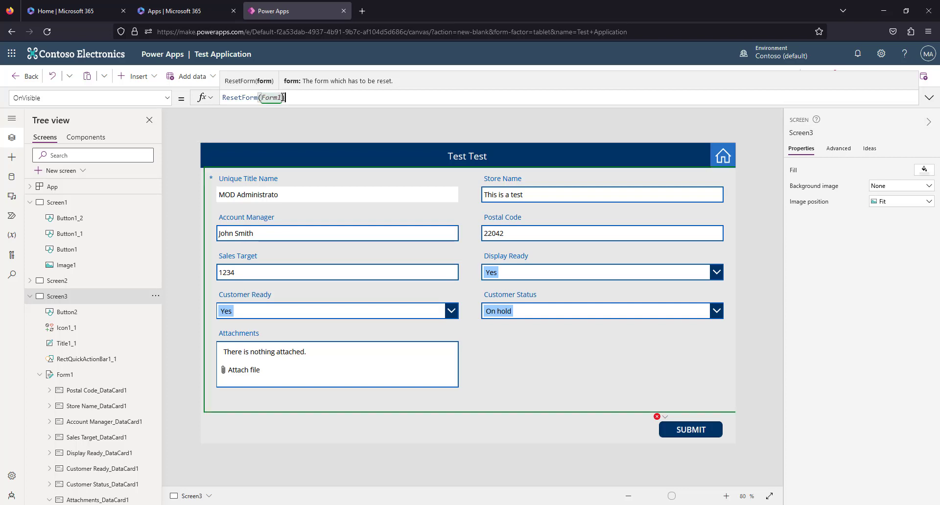
# Preview the app, reopen the account form from the home screen, try selecting the Unique Title Name text, and return to editing.
pyautogui.click(870, 76)
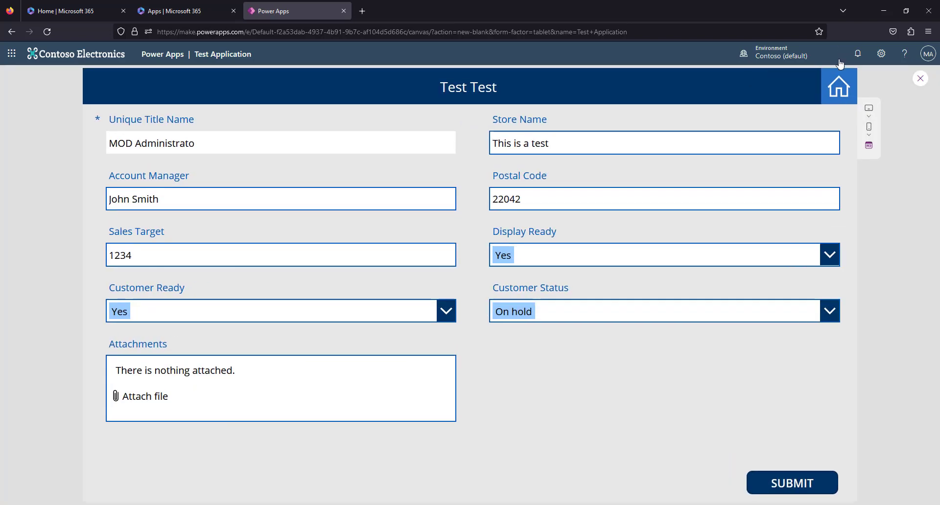
pyautogui.click(835, 86)
pyautogui.click(686, 296)
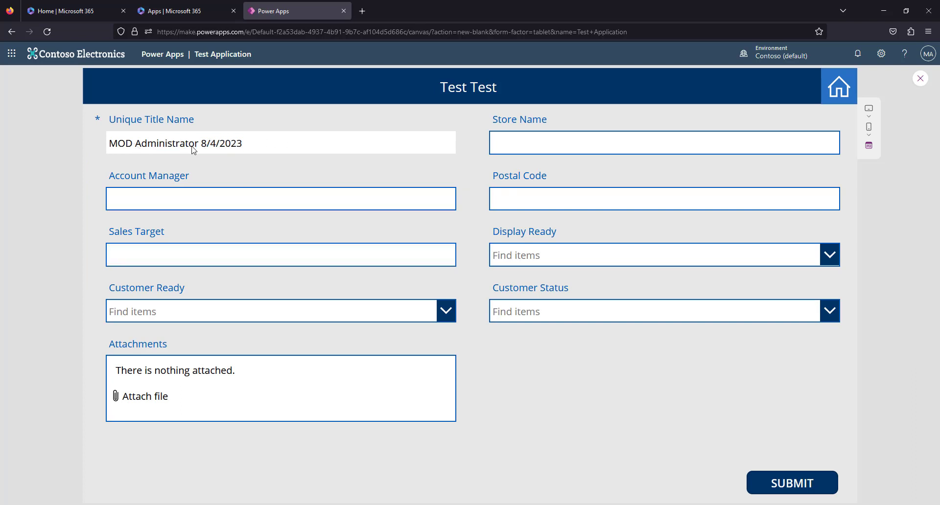
pyautogui.moveTo(214, 139); pyautogui.dragTo(300, 139)
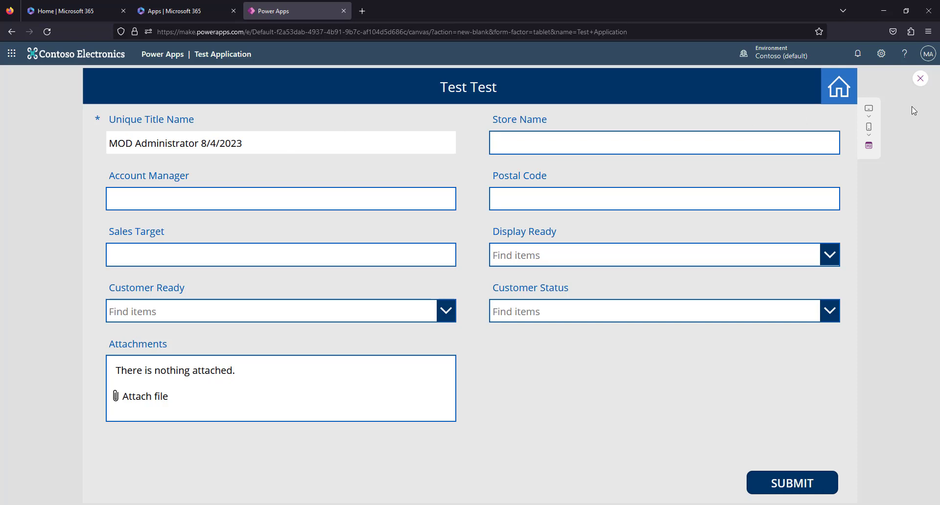
pyautogui.click(919, 78)
pyautogui.click(562, 321)
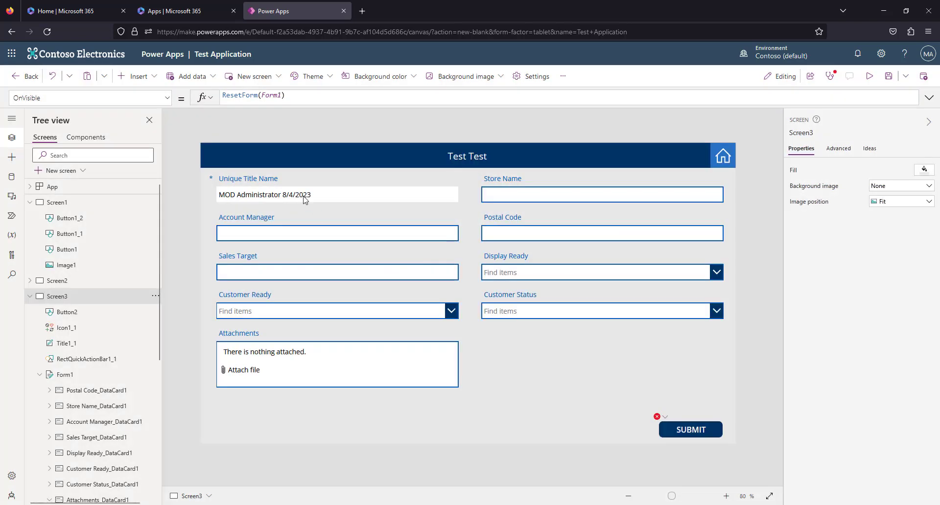
# Set the Unique Title Name text input's DisplayMode formula to DisplayMode.Disabled.
pyautogui.click(304, 199)
pyautogui.click(304, 194)
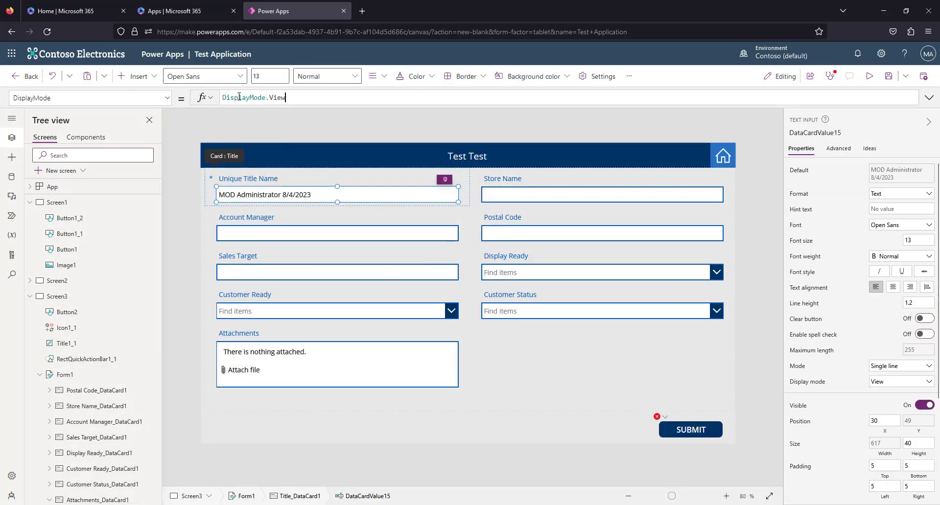
pyautogui.doubleClick(285, 97)
pyautogui.write('Disabled')
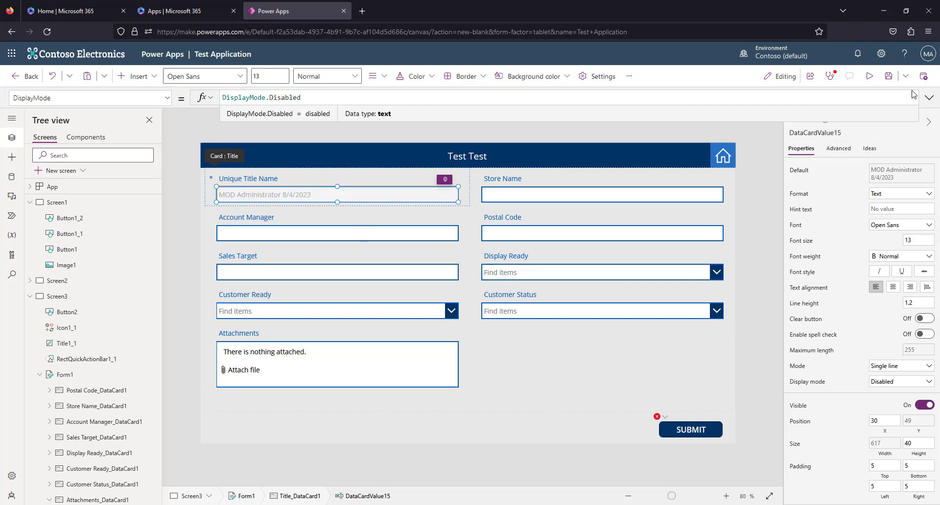
# Preview and submit the form with Test Store, an account manager name, 22042, 1324, Display Ready Yes, Customer Ready No and Customer Status Yes; return to editing.
pyautogui.click(870, 76)
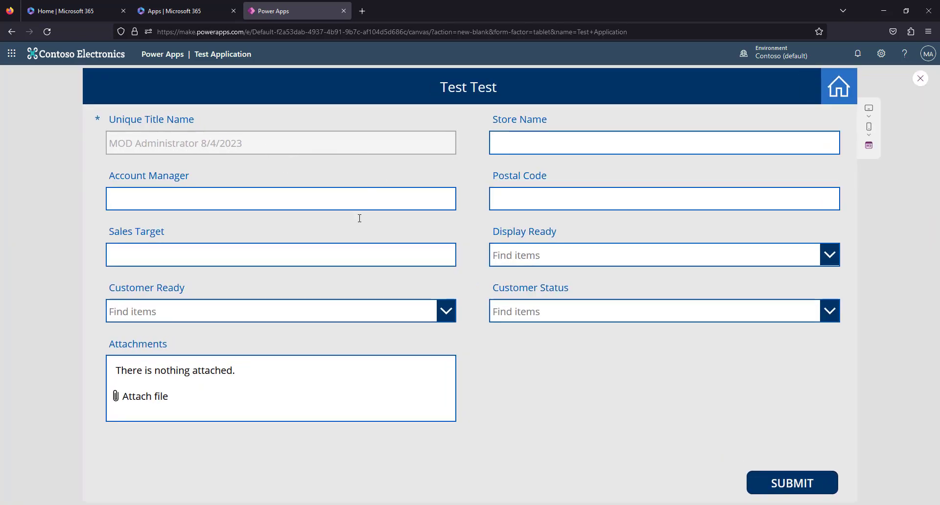
pyautogui.click(597, 150)
pyautogui.write('Test ')
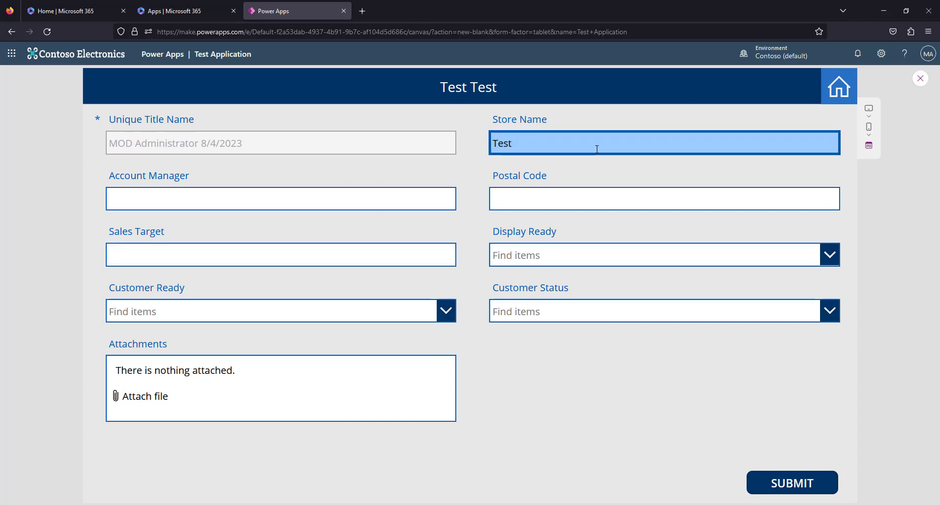
pyautogui.write('Store')
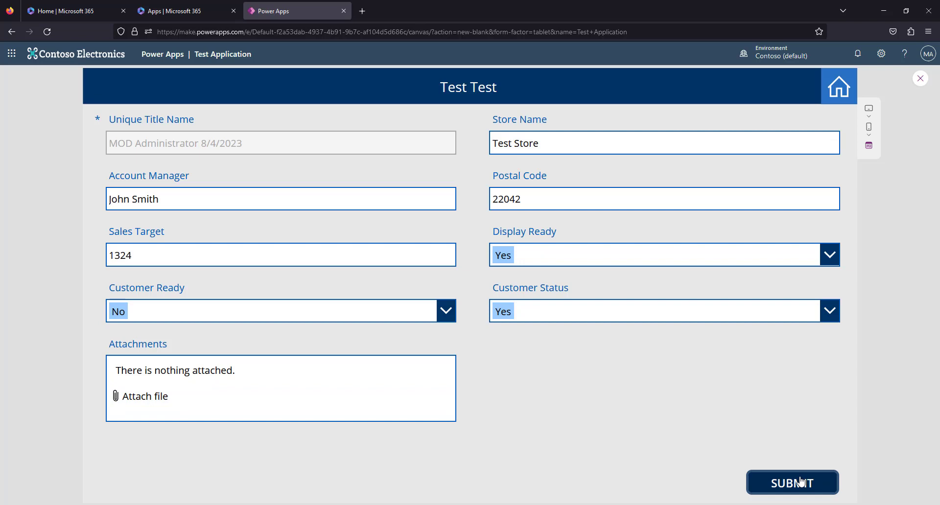
pyautogui.click(801, 482)
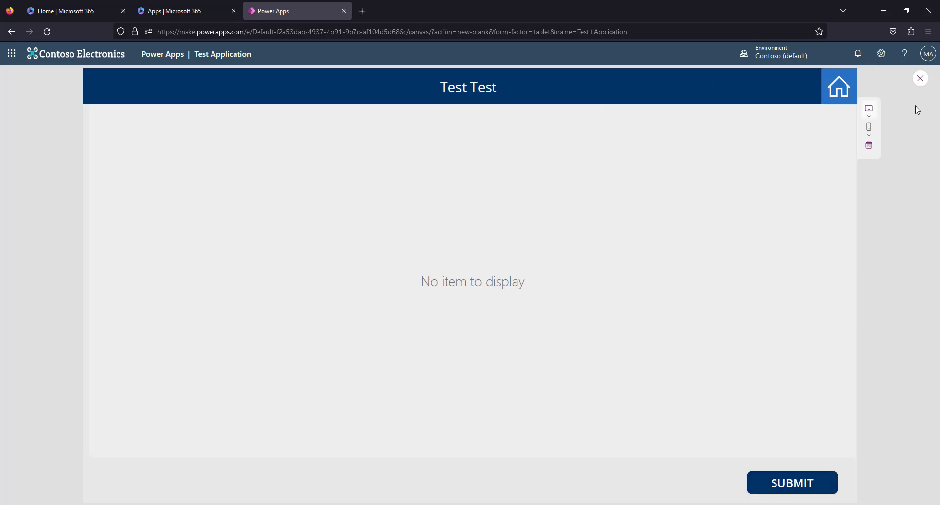
pyautogui.click(920, 78)
pyautogui.click(614, 321)
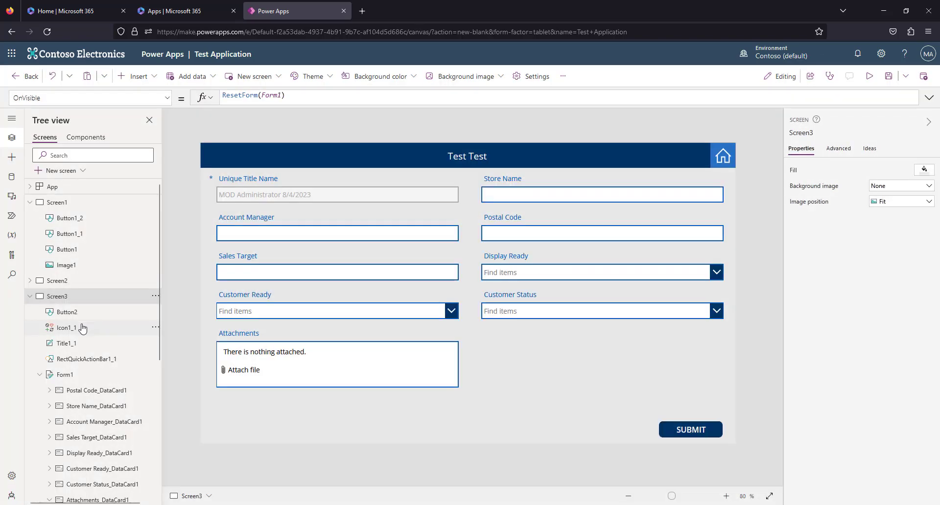
# Collapse Screen2 and Screen3 in the tree and open Screen4 to check the success screen.
pyautogui.click(30, 282)
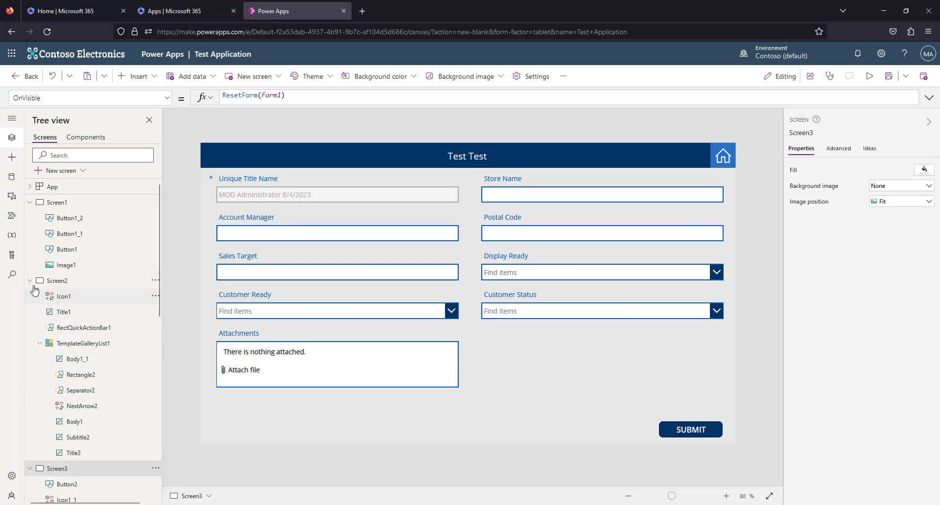
pyautogui.click(31, 280)
pyautogui.click(30, 297)
pyautogui.click(64, 317)
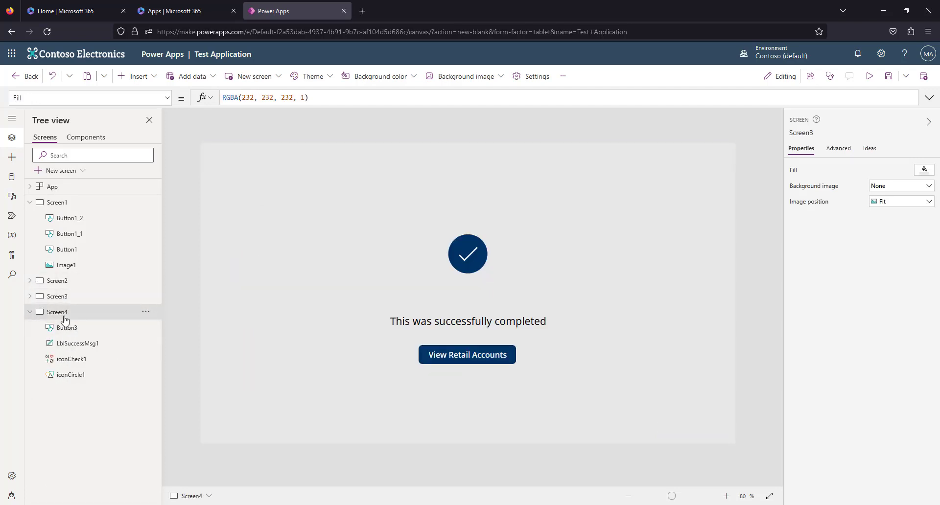
# Return to Screen3 and open the SUBMIT button's OnSelect formula for editing.
pyautogui.click(59, 297)
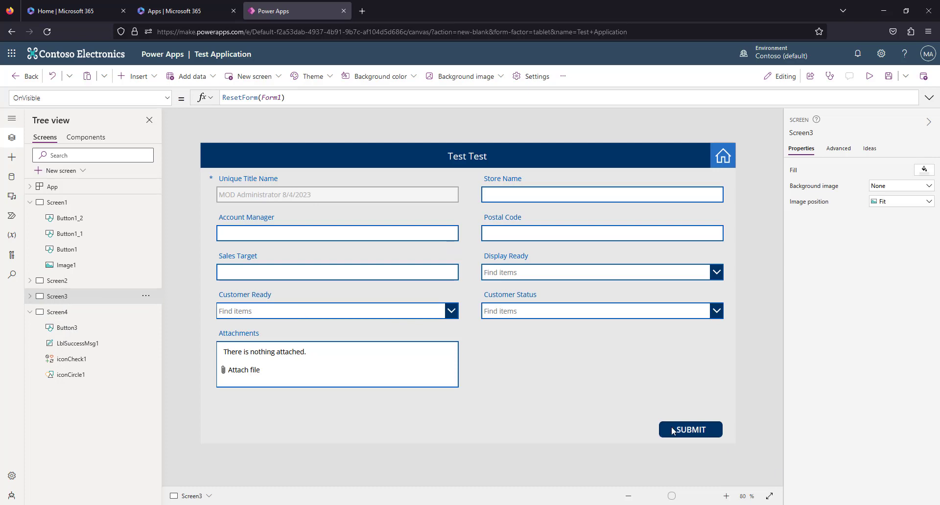
pyautogui.click(673, 431)
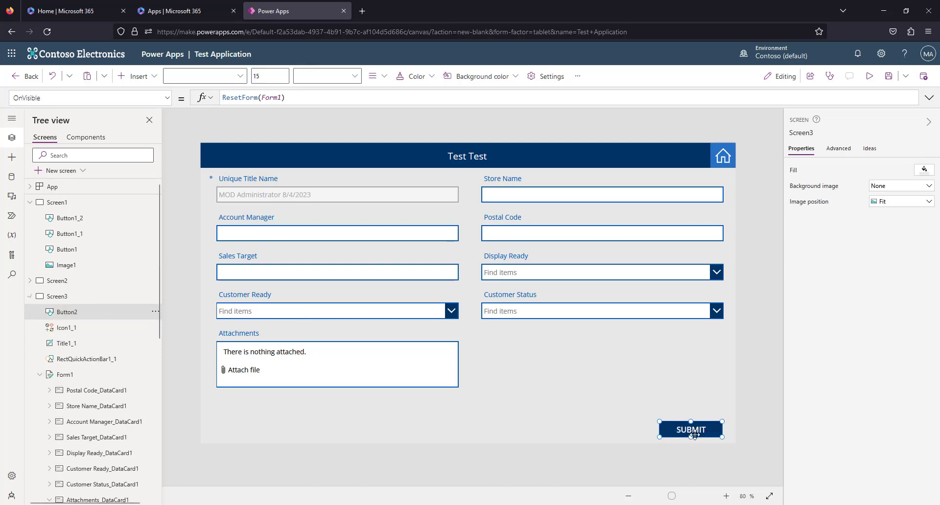
pyautogui.click(314, 98)
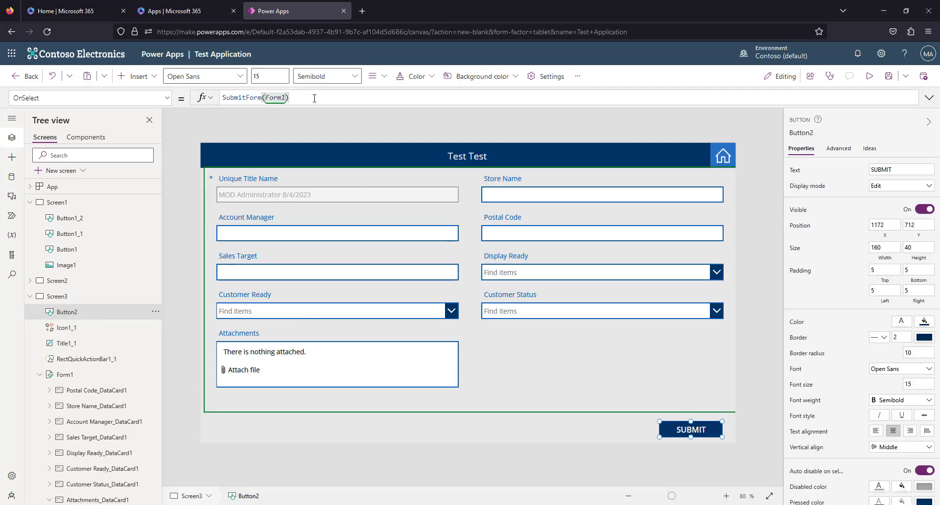